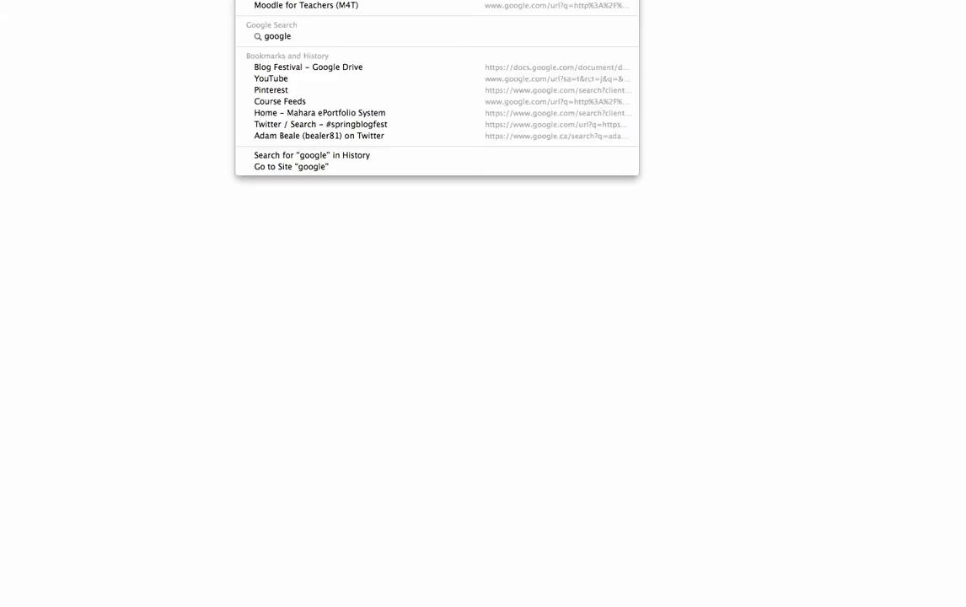
- Search the web for "google blogger" and open the Blogger site from the results
{"action": "type", "text": "blogger"}
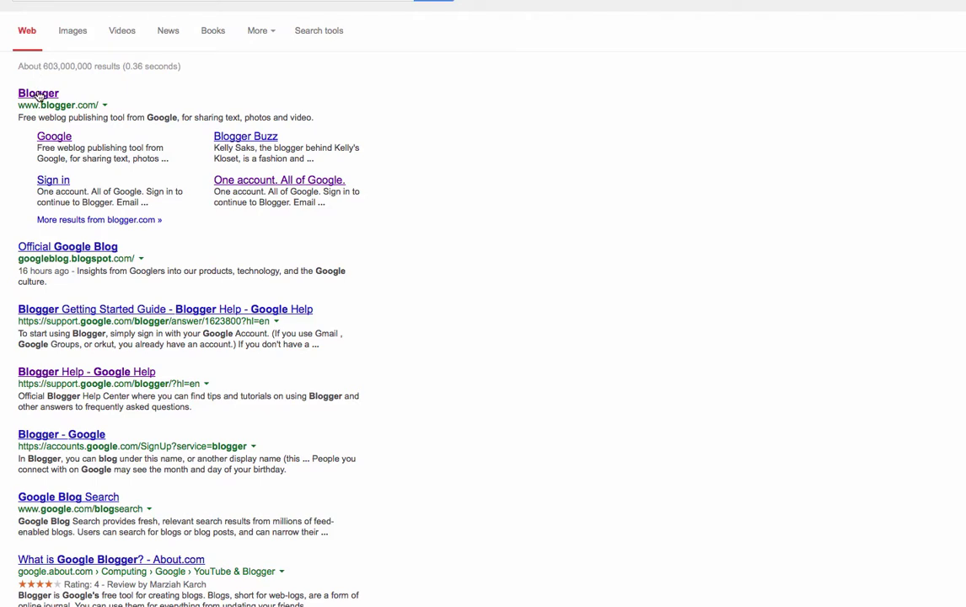
{"action": "left_click", "coordinate": [39, 95]}
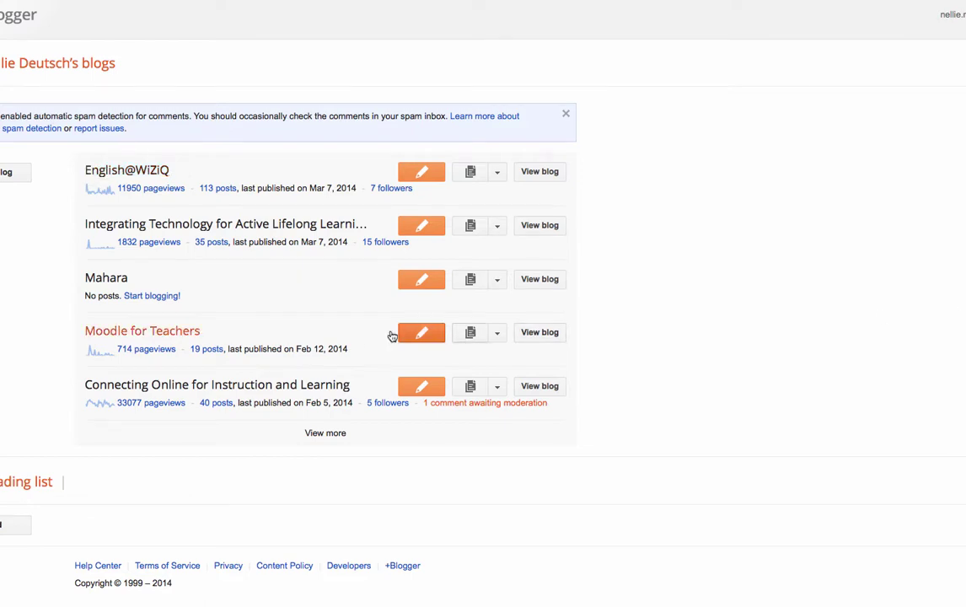
- Expand the list of existing blogs and look through it in full, returning to its beginning
{"action": "left_click", "coordinate": [329, 434]}
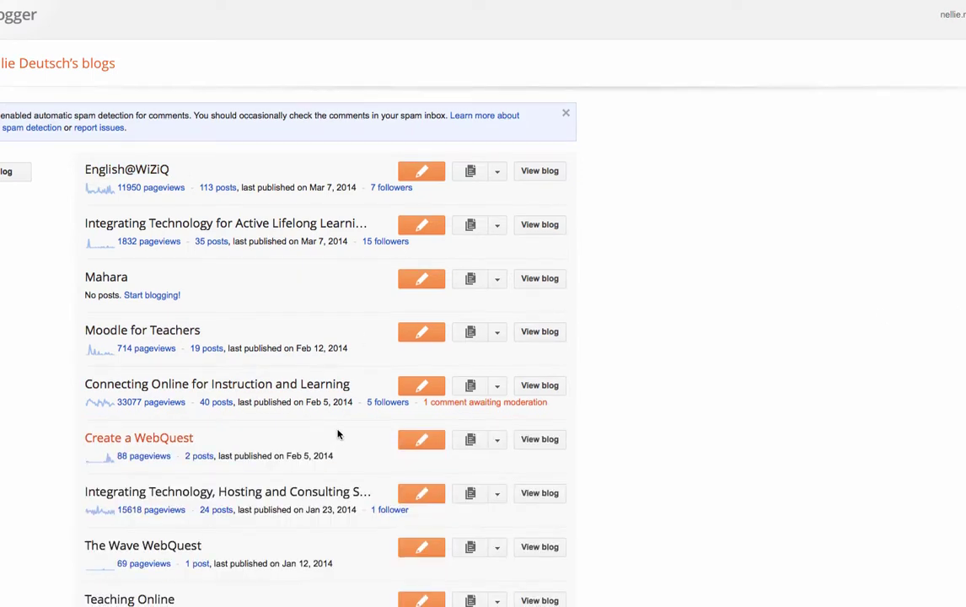
{"action": "scroll", "coordinate": [342, 436], "scroll_direction": "down", "scroll_amount": 5}
{"action": "scroll", "coordinate": [566, 372], "scroll_direction": "down", "scroll_amount": 5}
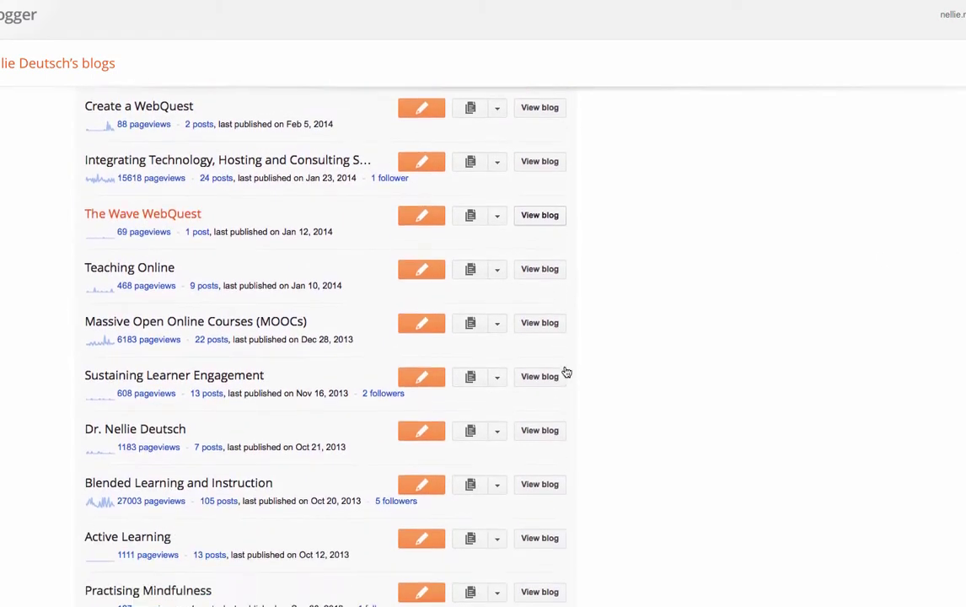
{"action": "scroll", "coordinate": [567, 371], "scroll_direction": "down", "scroll_amount": 5}
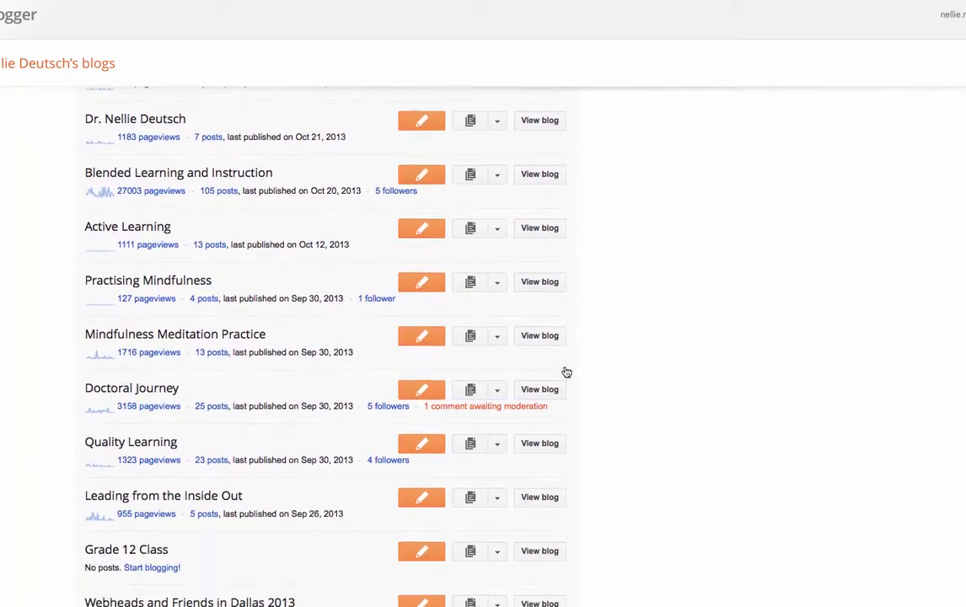
{"action": "scroll", "coordinate": [567, 372], "scroll_direction": "down", "scroll_amount": 5}
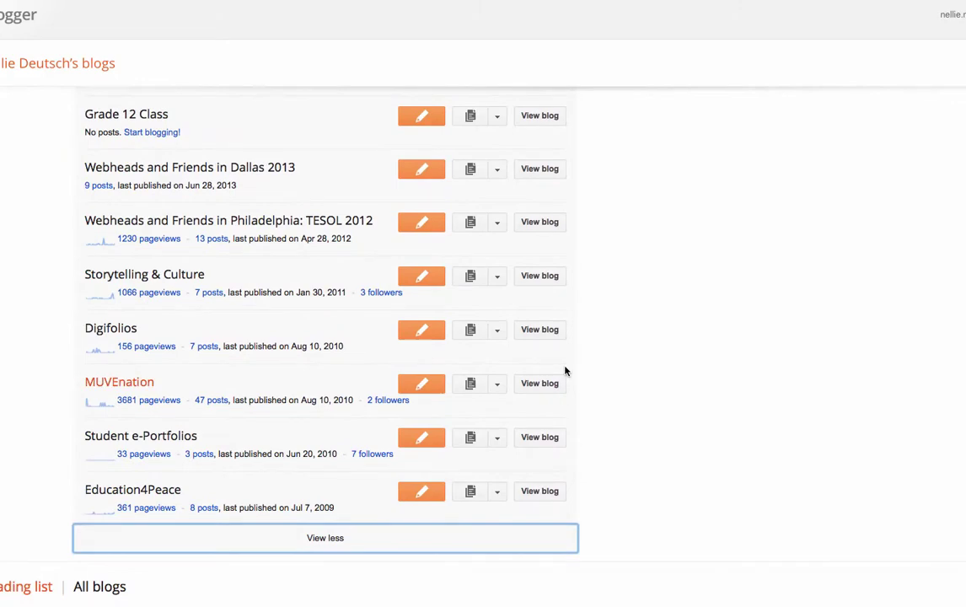
{"action": "scroll", "coordinate": [565, 371], "scroll_direction": "up", "scroll_amount": 7}
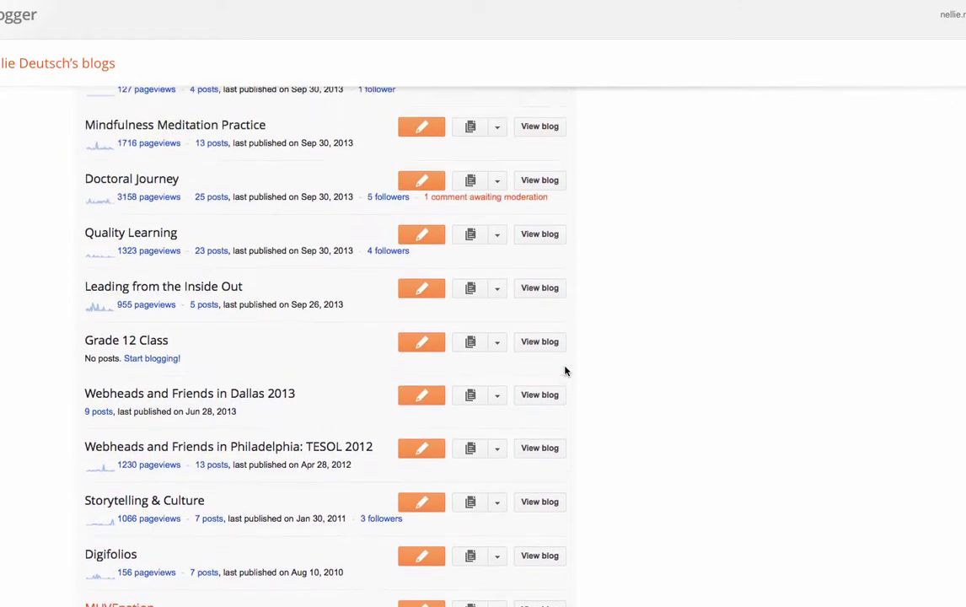
{"action": "scroll", "coordinate": [565, 371], "scroll_direction": "up", "scroll_amount": 9}
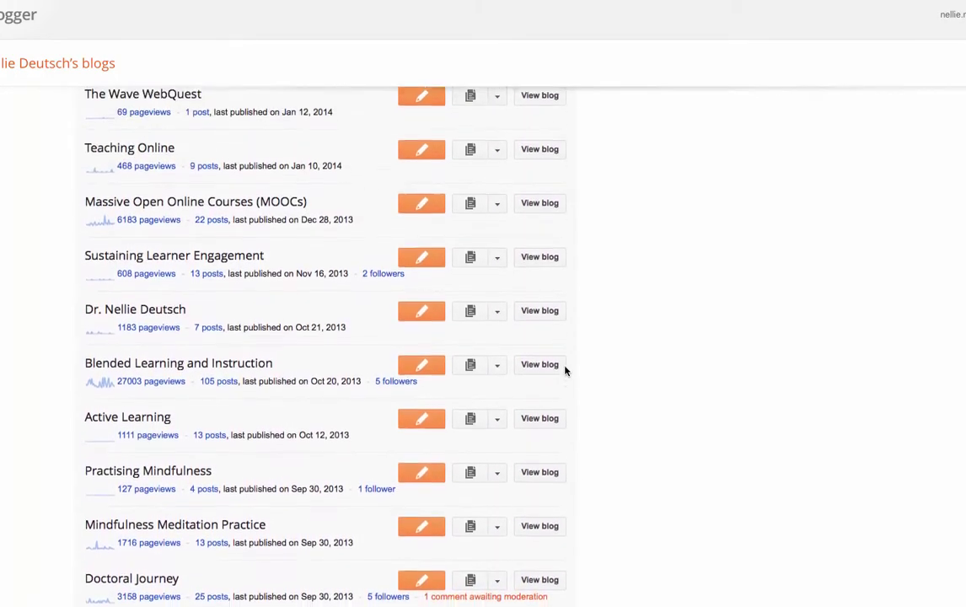
{"action": "scroll", "coordinate": [565, 371], "scroll_direction": "up", "scroll_amount": 7}
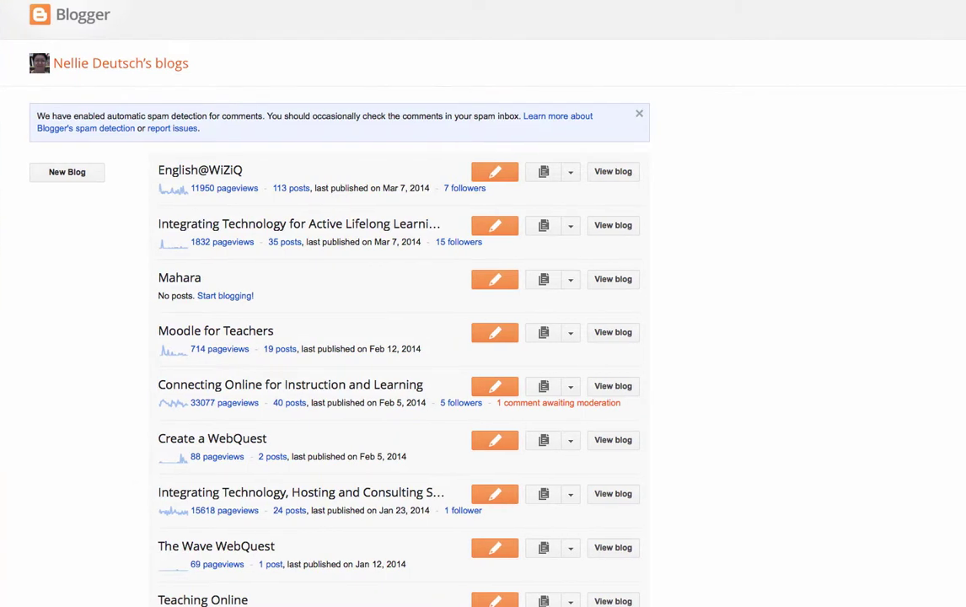
- Start a new blog and title it "Mindfulness Meditation WebQuest"
{"action": "left_click", "coordinate": [66, 173]}
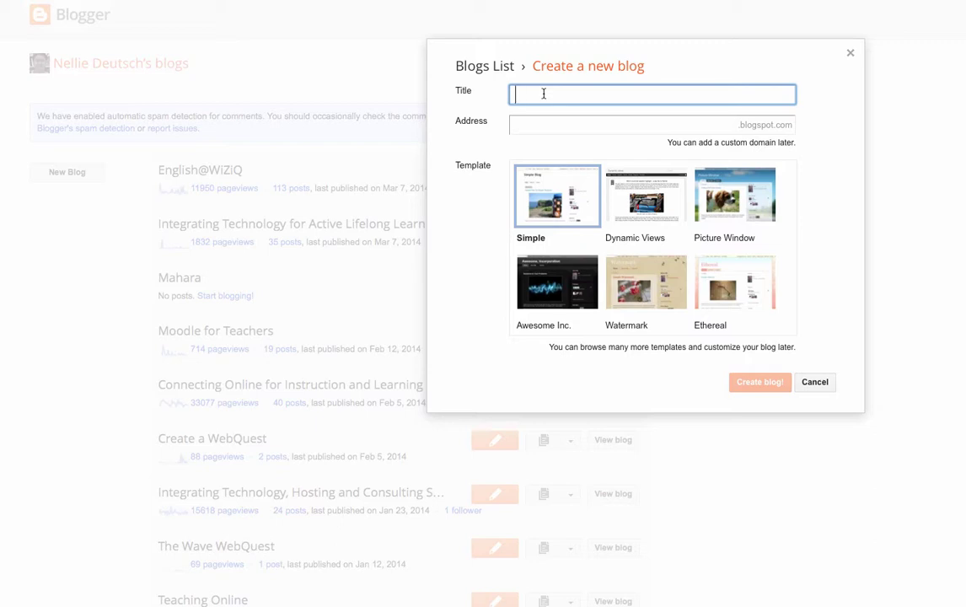
{"action": "type", "text": "Mindfulness Meditation"}
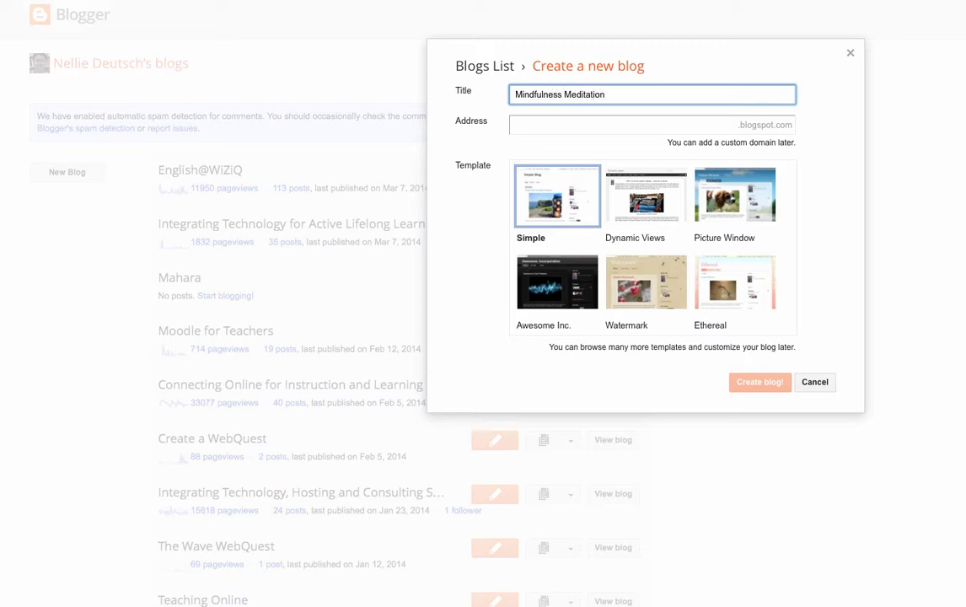
{"action": "type", "text": " WebQuest"}
- Enter mindfulness.webquest as the new blog's address and extend it to mindfulness.meditation.webquest
{"action": "left_click", "coordinate": [656, 127]}
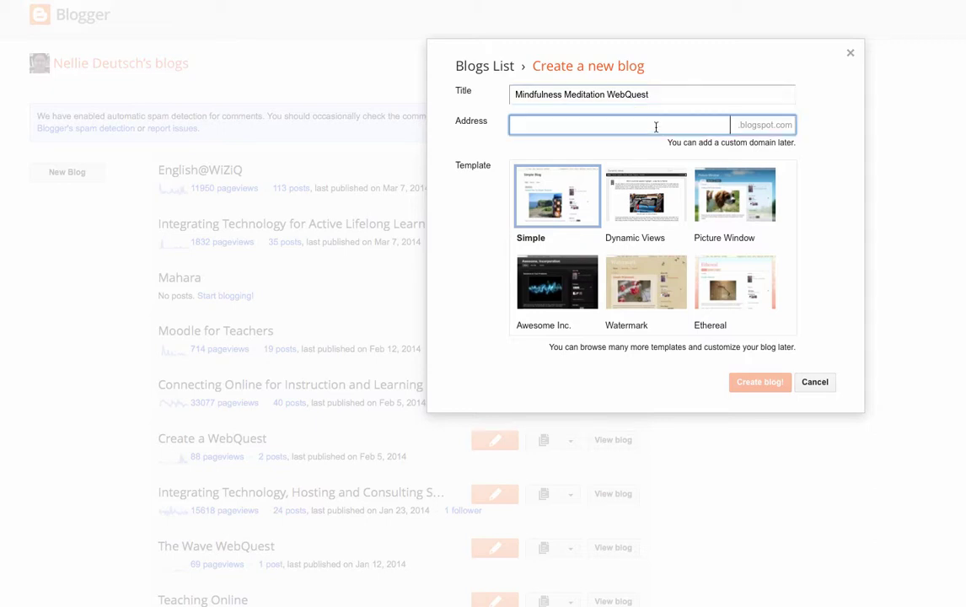
{"action": "type", "text": "mindfu"}
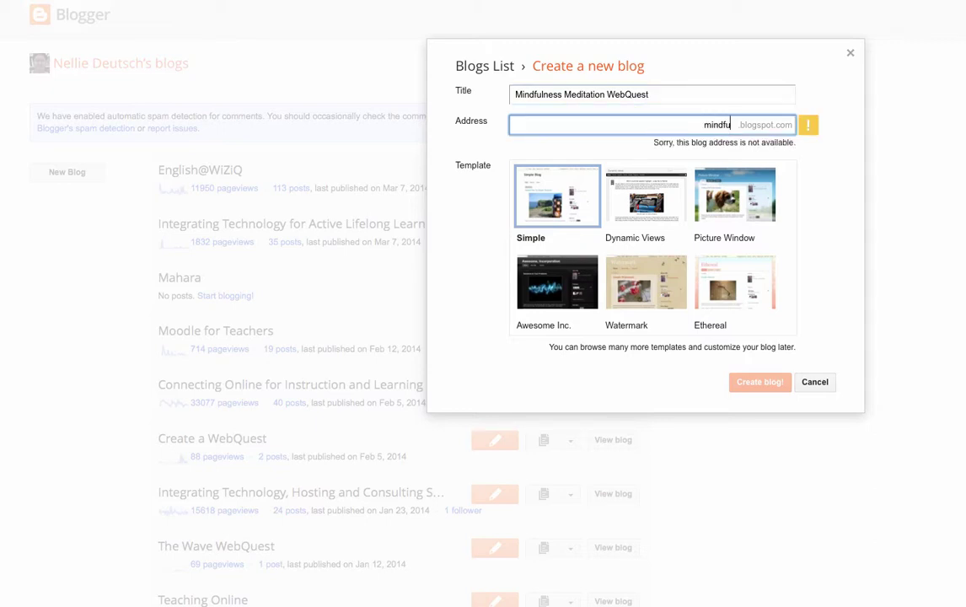
{"action": "type", "text": "lness.webquest"}
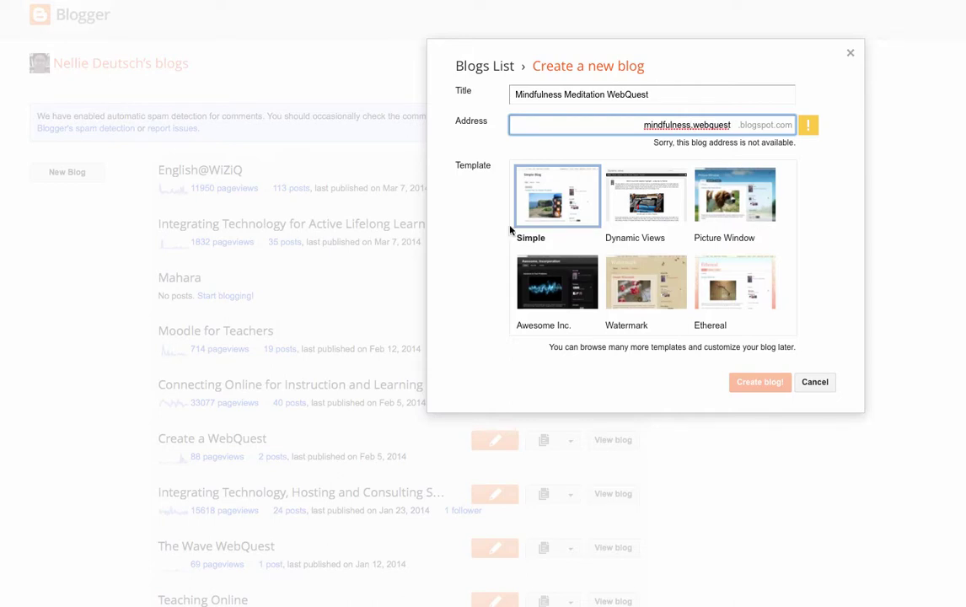
{"action": "left_click", "coordinate": [691, 125]}
{"action": "type", "text": "medi"}
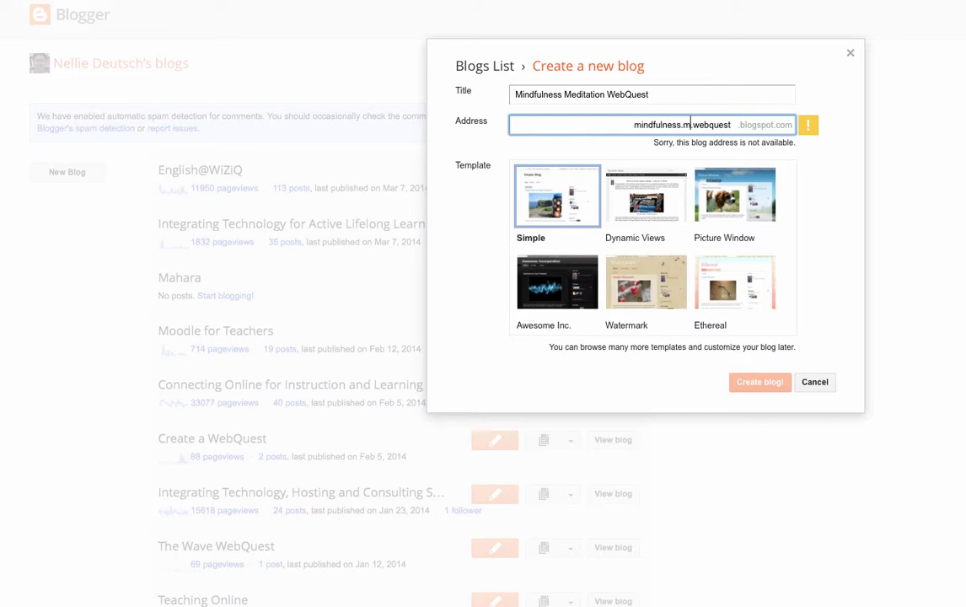
{"action": "type", "text": "tation."}
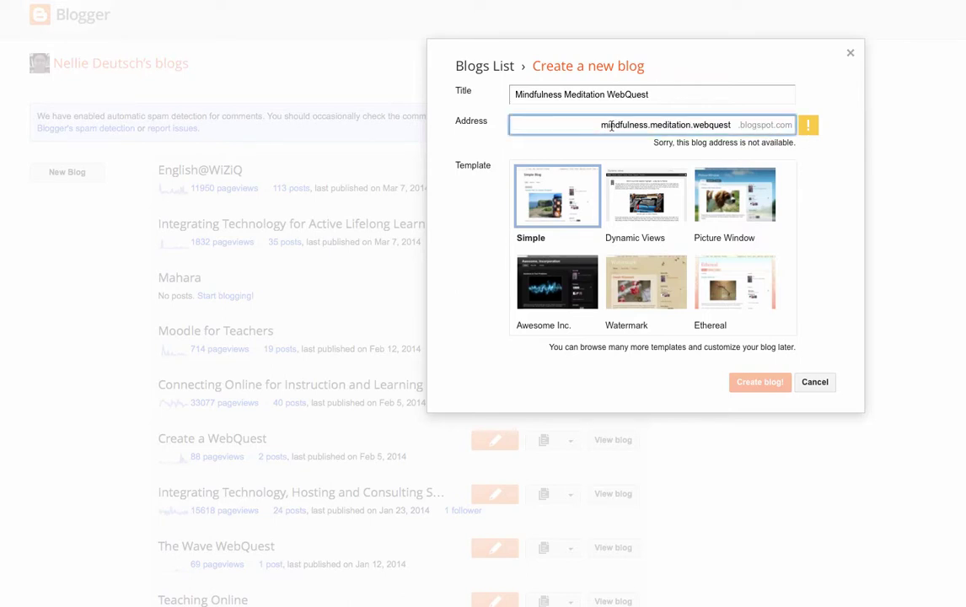
- Try mindfulness.meditation.webquest1 as the new blog's address
{"action": "left_click_drag", "start_coordinate": [601, 126], "coordinate": [667, 118]}
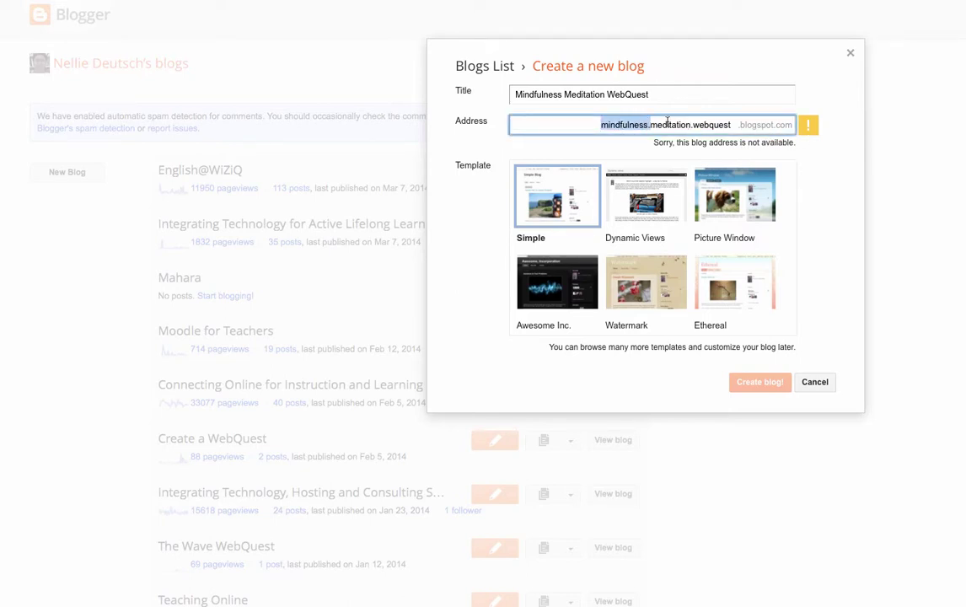
{"action": "left_click", "coordinate": [678, 123]}
{"action": "left_click", "coordinate": [691, 124]}
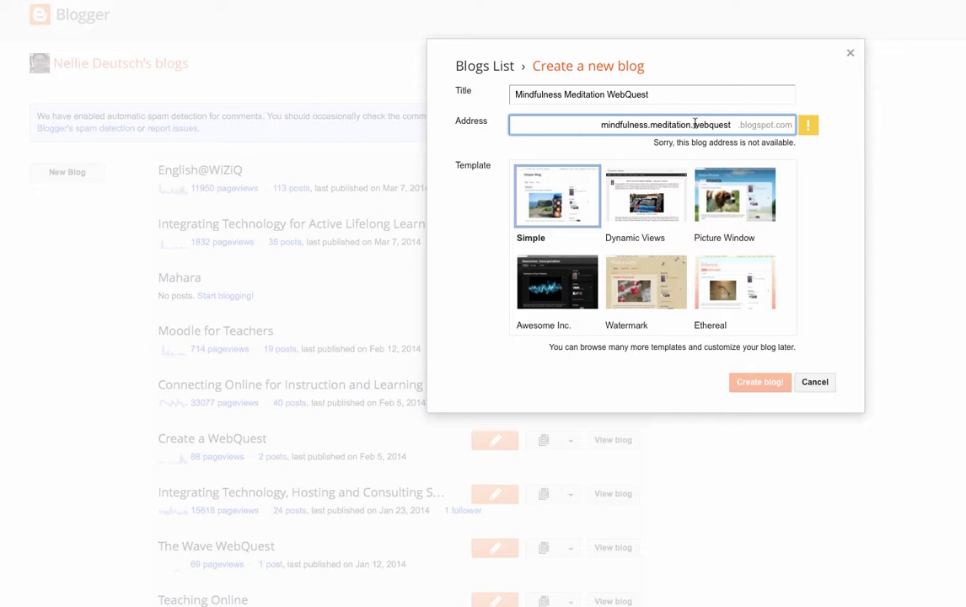
{"action": "type", "text": "."}
{"action": "left_click", "coordinate": [794, 124]}
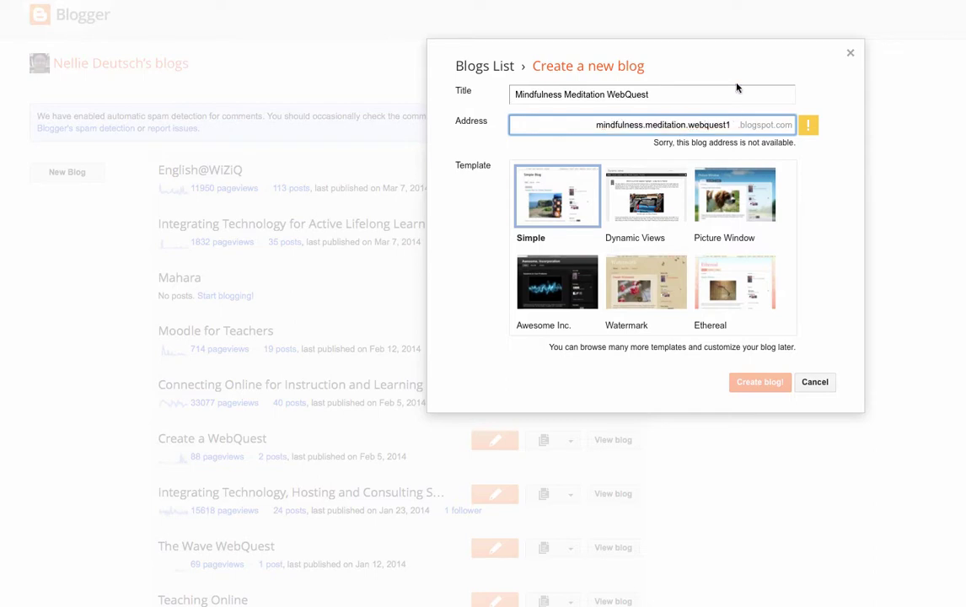
{"action": "type", "text": "1"}
- Remove both periods and the trailing 1 from the blog address so it reads mindfulnessmeditationwebquest
{"action": "left_click", "coordinate": [644, 126]}
{"action": "key", "text": "BackSpace"}
{"action": "left_click", "coordinate": [687, 126]}
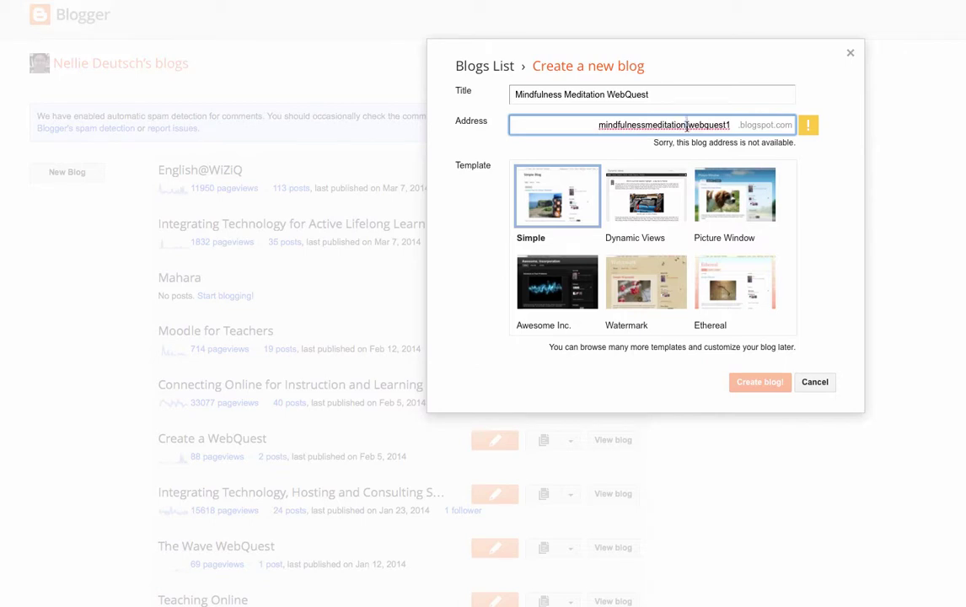
{"action": "key", "text": "BackSpace"}
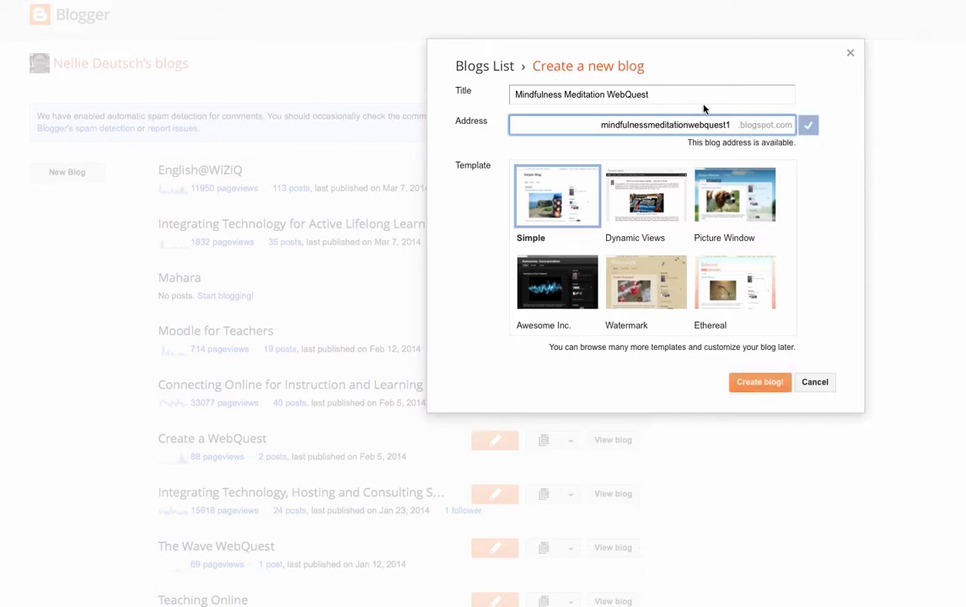
{"action": "left_click", "coordinate": [732, 126]}
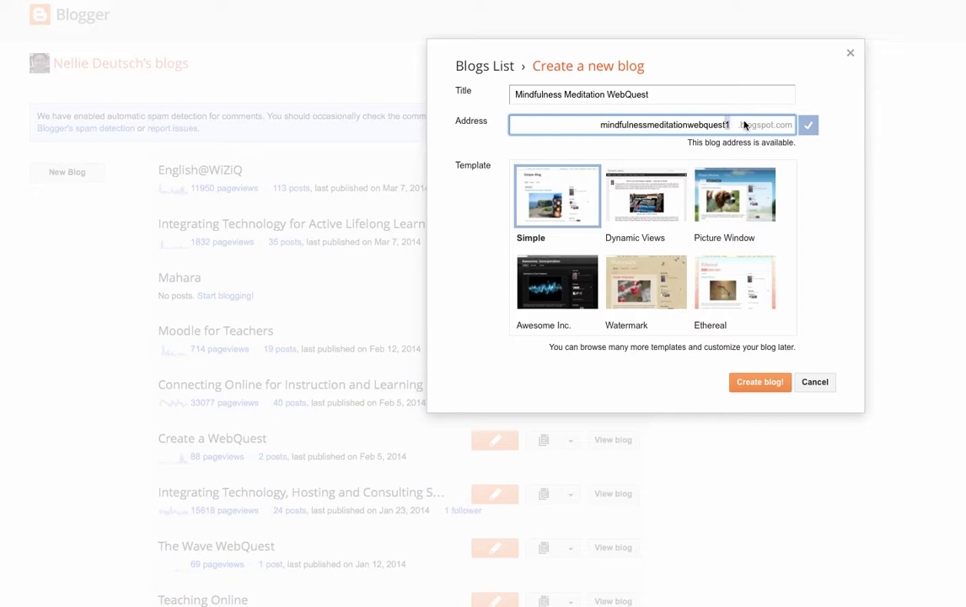
{"action": "key", "text": "BackSpace"}
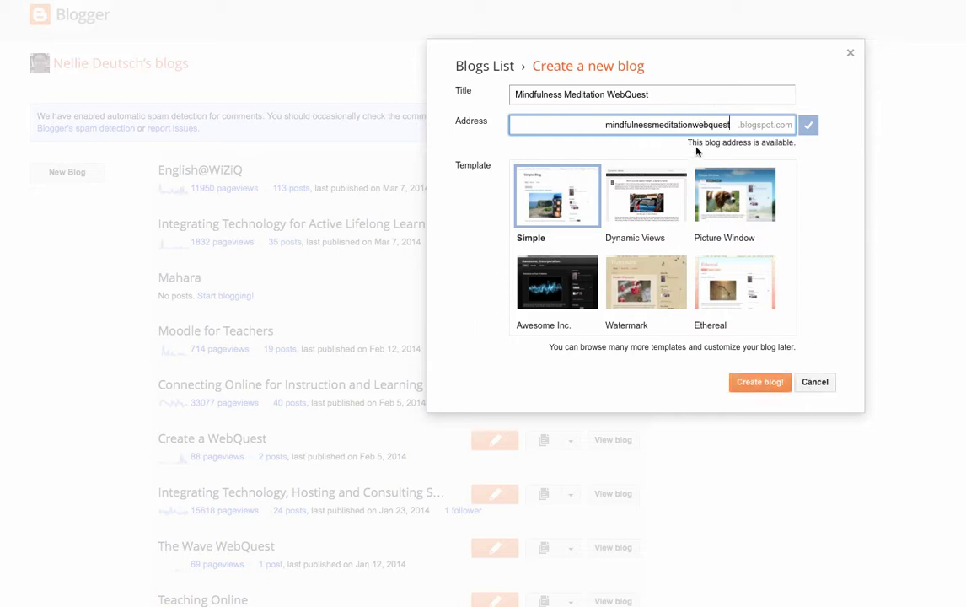
{"action": "left_click_drag", "start_coordinate": [691, 124], "coordinate": [730, 124]}
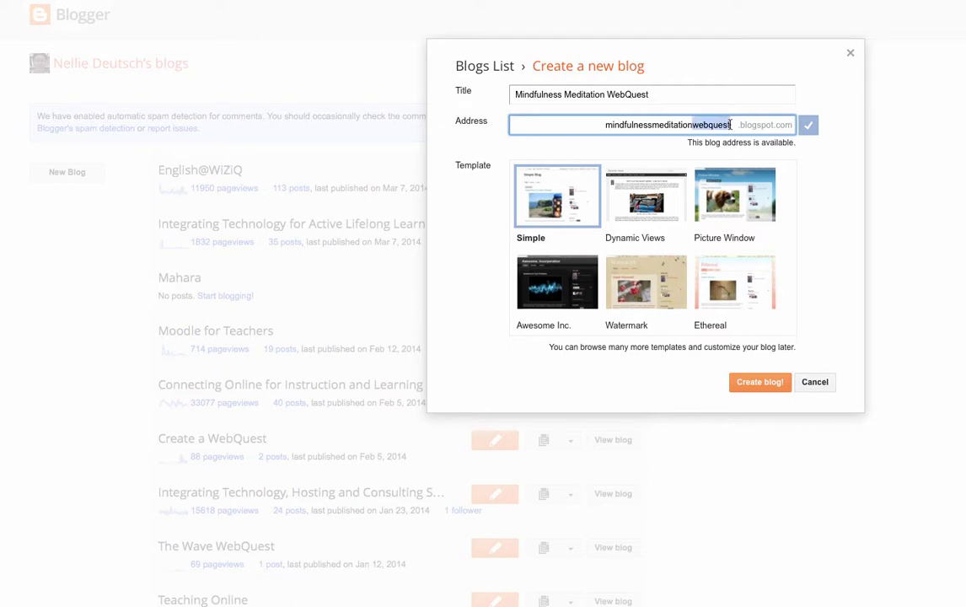
{"action": "key", "text": "BackSpace"}
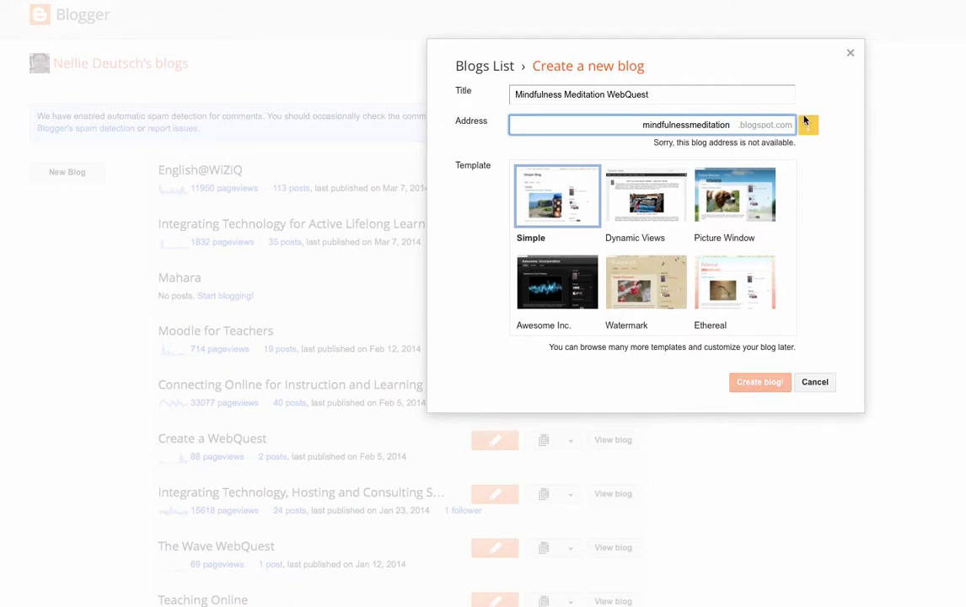
{"action": "type", "text": "webquest"}
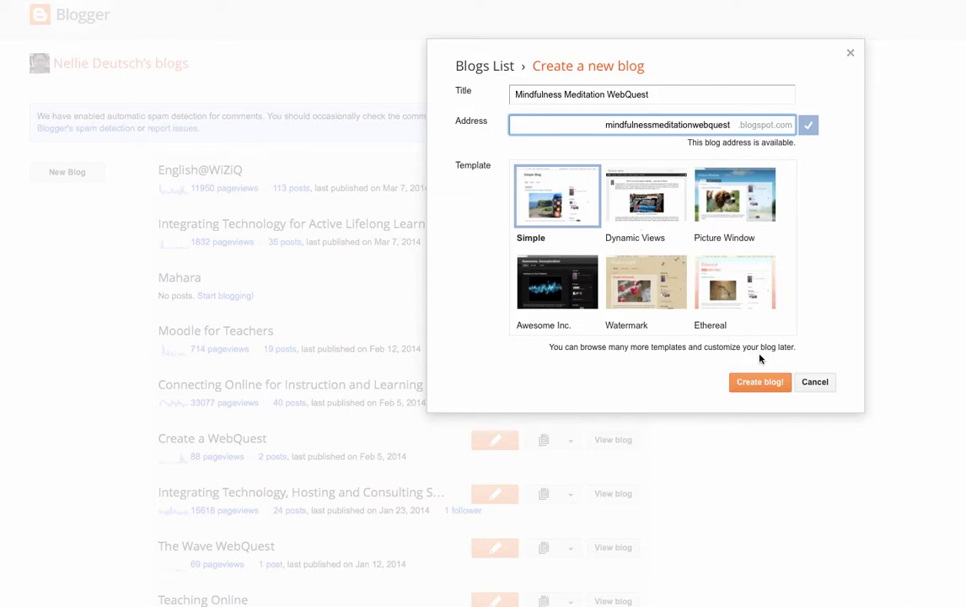
- Create the blog with the Simple template and open the Pages section of Mindfulness Meditation WebQuest
{"action": "left_click", "coordinate": [766, 386]}
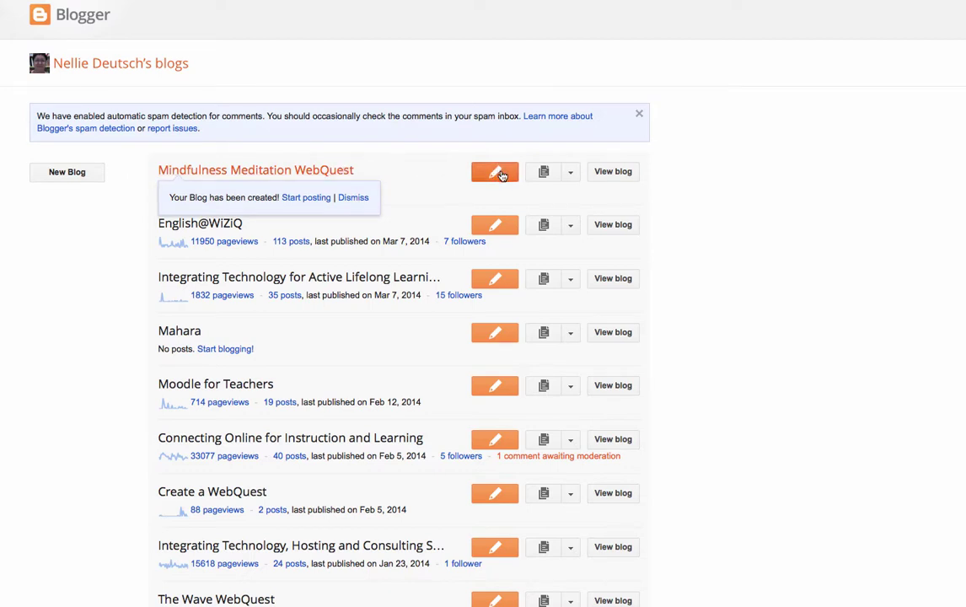
{"action": "left_click", "coordinate": [571, 173]}
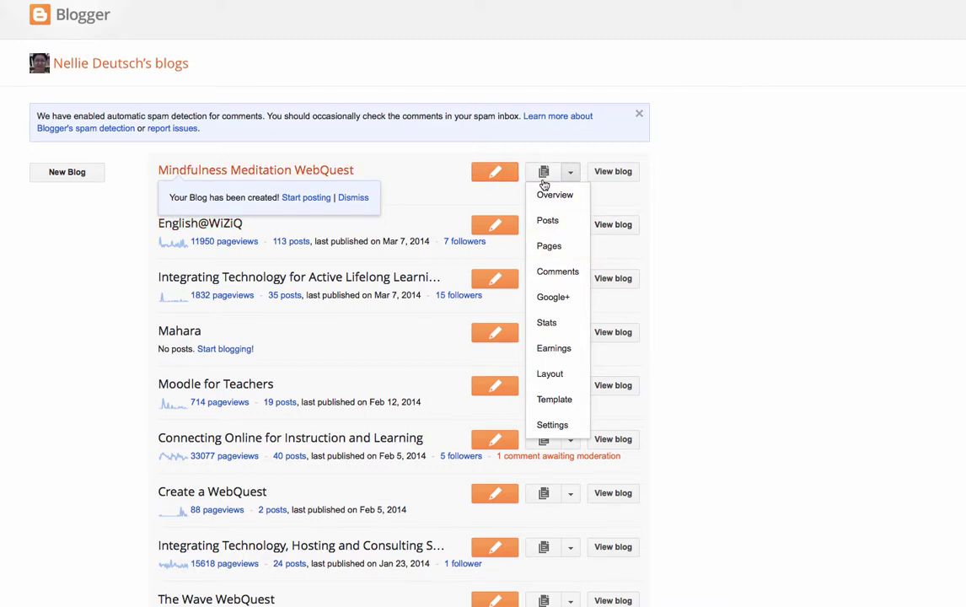
{"action": "left_click", "coordinate": [549, 247]}
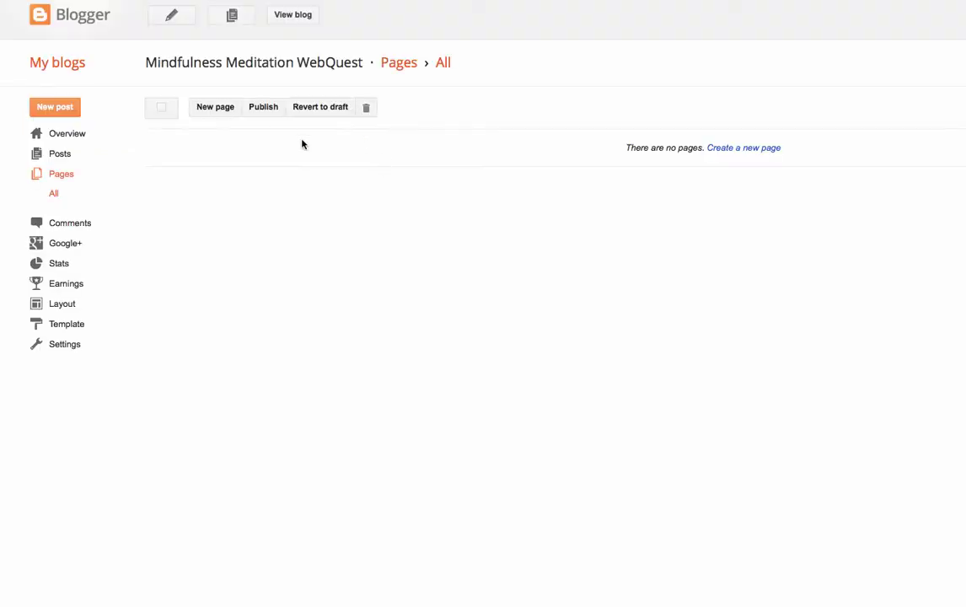
- Create a new blank page titled "Introduction" in the blog and publish it
{"action": "left_click", "coordinate": [227, 109]}
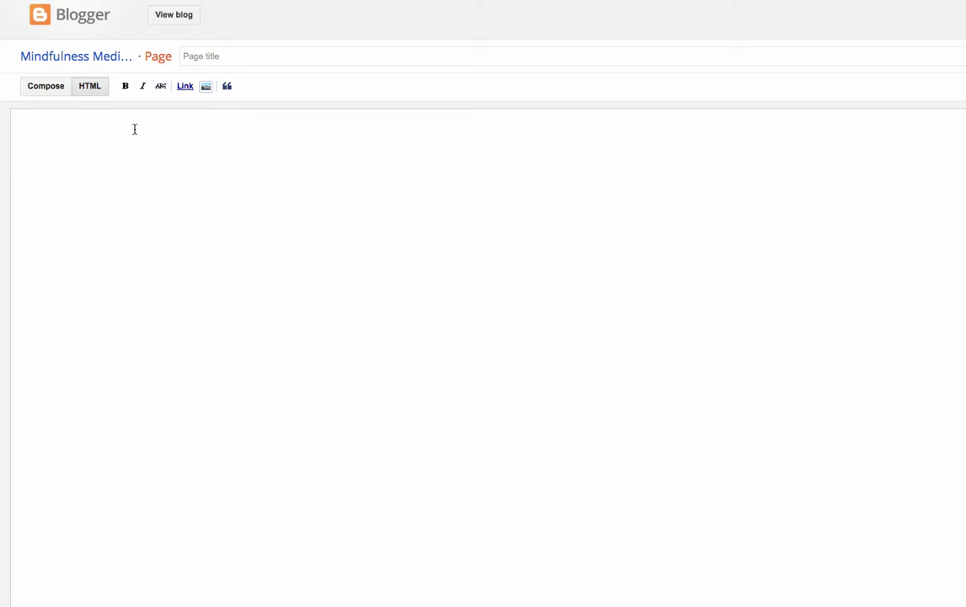
{"action": "left_click", "coordinate": [200, 55]}
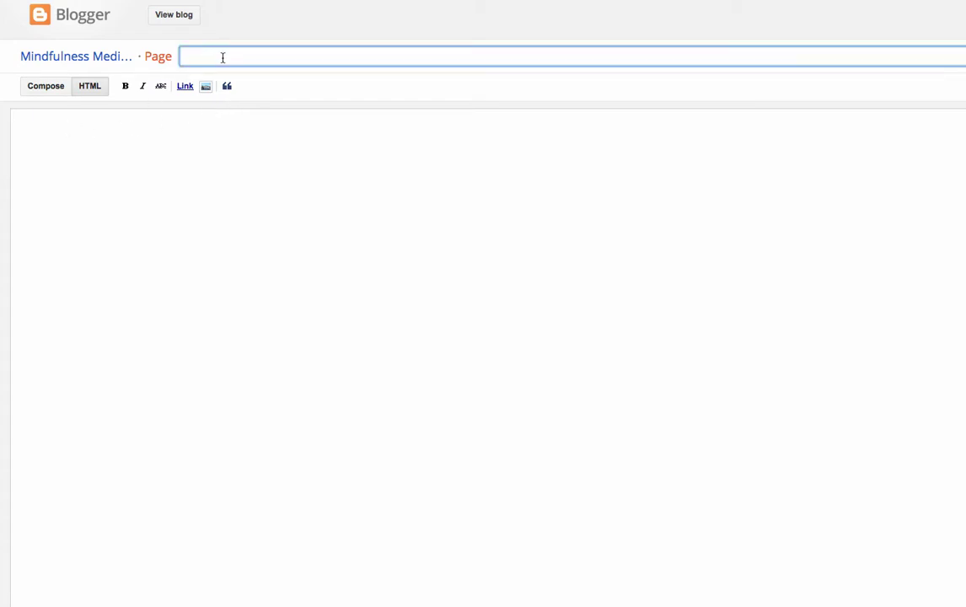
{"action": "type", "text": "Introduction"}
{"action": "key", "text": "Tab"}
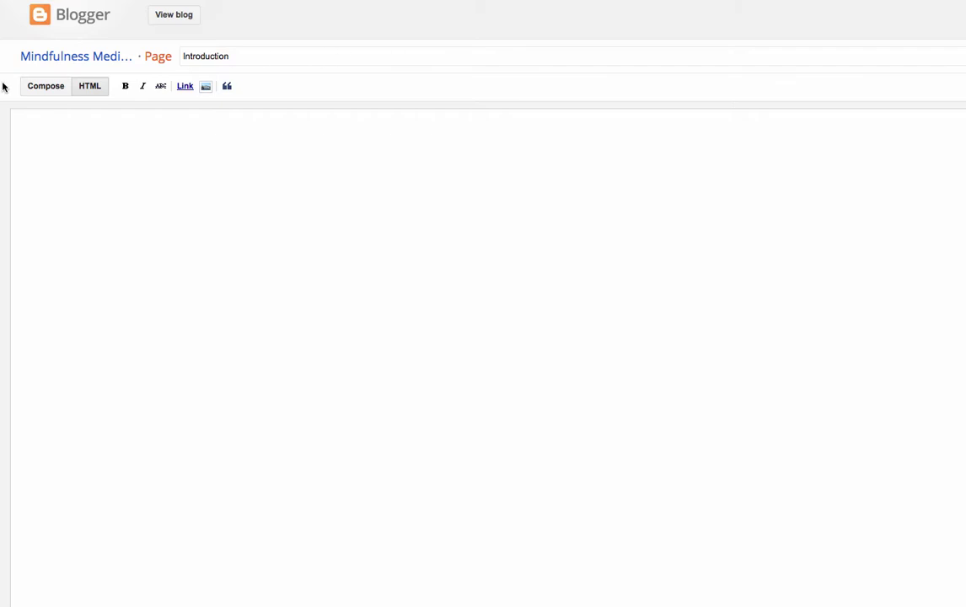
{"action": "left_click", "coordinate": [828, 36]}
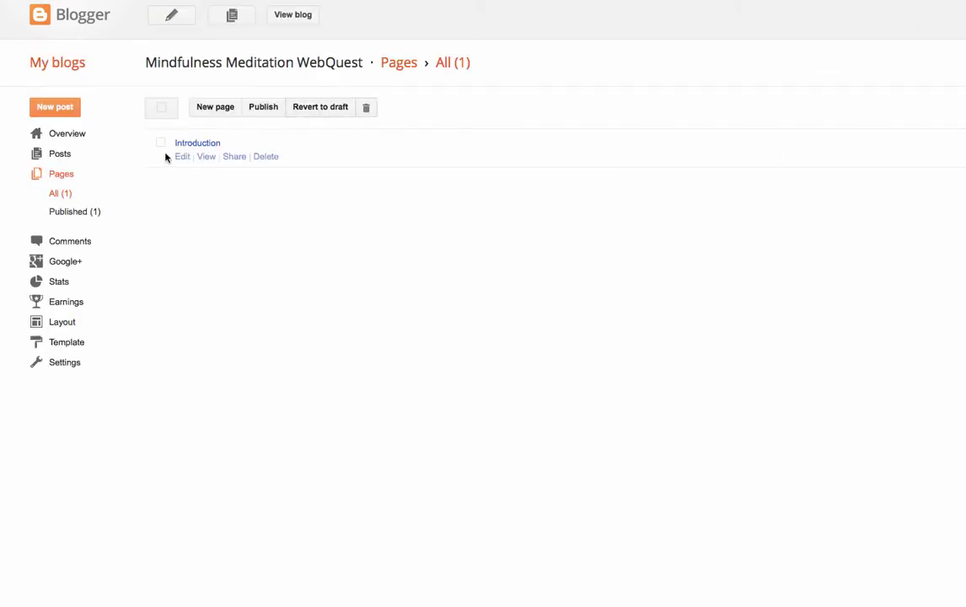
- Create a new blank page titled "Task" in the blog and publish it
{"action": "left_click", "coordinate": [222, 112]}
{"action": "left_click", "coordinate": [204, 59]}
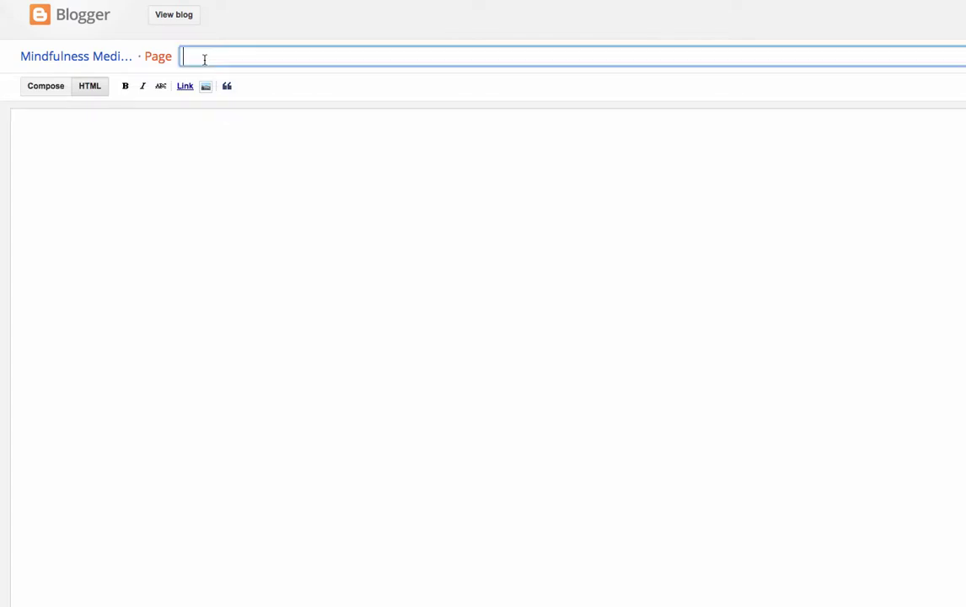
{"action": "type", "text": "Task"}
{"action": "left_click", "coordinate": [850, 76]}
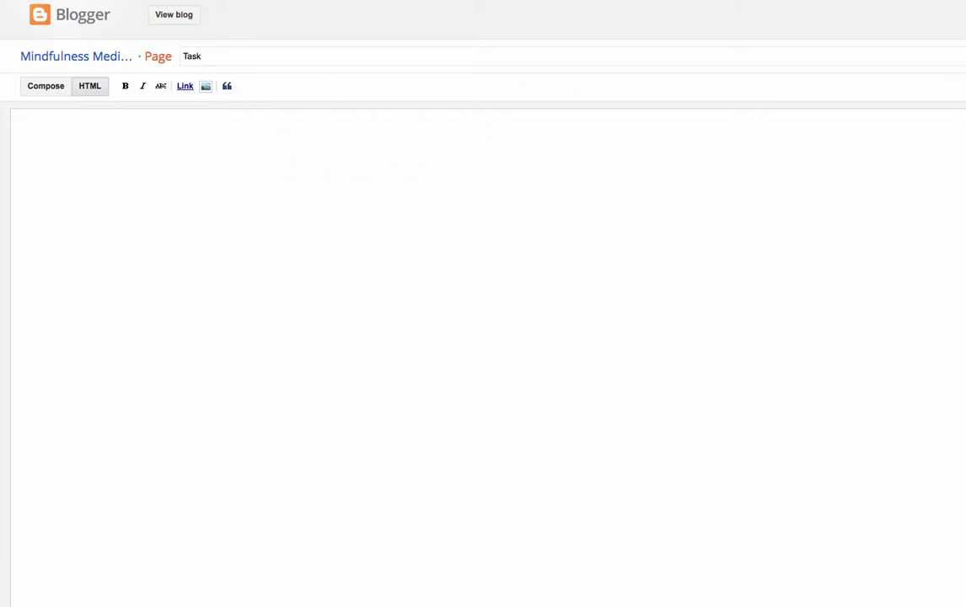
{"action": "scroll", "coordinate": [483, 338], "scroll_direction": "right", "scroll_amount": 2}
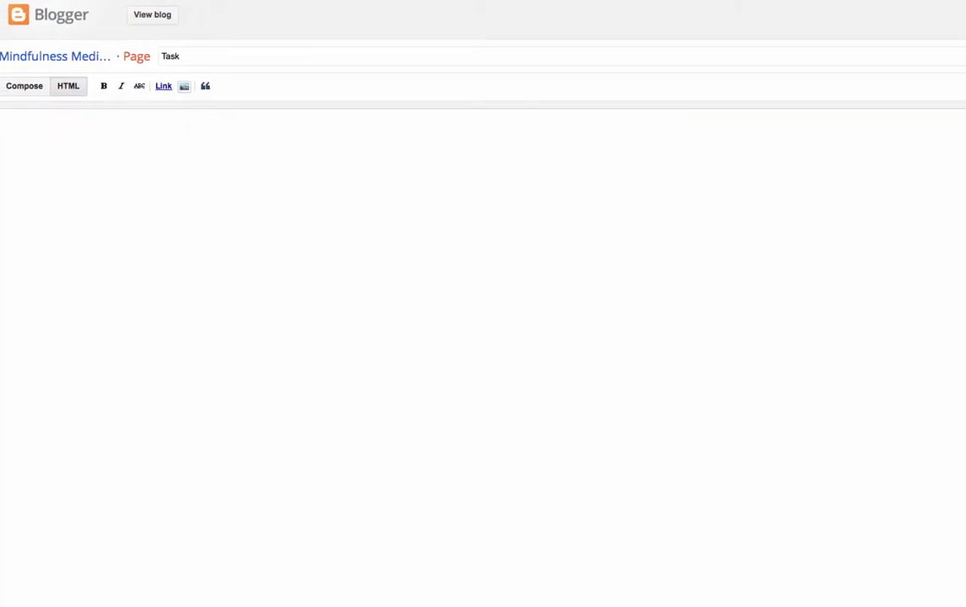
{"action": "scroll", "coordinate": [483, 338], "scroll_direction": "right", "scroll_amount": 2}
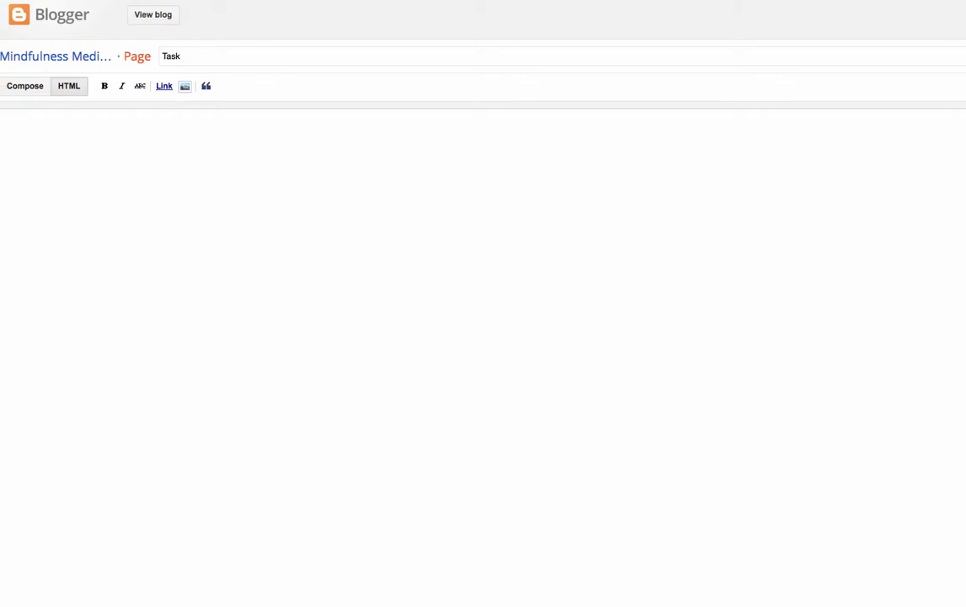
{"action": "scroll", "coordinate": [32, 101], "scroll_direction": "left", "scroll_amount": 3}
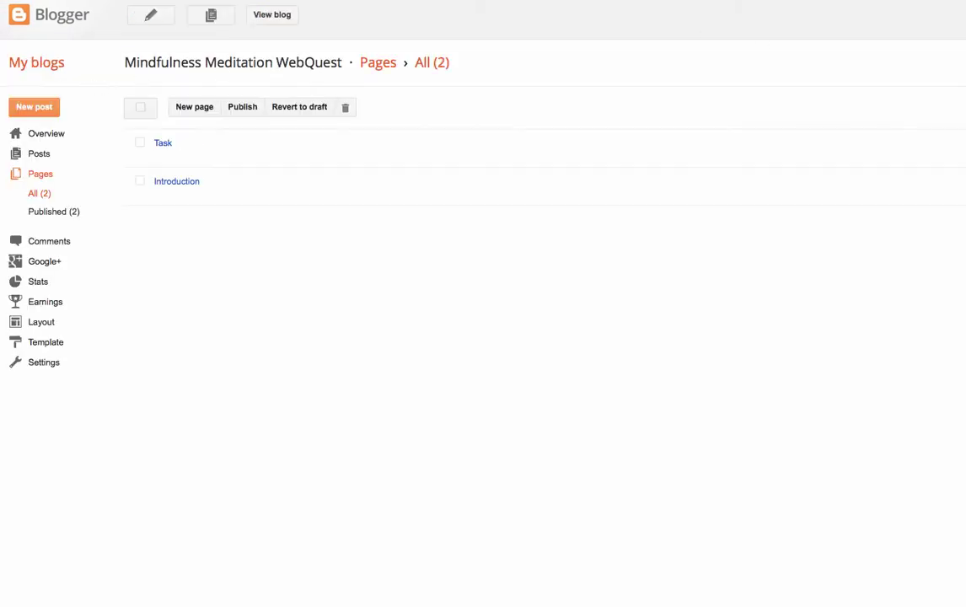
- Create a new blank page titled "Process" in the blog and publish it
{"action": "left_click", "coordinate": [196, 107]}
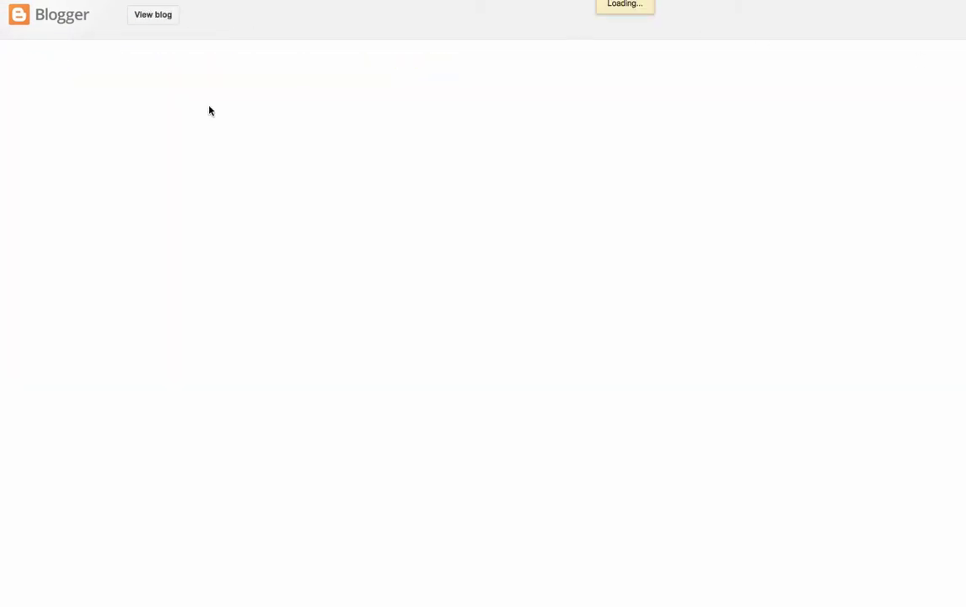
{"action": "left_click", "coordinate": [196, 53]}
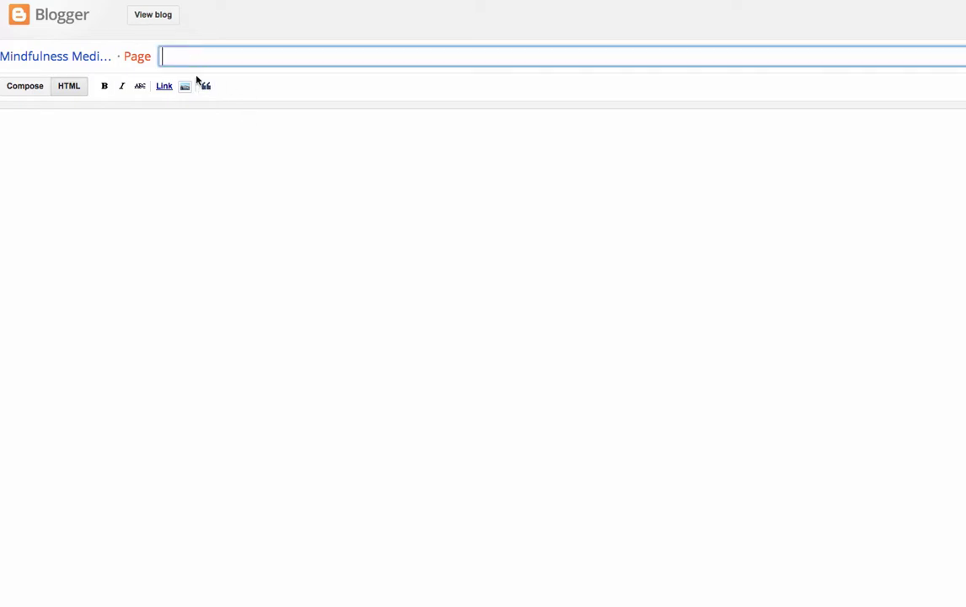
{"action": "type", "text": "Process"}
{"action": "key", "text": "Tab"}
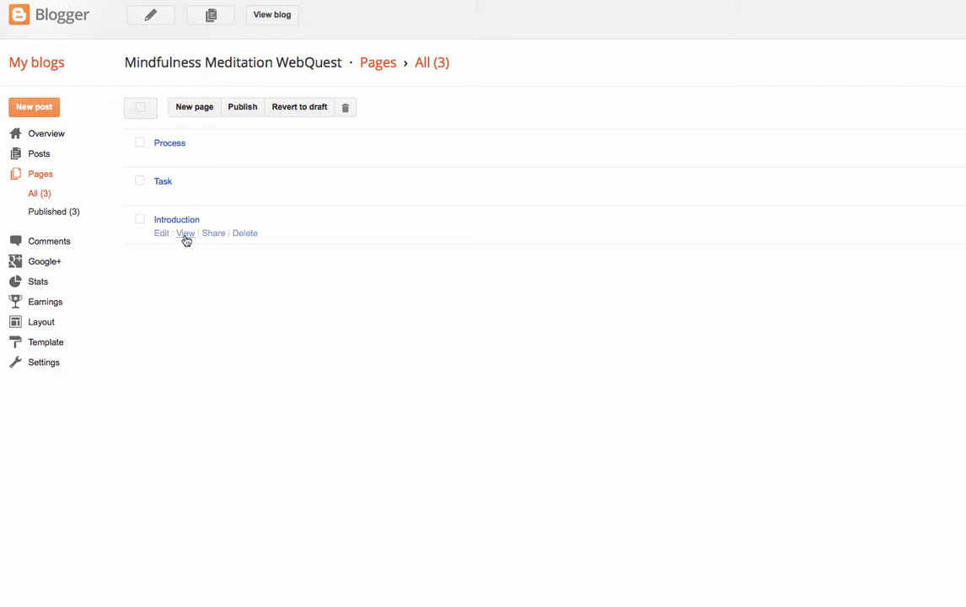
- Create a new blank page titled "Resources" in the blog and publish it
{"action": "left_click", "coordinate": [205, 107]}
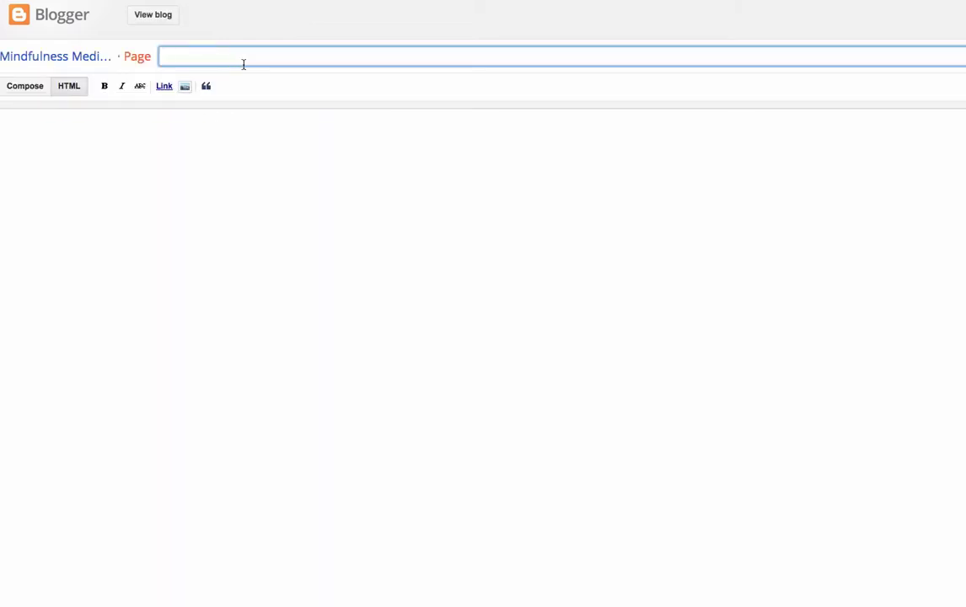
{"action": "type", "text": "Resrouce"}
{"action": "key", "text": "BackSpace"}
{"action": "key", "text": "BackSpace"}
{"action": "key", "text": "BackSpace"}
{"action": "type", "text": "ources"}
{"action": "key", "text": "Tab"}
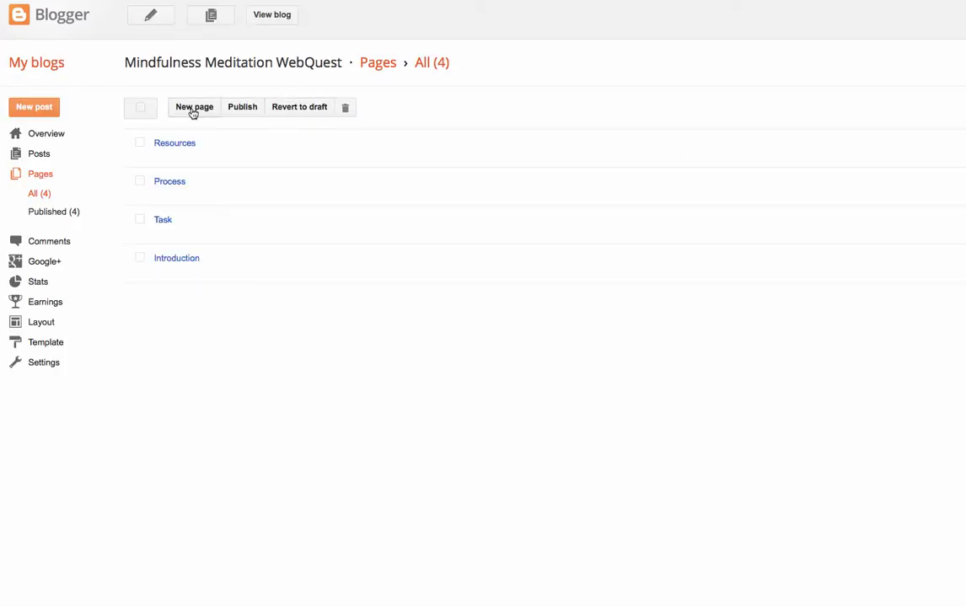
- Create a new blank page titled "Evaluation" in the blog and publish it
{"action": "left_click", "coordinate": [193, 108]}
{"action": "left_click", "coordinate": [191, 57]}
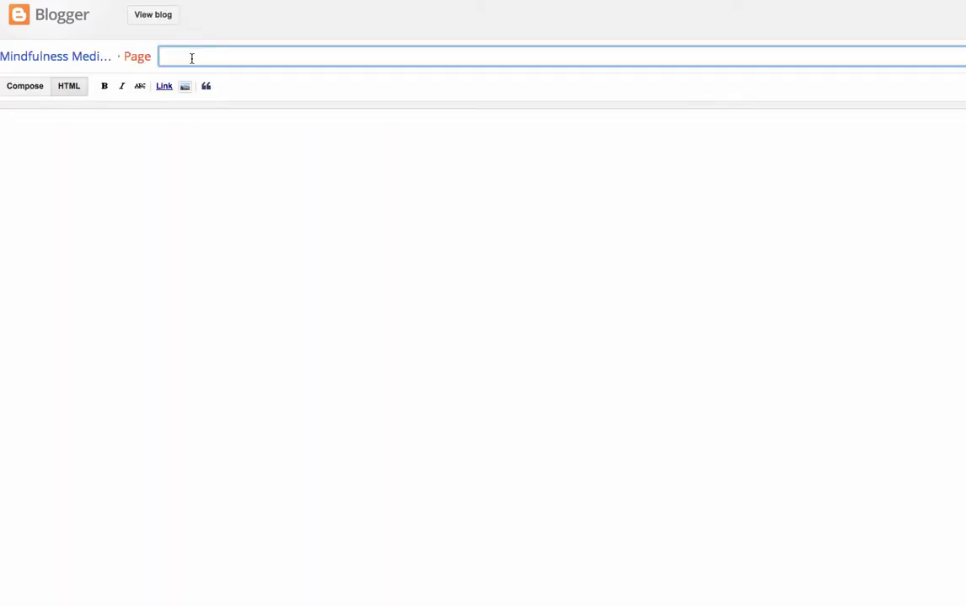
{"action": "type", "text": "Evaluation"}
{"action": "key", "text": "Tab"}
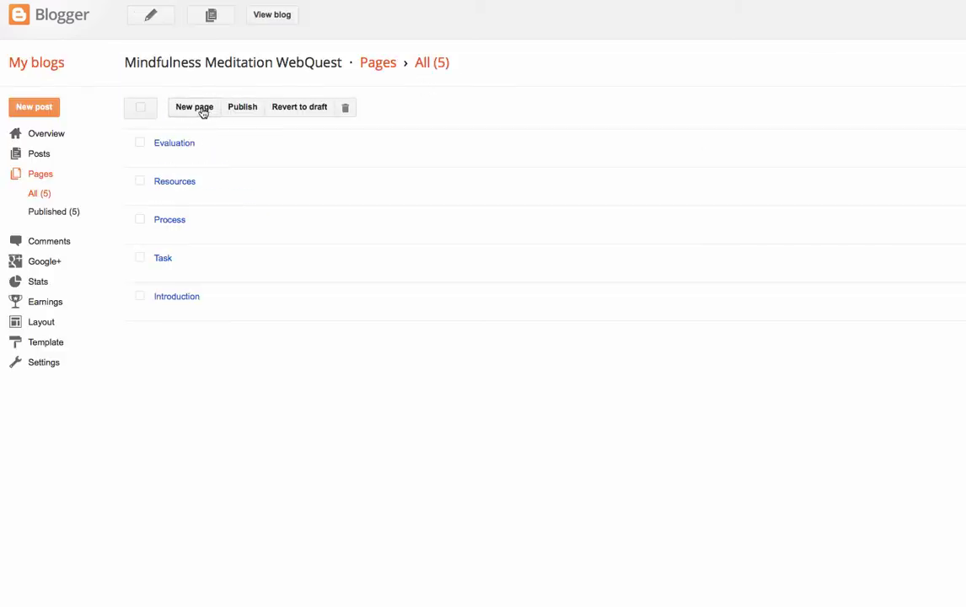
- Create a new blank page titled "Conclusion" in the blog and publish it
{"action": "left_click", "coordinate": [195, 111]}
{"action": "left_click", "coordinate": [184, 56]}
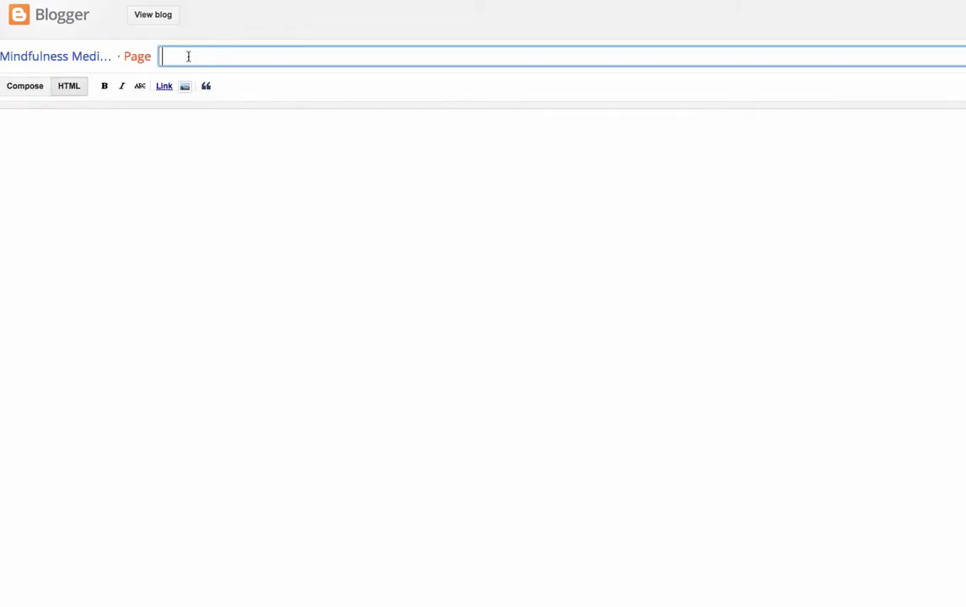
{"action": "type", "text": "Conclusion"}
{"action": "key", "text": "Tab"}
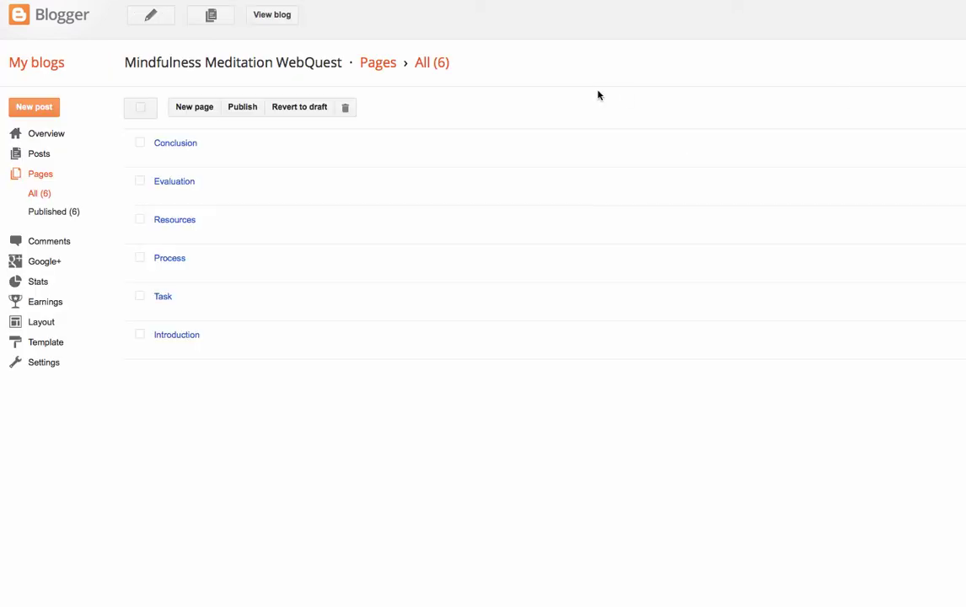
- Create a new blank page titled "Reflection" in the blog and publish it
{"action": "left_click", "coordinate": [186, 108]}
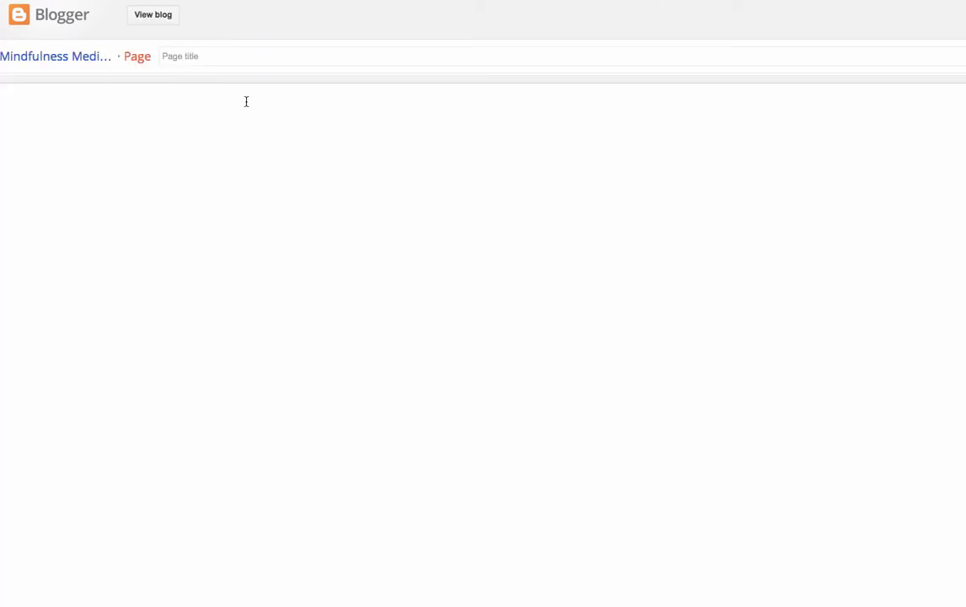
{"action": "left_click", "coordinate": [173, 61]}
{"action": "type", "text": "Reflection"}
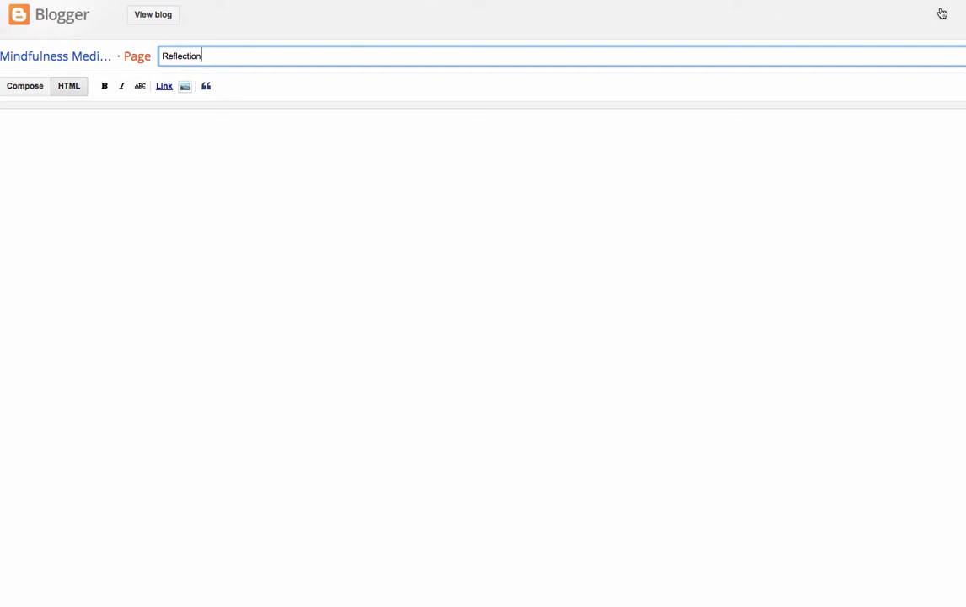
{"action": "left_click", "coordinate": [919, 30]}
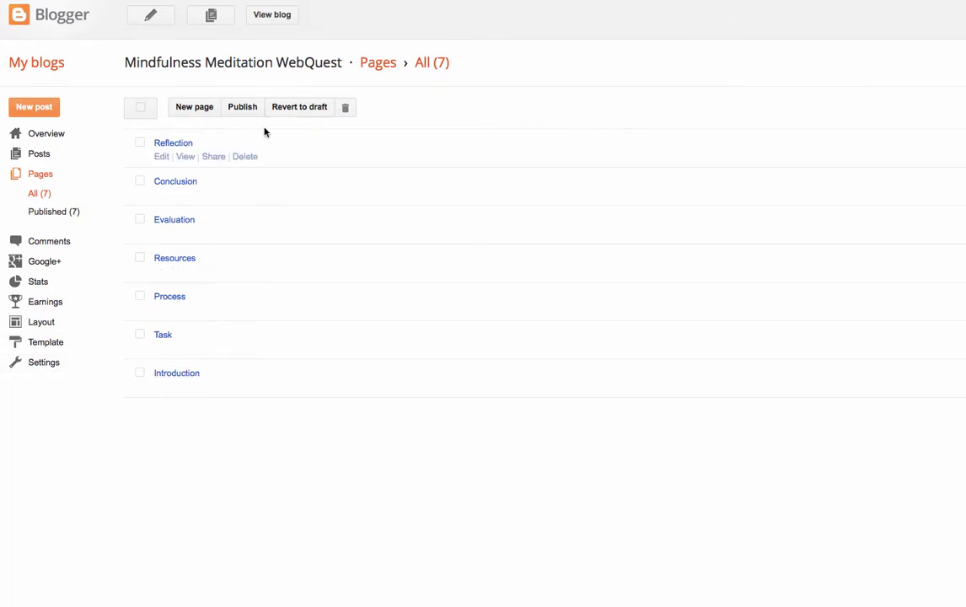
- View the live Mindfulness Meditation WebQuest blog to check its pages, and close it again
{"action": "left_click", "coordinate": [140, 372]}
{"action": "left_click", "coordinate": [273, 15]}
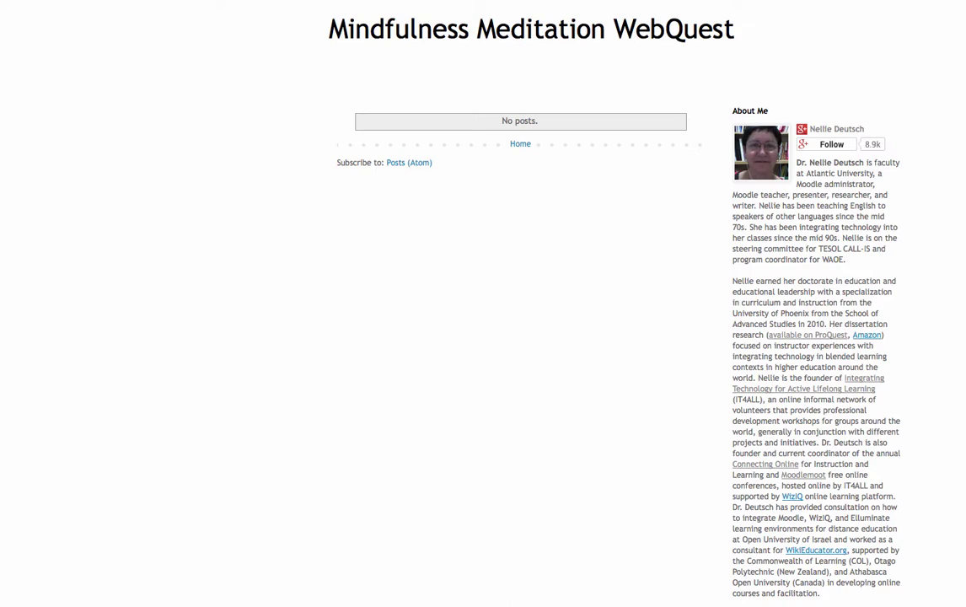
{"action": "key", "text": "ctrl+w"}
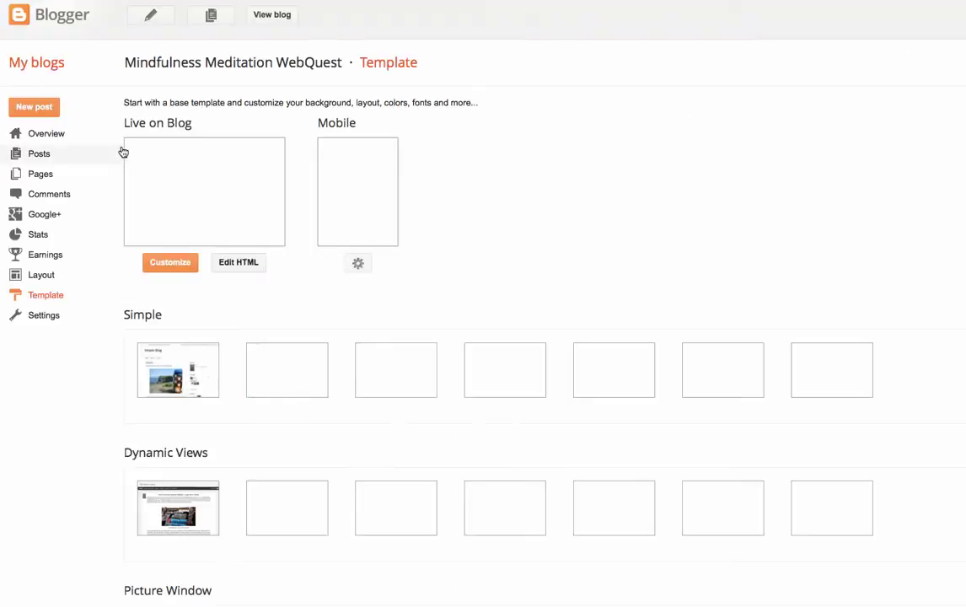
- Select all pages in the blog's Pages section and publish them together
{"action": "left_click", "coordinate": [40, 173]}
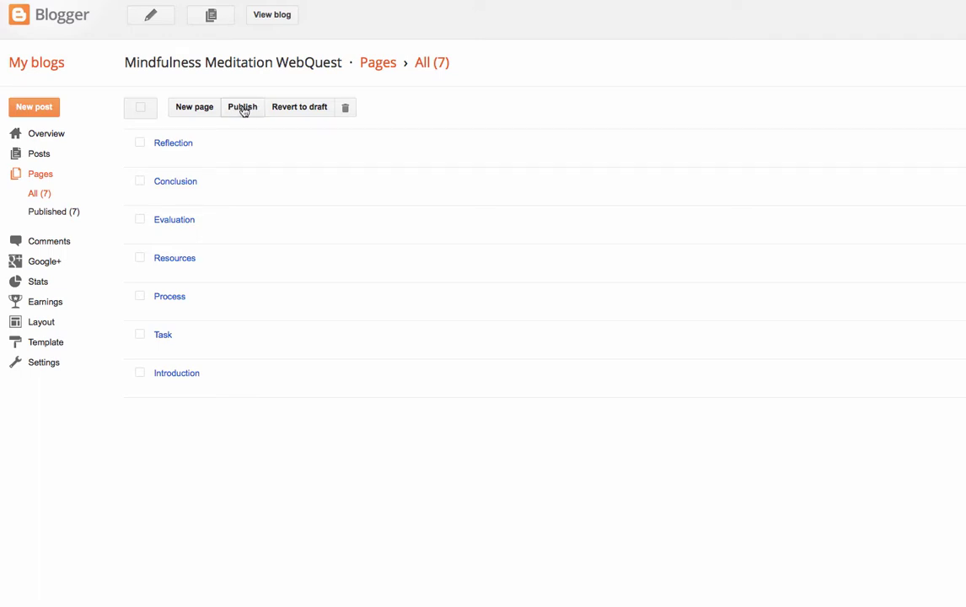
{"action": "left_click", "coordinate": [140, 108]}
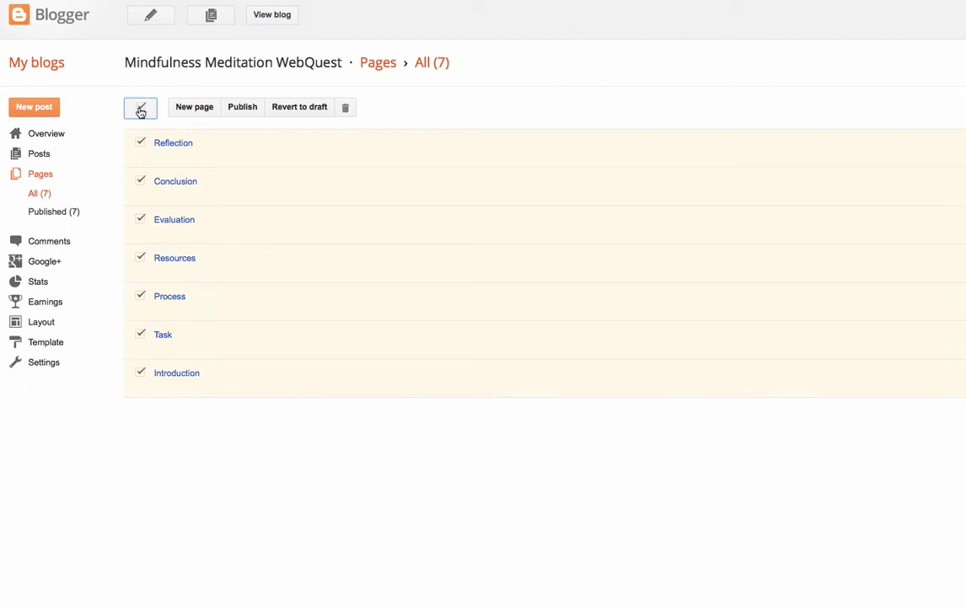
{"action": "left_click", "coordinate": [242, 110]}
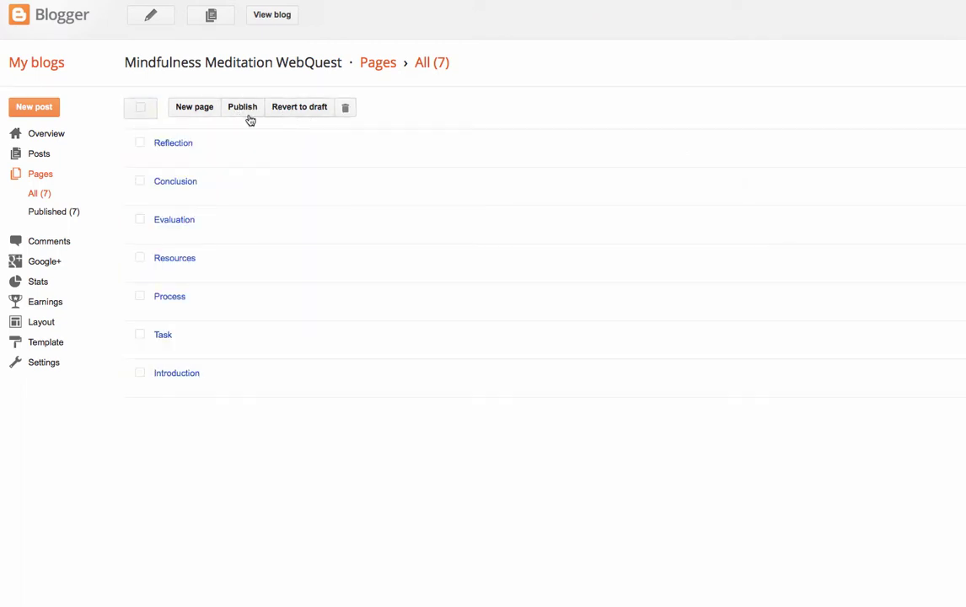
- Review the blog's Layout and basic Settings and return to the Pages section
{"action": "left_click", "coordinate": [37, 325]}
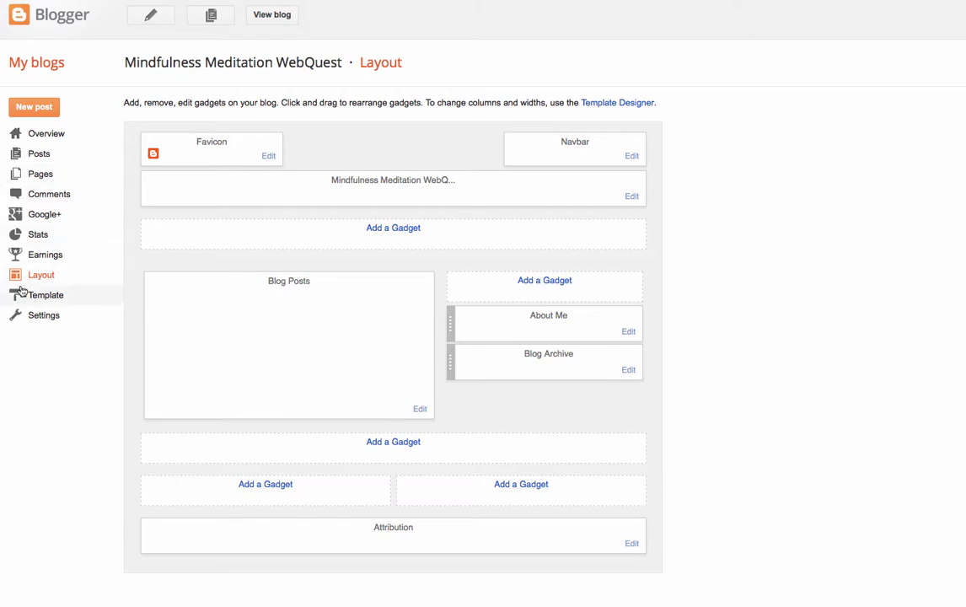
{"action": "left_click", "coordinate": [31, 316]}
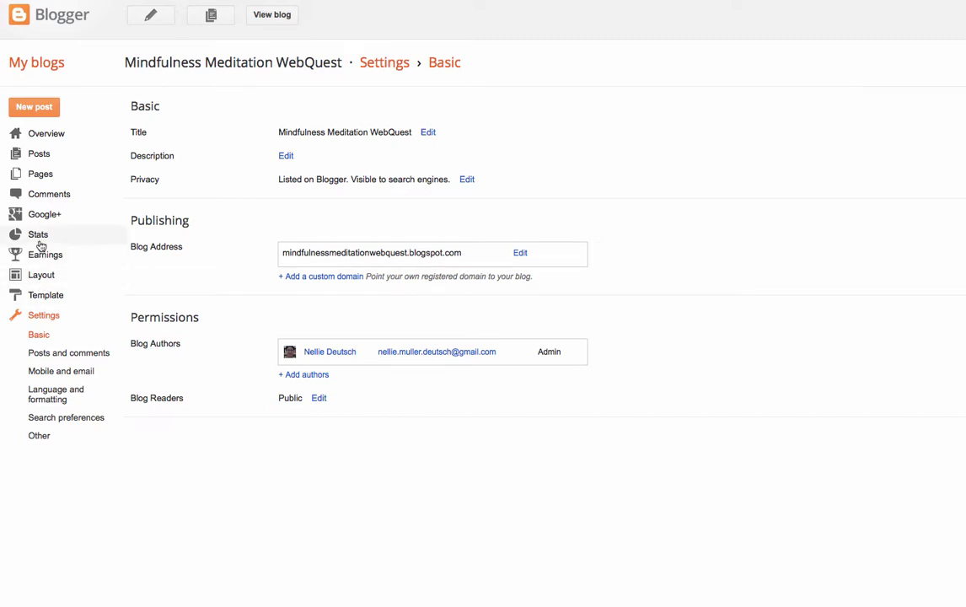
{"action": "left_click", "coordinate": [38, 173]}
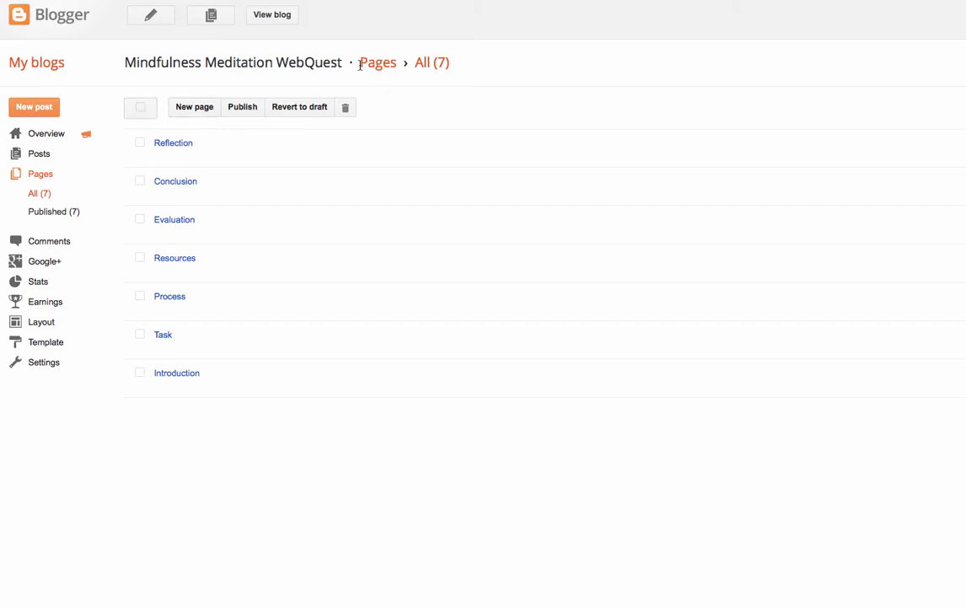
- Examine the live blog's home page and sidebar for page links, and close the view
{"action": "left_click", "coordinate": [265, 21]}
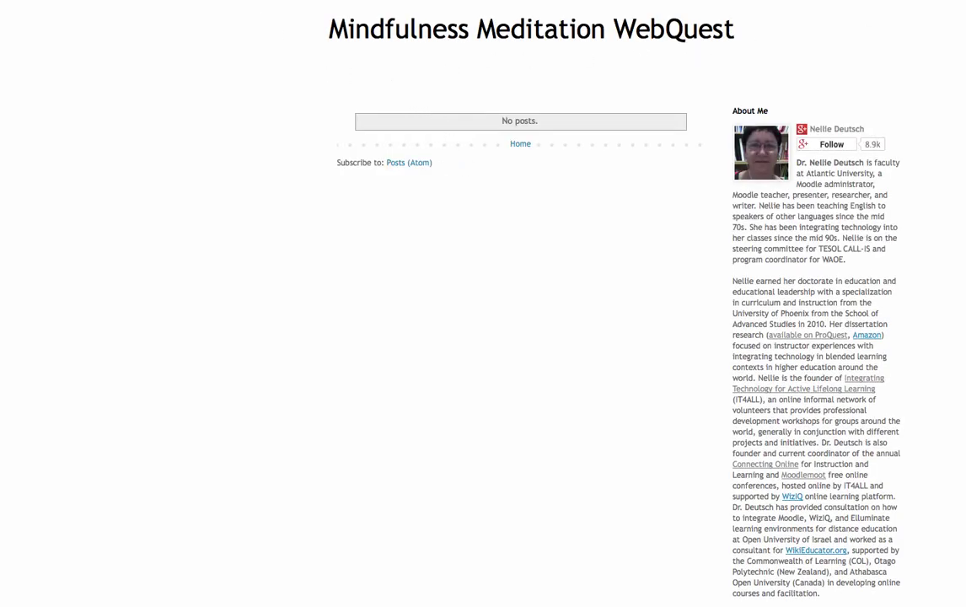
{"action": "scroll", "coordinate": [725, 201], "scroll_direction": "down", "scroll_amount": 3}
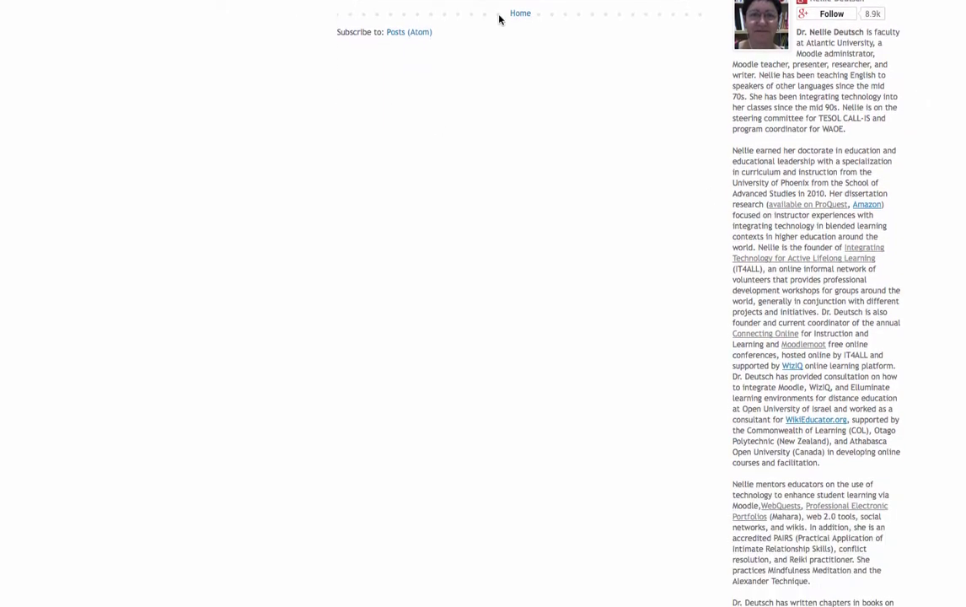
{"action": "scroll", "coordinate": [725, 304], "scroll_direction": "up", "scroll_amount": 3}
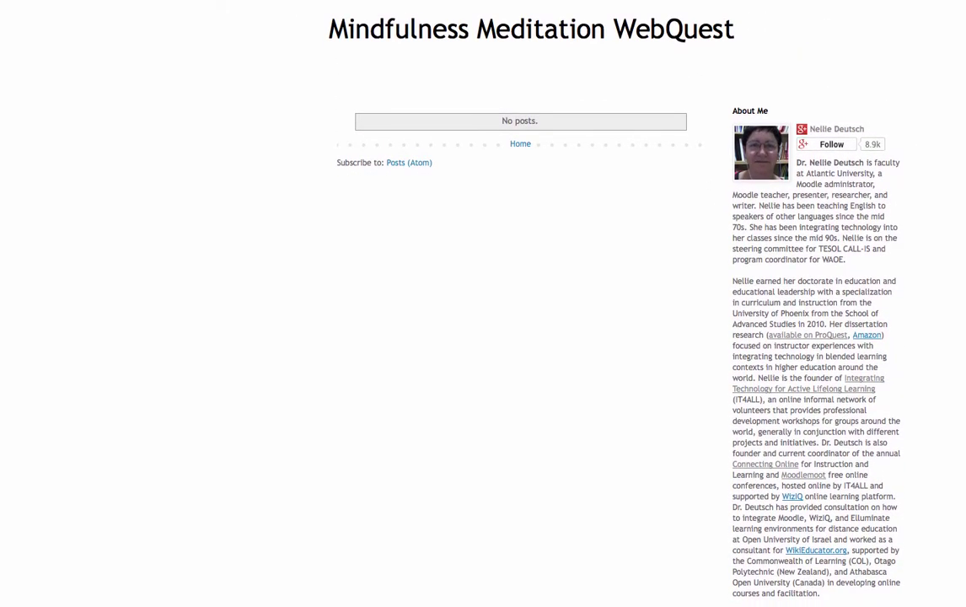
{"action": "key", "text": "ctrl+w"}
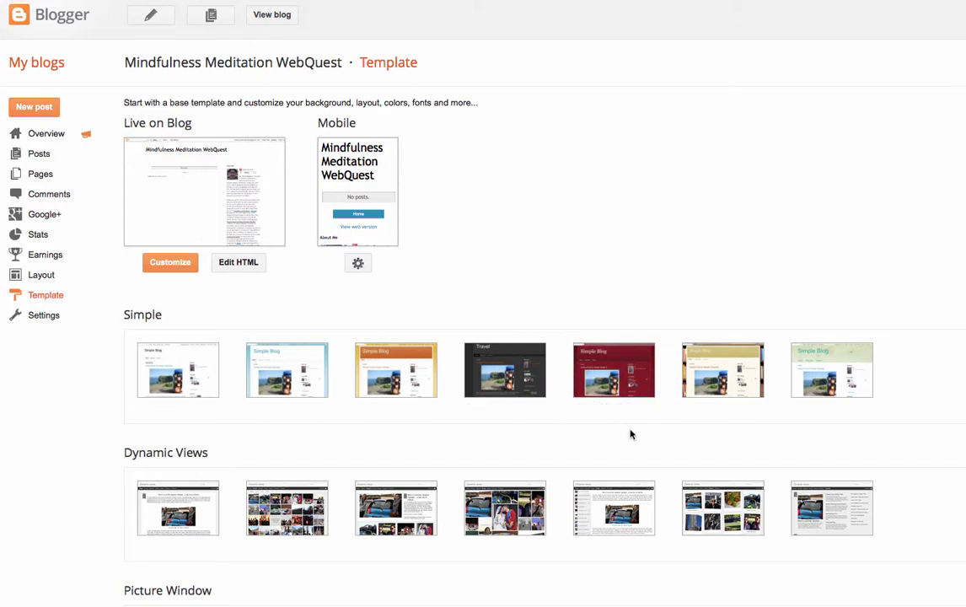
- Examine the Dynamic Views and Simple template options for the blog
{"action": "mouse_move", "coordinate": [814, 504]}
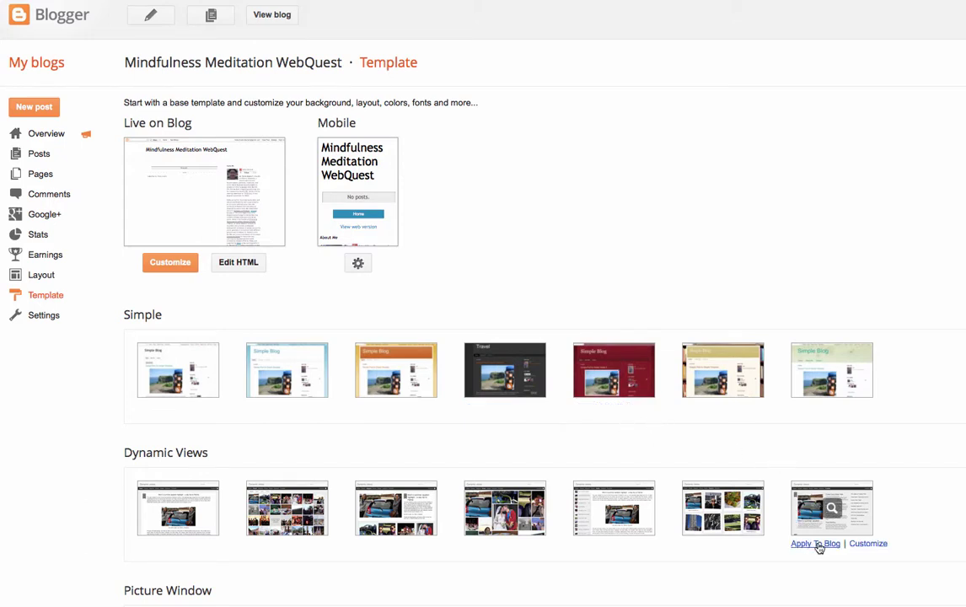
{"action": "mouse_move", "coordinate": [185, 372]}
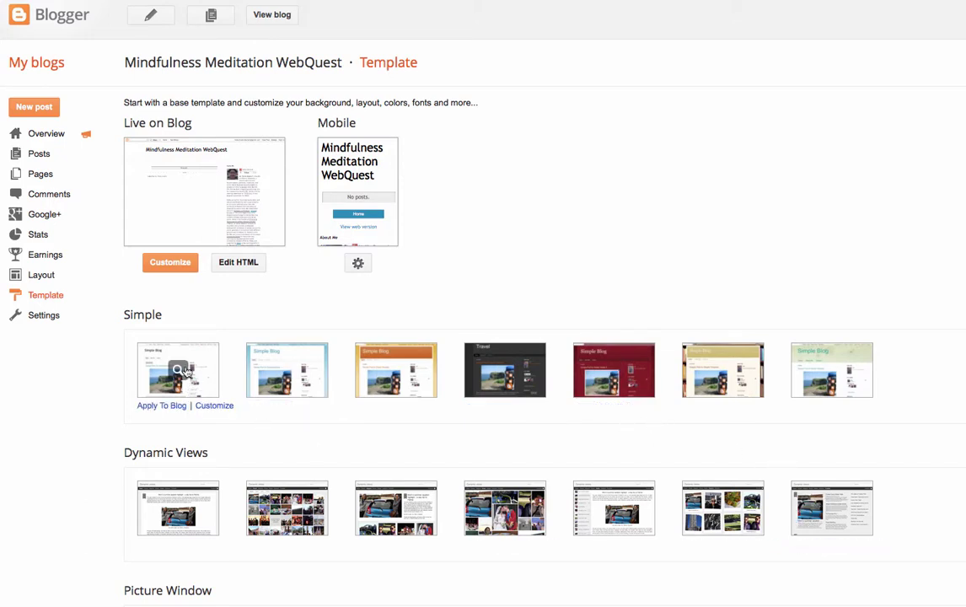
{"action": "left_click", "coordinate": [180, 370]}
- Dismiss the Google+ sharing notice in the blog's Overview and open the blog's Layout
{"action": "left_click", "coordinate": [47, 136]}
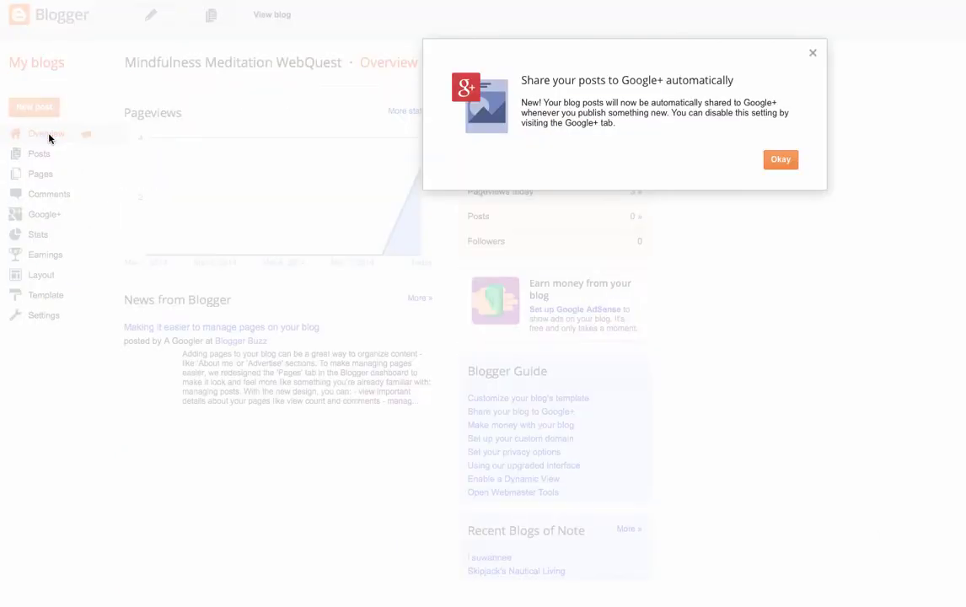
{"action": "left_click", "coordinate": [784, 160]}
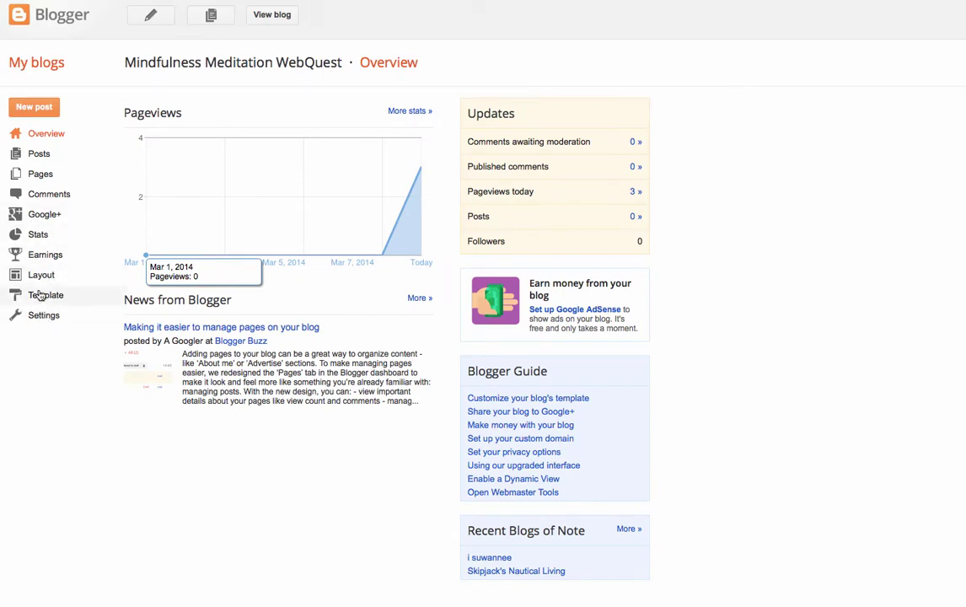
{"action": "left_click", "coordinate": [40, 296]}
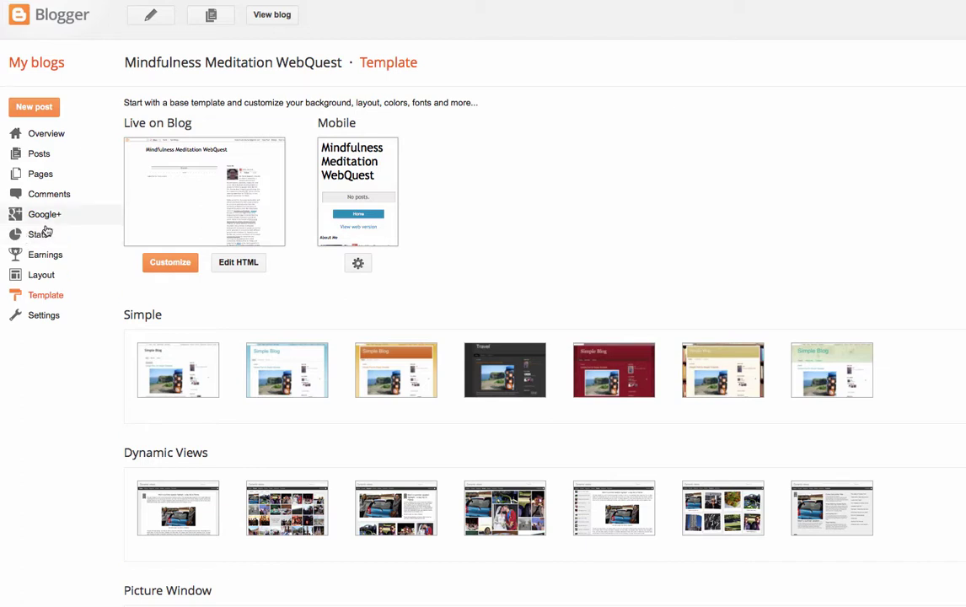
{"action": "left_click", "coordinate": [37, 276]}
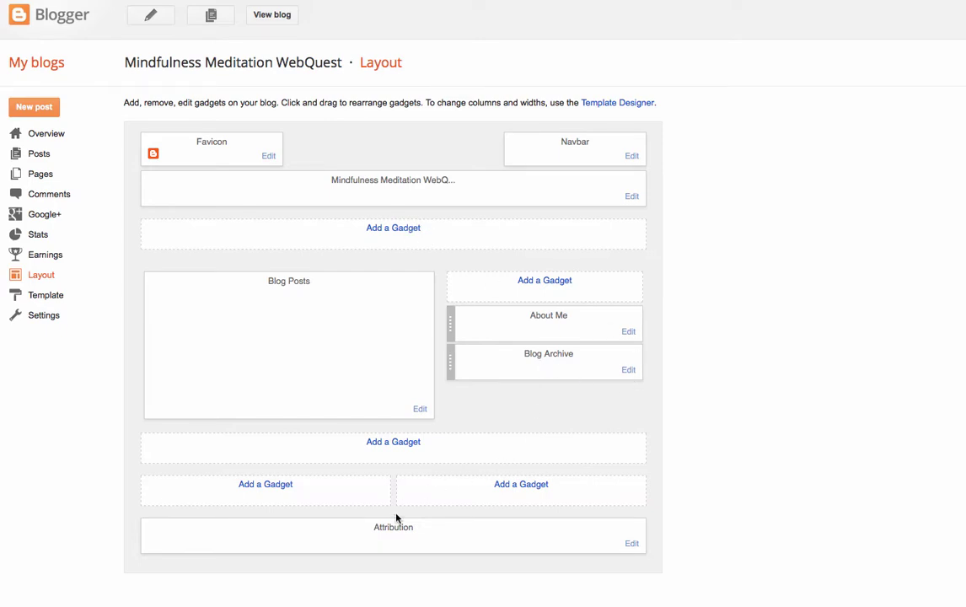
{"action": "left_click", "coordinate": [603, 104]}
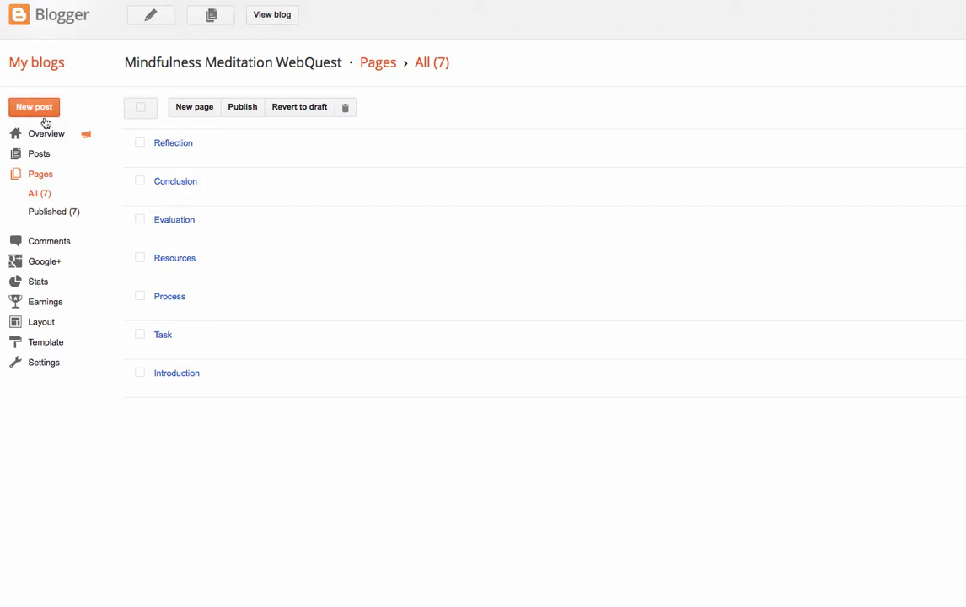
{"action": "right_click", "coordinate": [34, 58]}
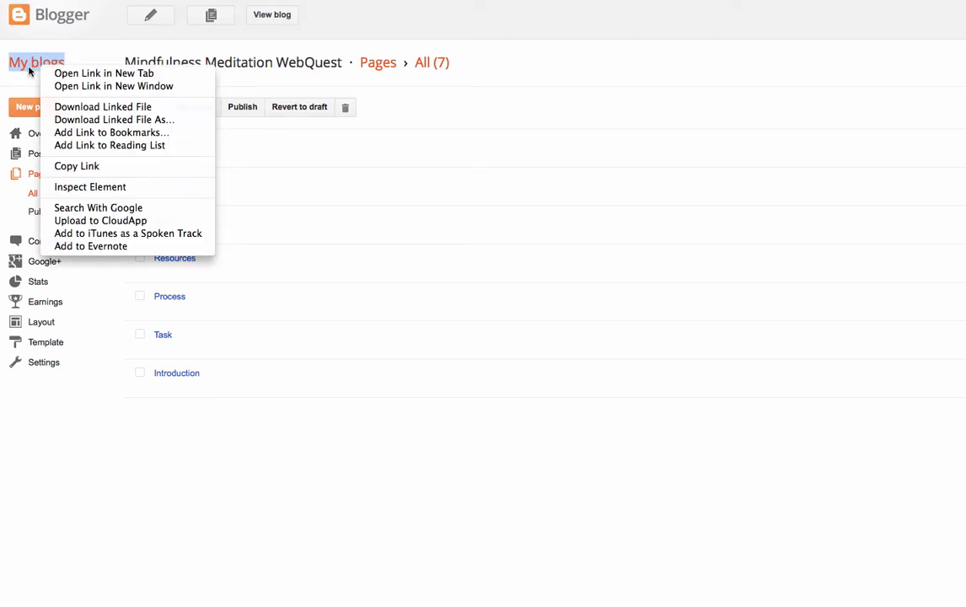
{"action": "right_click", "coordinate": [21, 65]}
{"action": "right_click", "coordinate": [390, 147]}
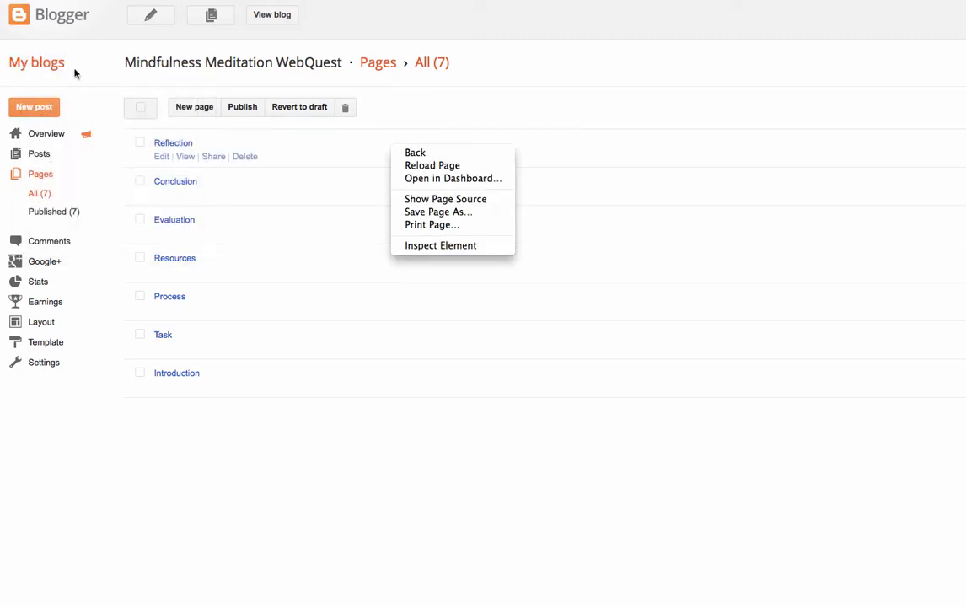
{"action": "right_click", "coordinate": [54, 66]}
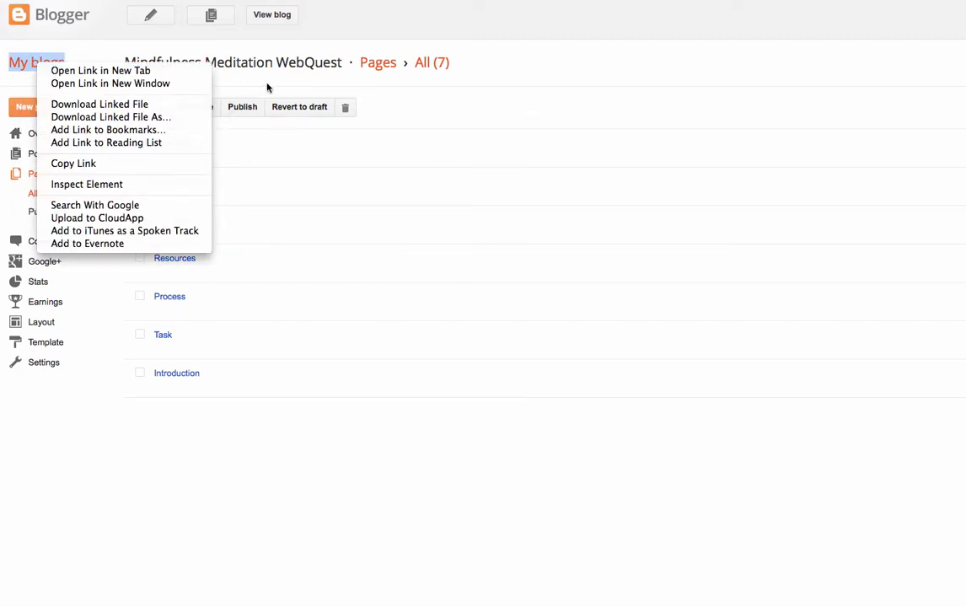
{"action": "right_click", "coordinate": [271, 84]}
{"action": "right_click", "coordinate": [54, 65]}
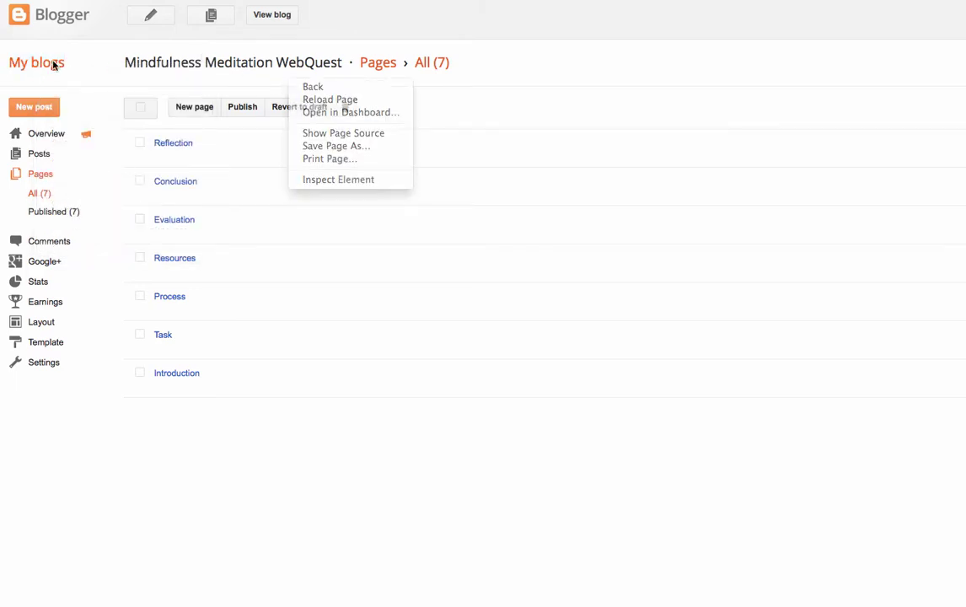
{"action": "right_click", "coordinate": [27, 64]}
{"action": "right_click", "coordinate": [275, 202]}
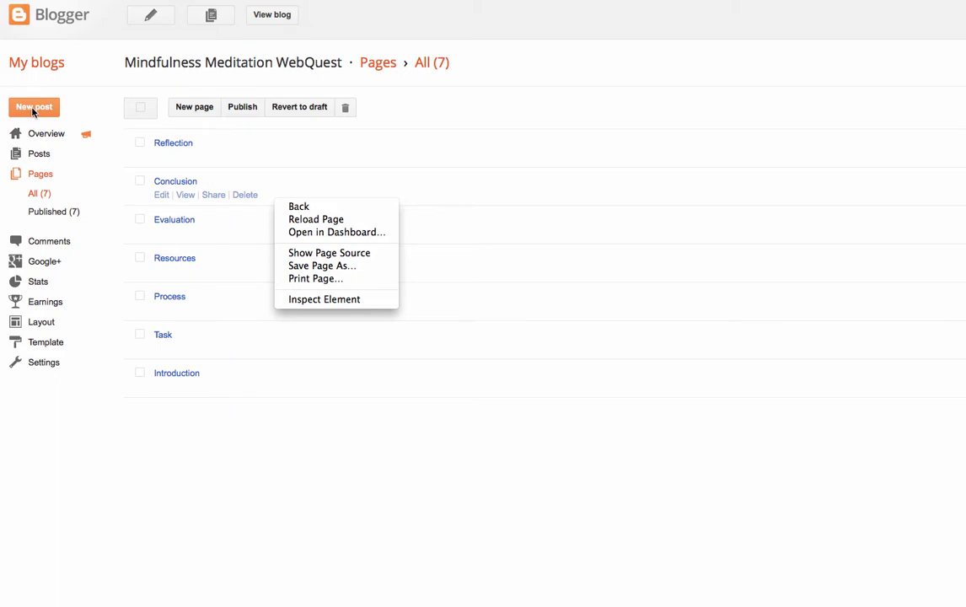
{"action": "left_click", "coordinate": [34, 73]}
{"action": "right_click", "coordinate": [32, 59]}
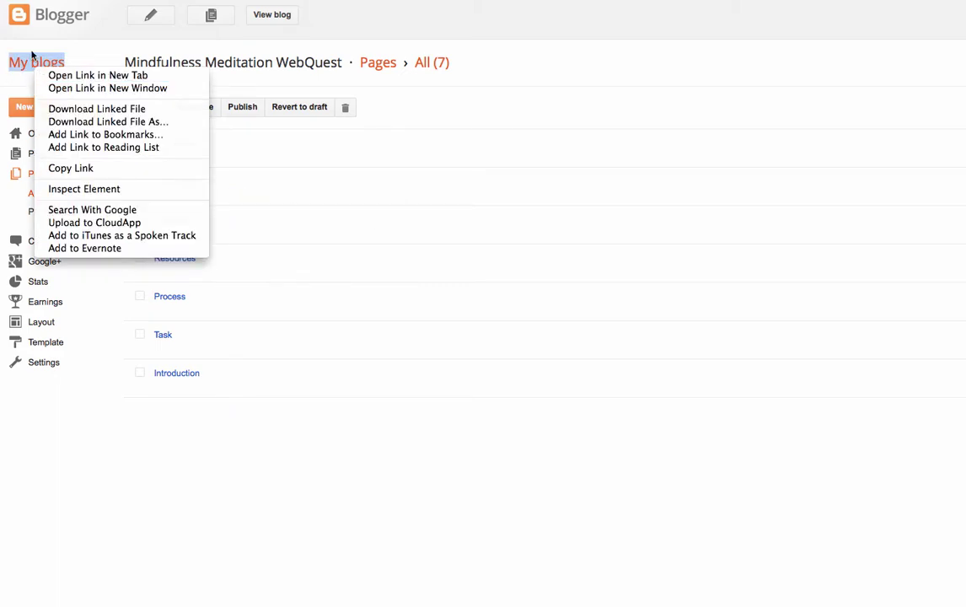
{"action": "key", "text": "Escape"}
{"action": "right_click", "coordinate": [70, 12]}
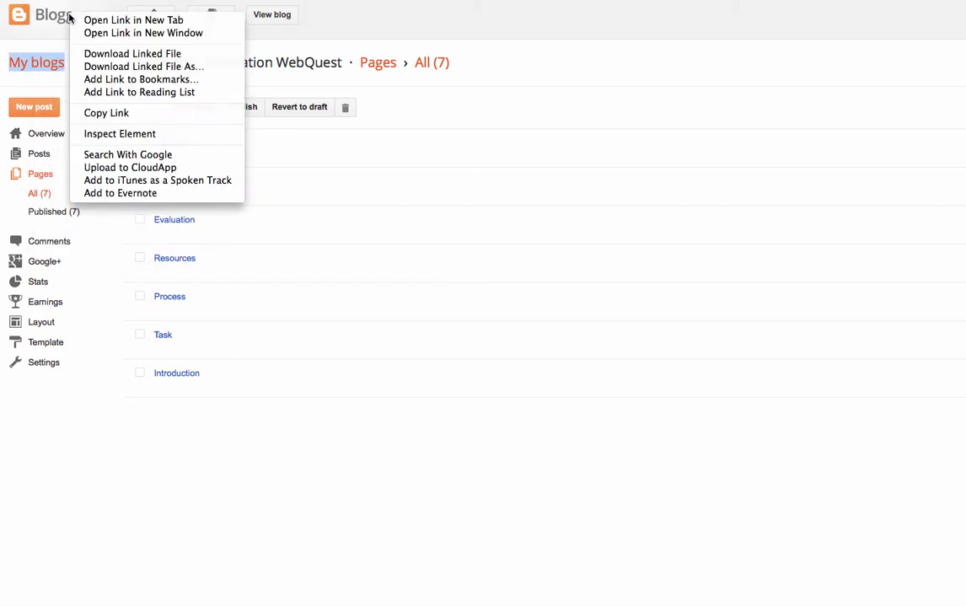
{"action": "right_click", "coordinate": [25, 12]}
{"action": "right_click", "coordinate": [750, 84]}
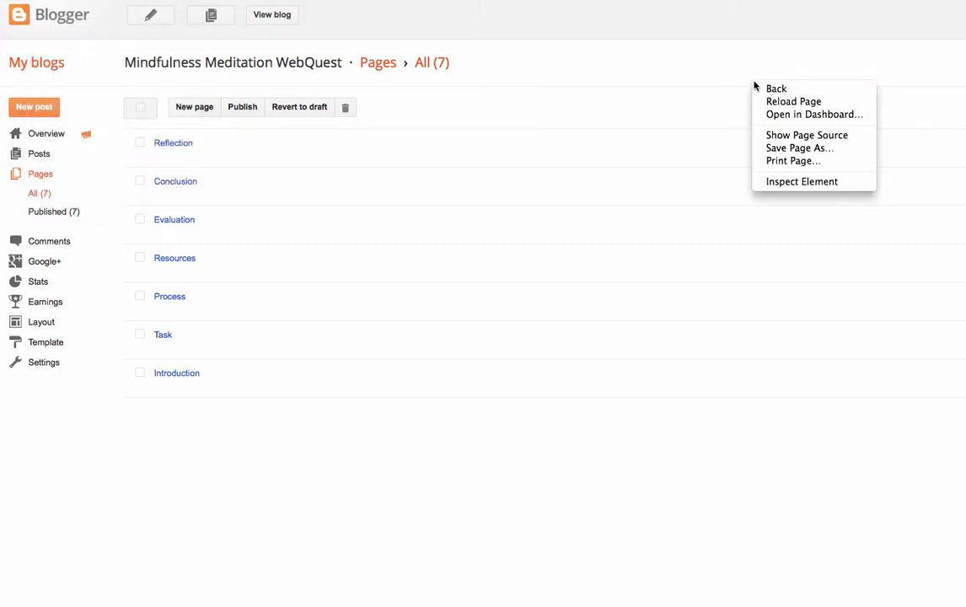
{"action": "key", "text": "Escape"}
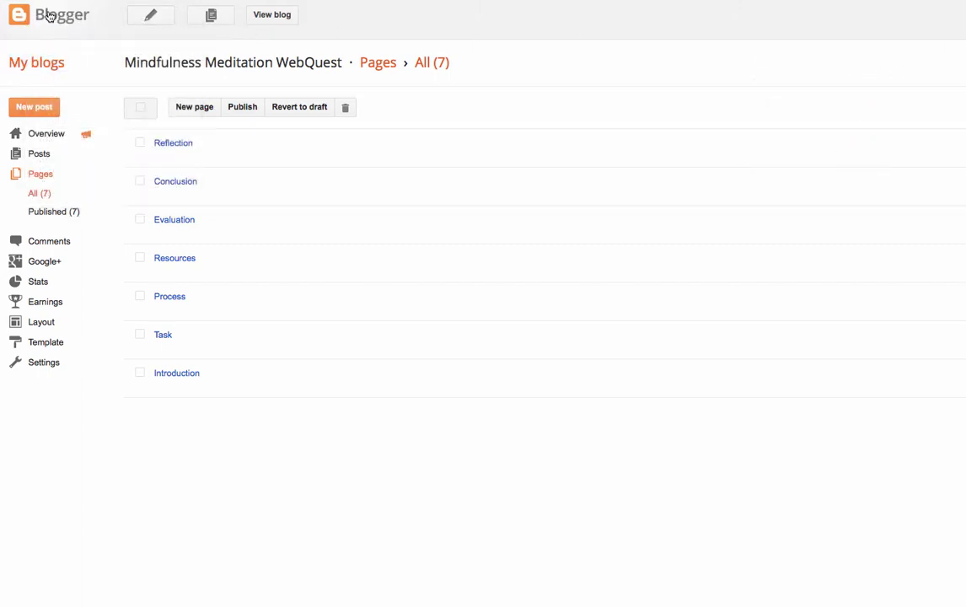
- Return to the account's blogs, expand the list to show more of them, and open the Create a WebQuest blog
{"action": "left_click", "coordinate": [38, 66]}
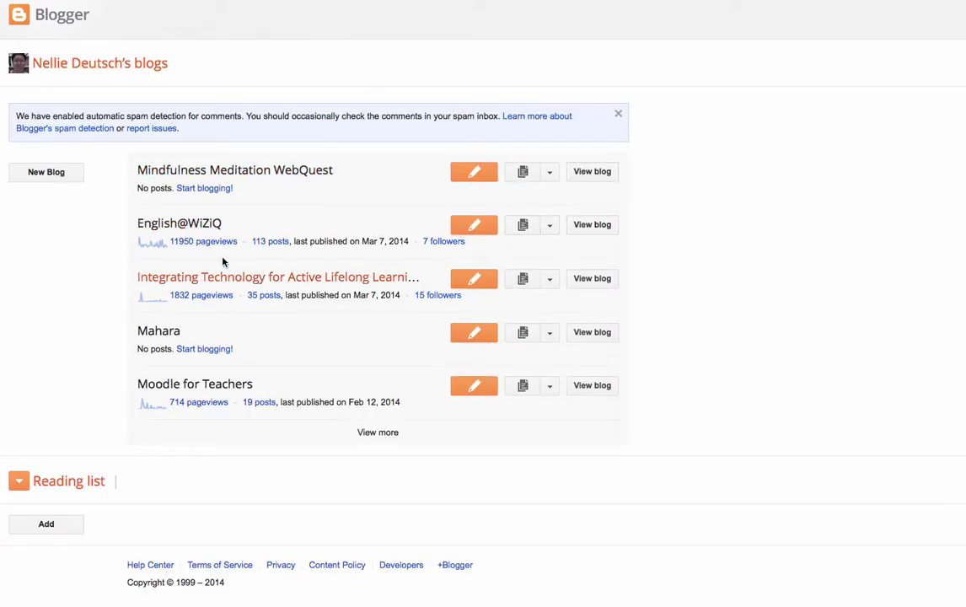
{"action": "left_click", "coordinate": [379, 426]}
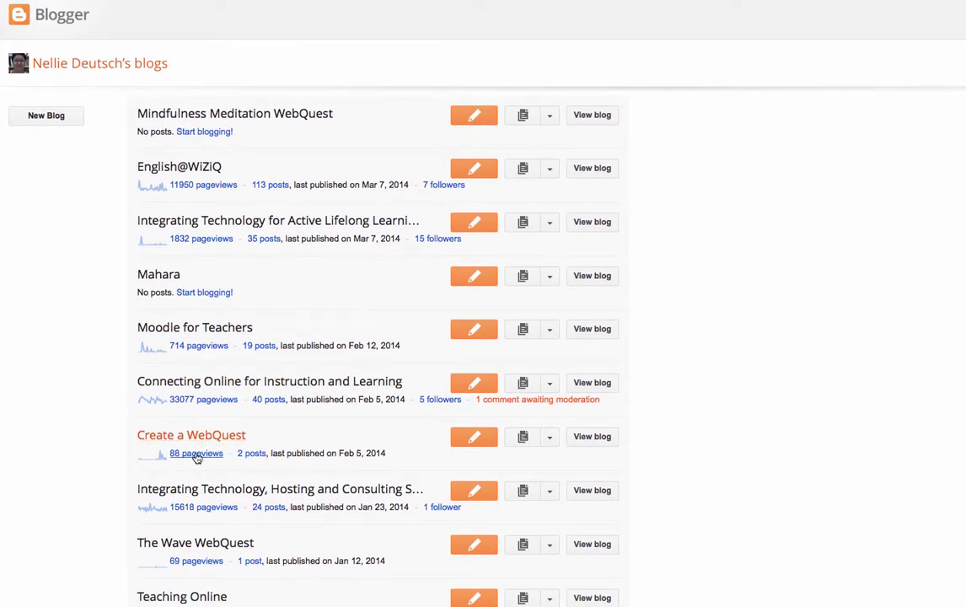
{"action": "left_click", "coordinate": [201, 441]}
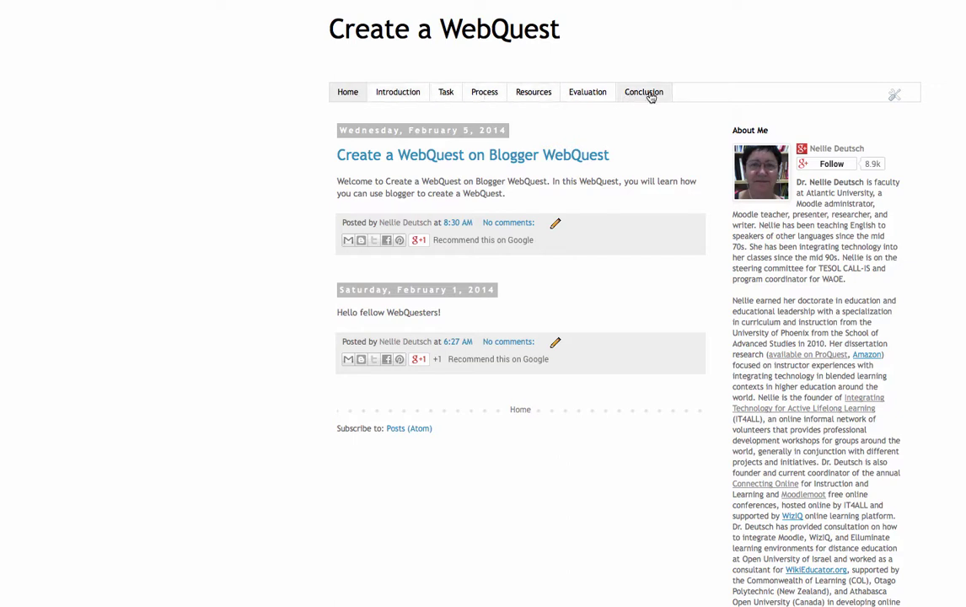
- Play the embedded audio on the Create a WebQuest blog's Introduction page and open that page for editing in Compose view
{"action": "left_click", "coordinate": [391, 94]}
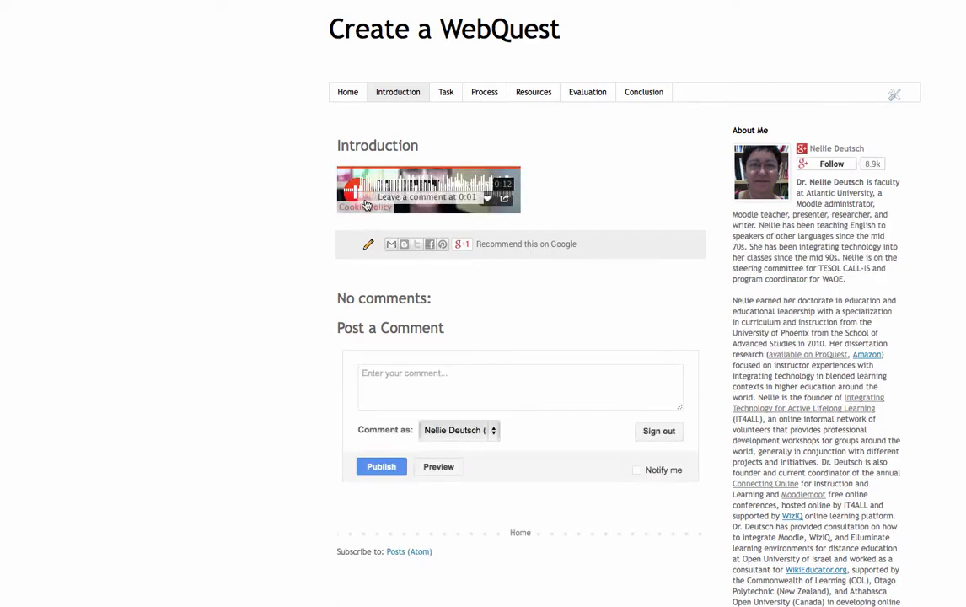
{"action": "left_click", "coordinate": [366, 205]}
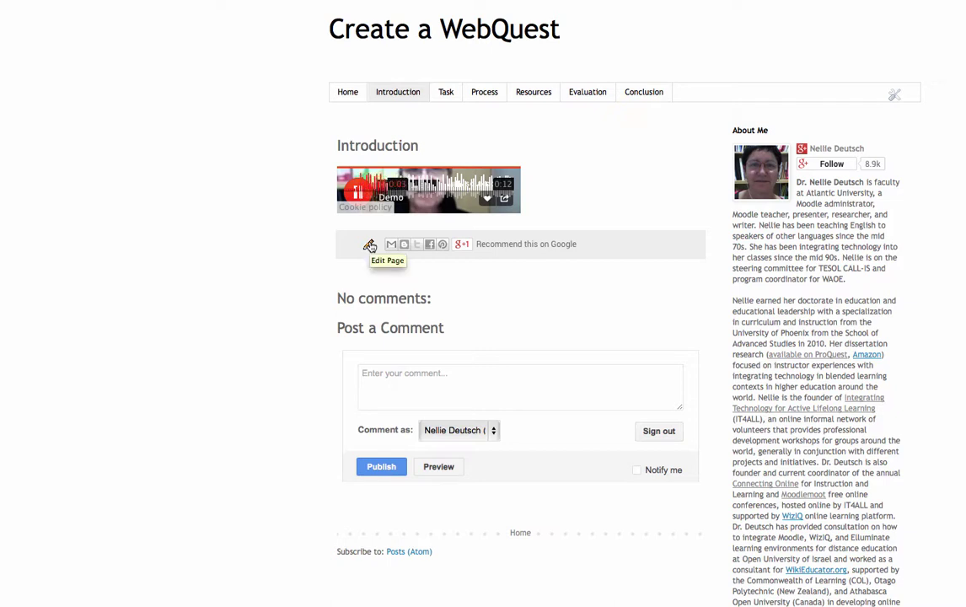
{"action": "left_click", "coordinate": [368, 245]}
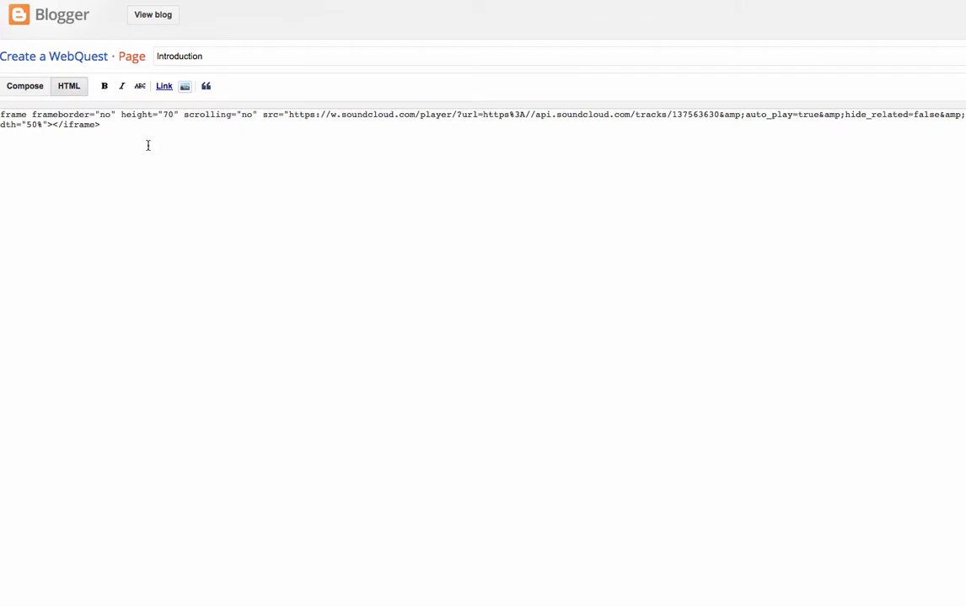
{"action": "left_click", "coordinate": [30, 84]}
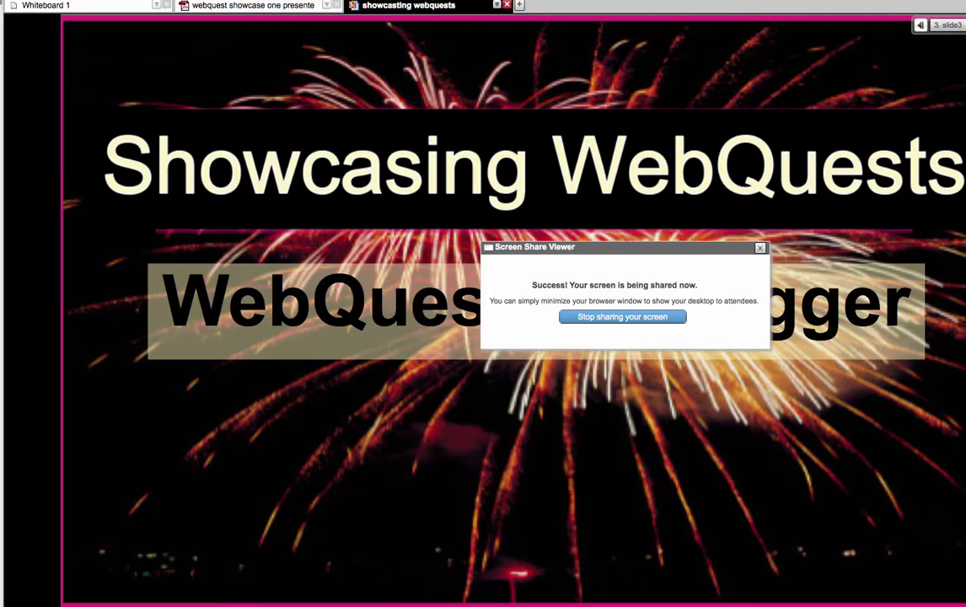
- Stop the screen share and present the showcasing webquests slides from slide 1, advancing to slide 2
{"action": "left_click", "coordinate": [615, 318]}
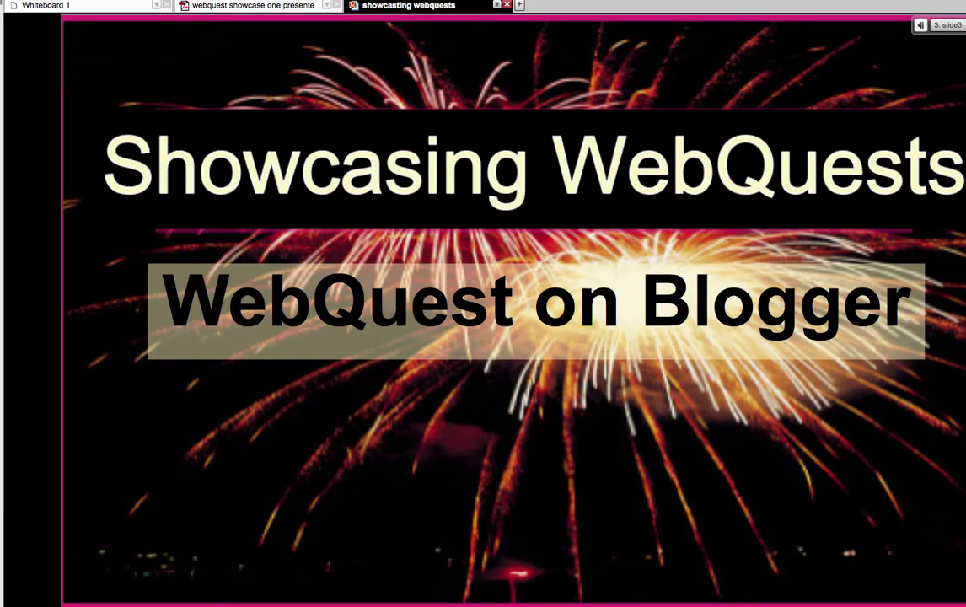
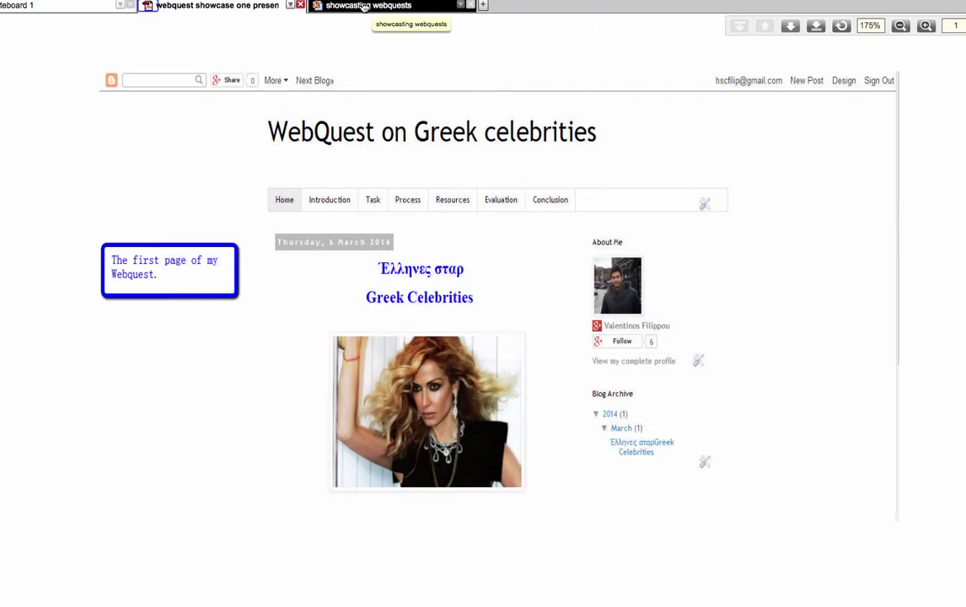
{"action": "left_click", "coordinate": [343, 6]}
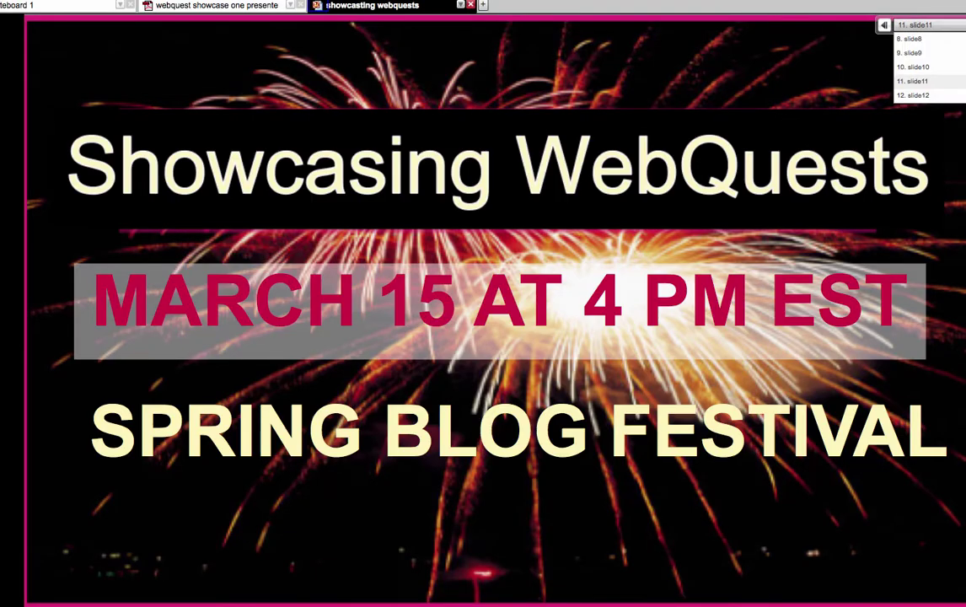
{"action": "scroll", "coordinate": [942, 59], "scroll_direction": "up", "scroll_amount": 4}
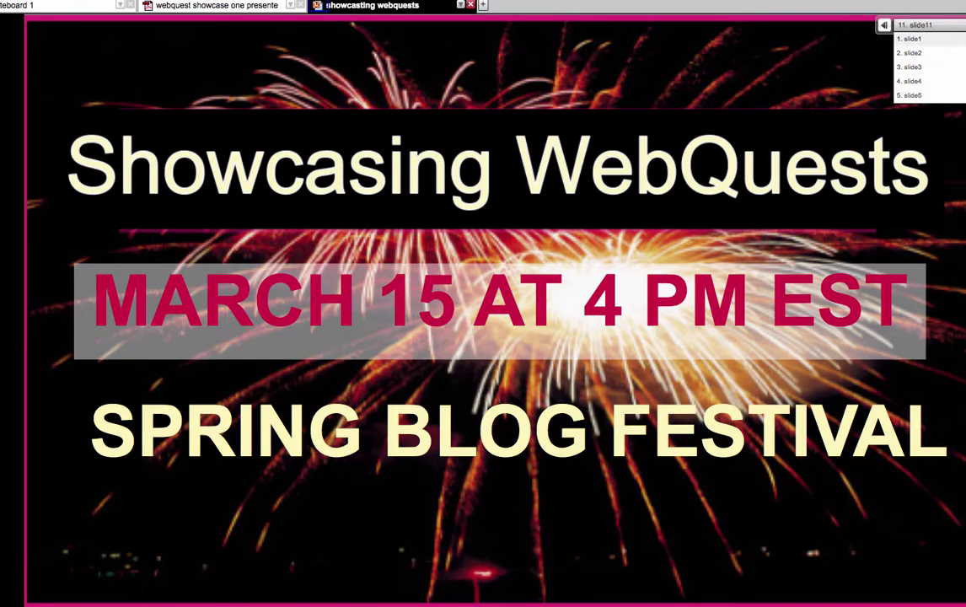
{"action": "left_click", "coordinate": [941, 42]}
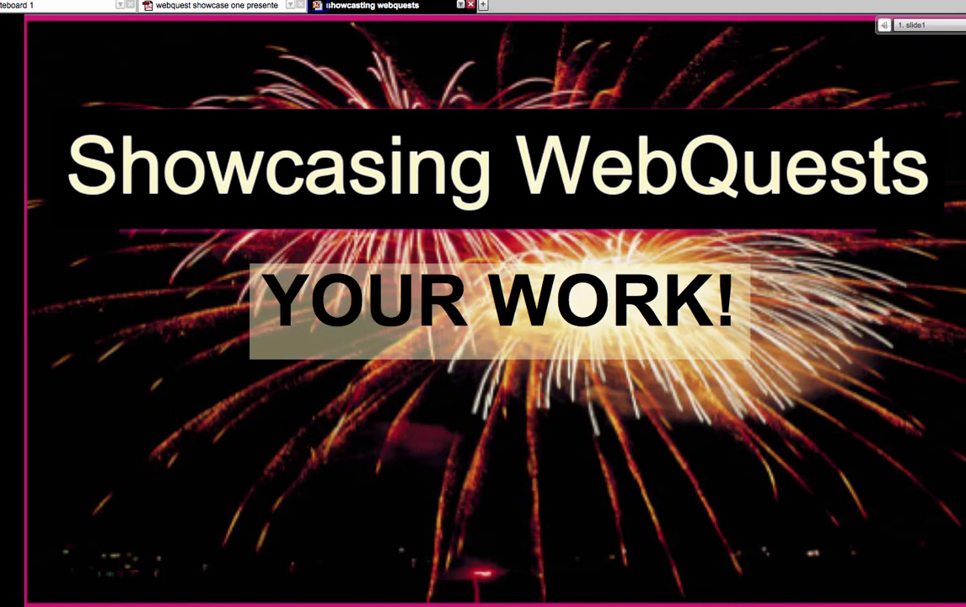
{"action": "key", "text": "Right"}
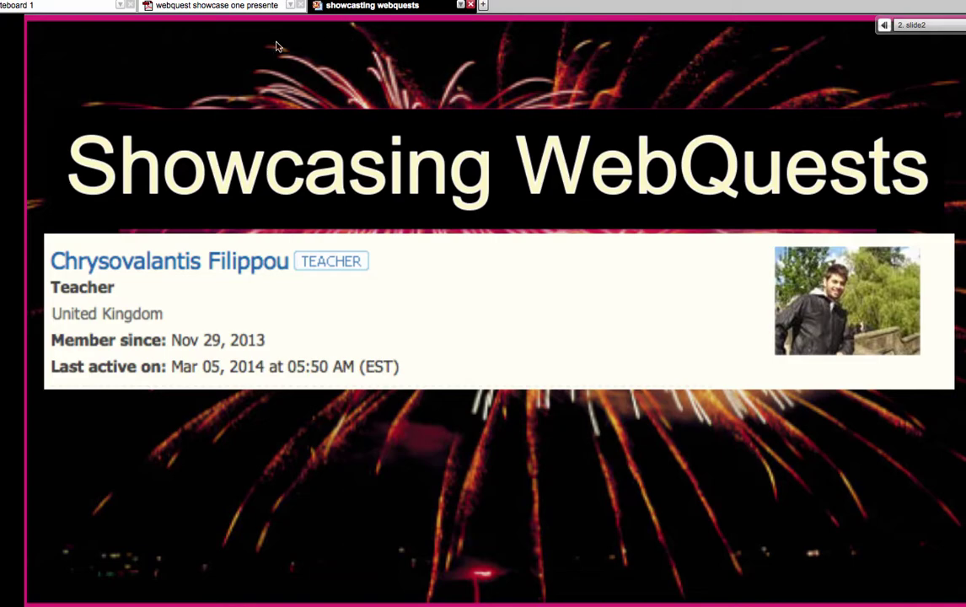
- Present the webquest showcase PDF page by page, from the first page through to the Conclusion on page 7
{"action": "left_click", "coordinate": [236, 7]}
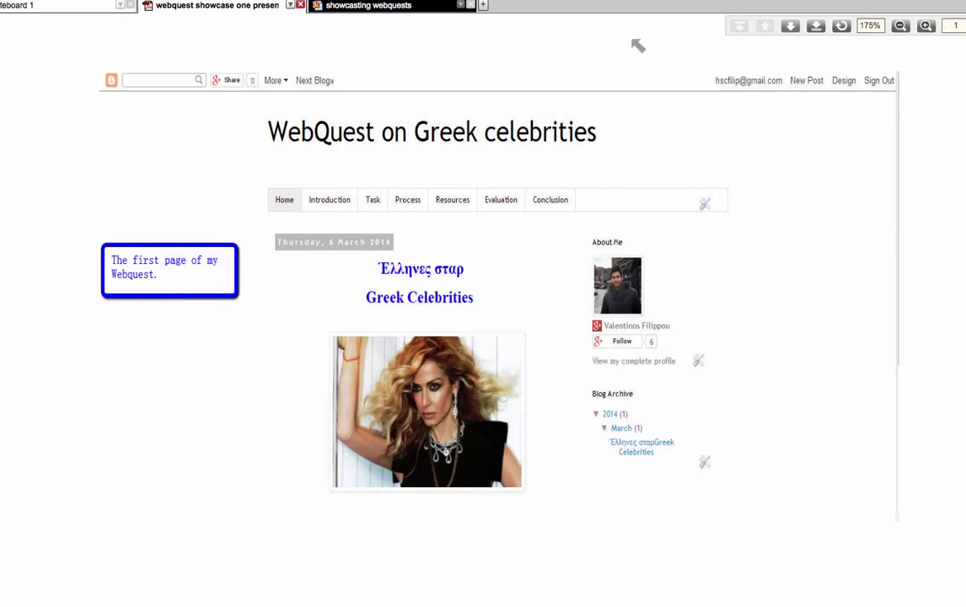
{"action": "left_click", "coordinate": [791, 26]}
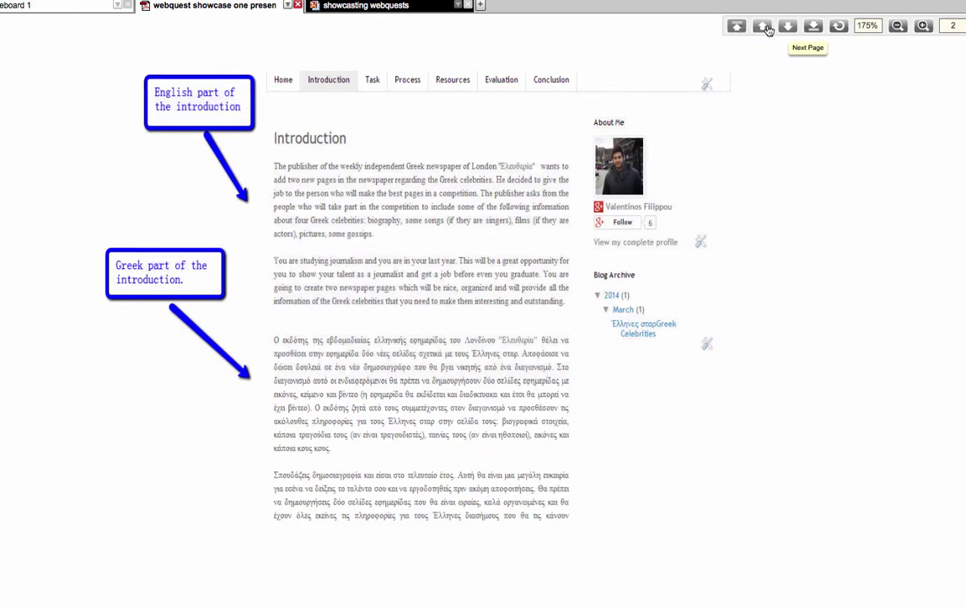
{"action": "left_click", "coordinate": [788, 27]}
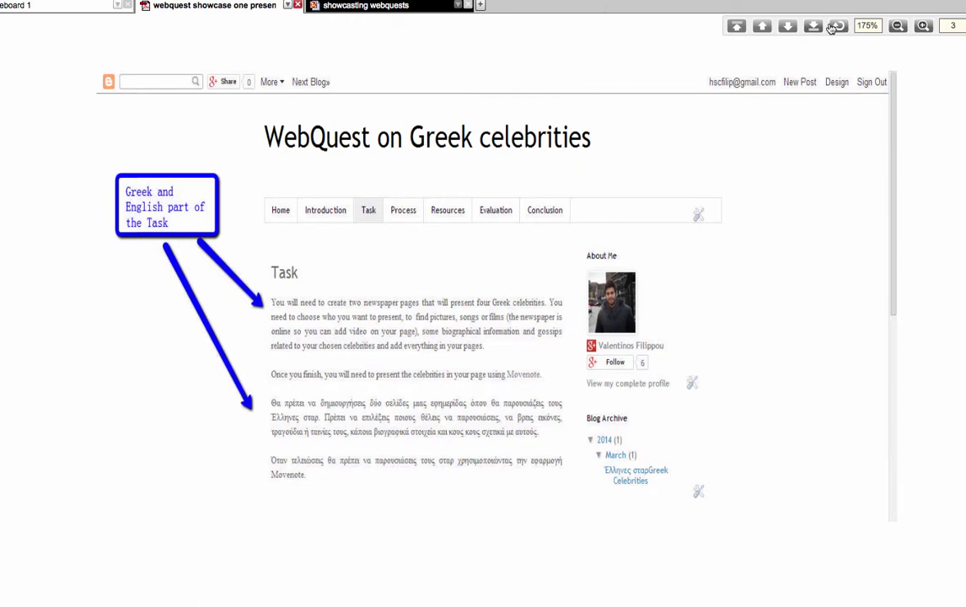
{"action": "left_click", "coordinate": [789, 27]}
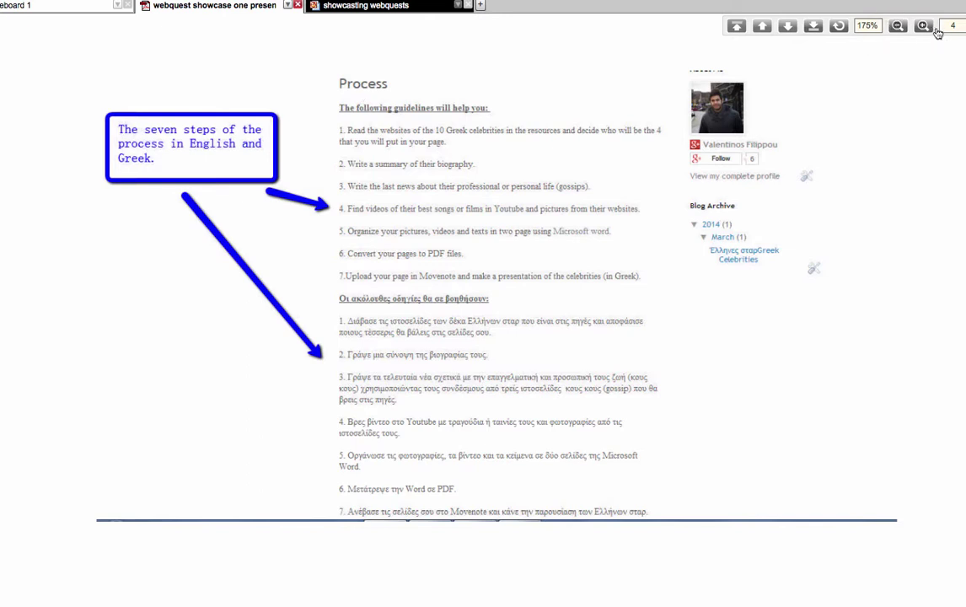
{"action": "left_click", "coordinate": [789, 29]}
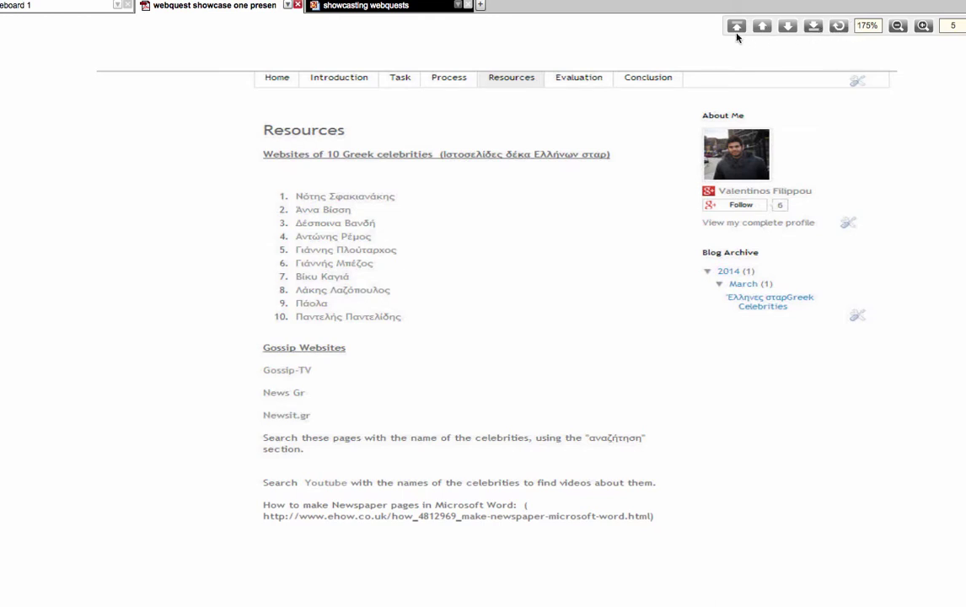
{"action": "left_click", "coordinate": [789, 31]}
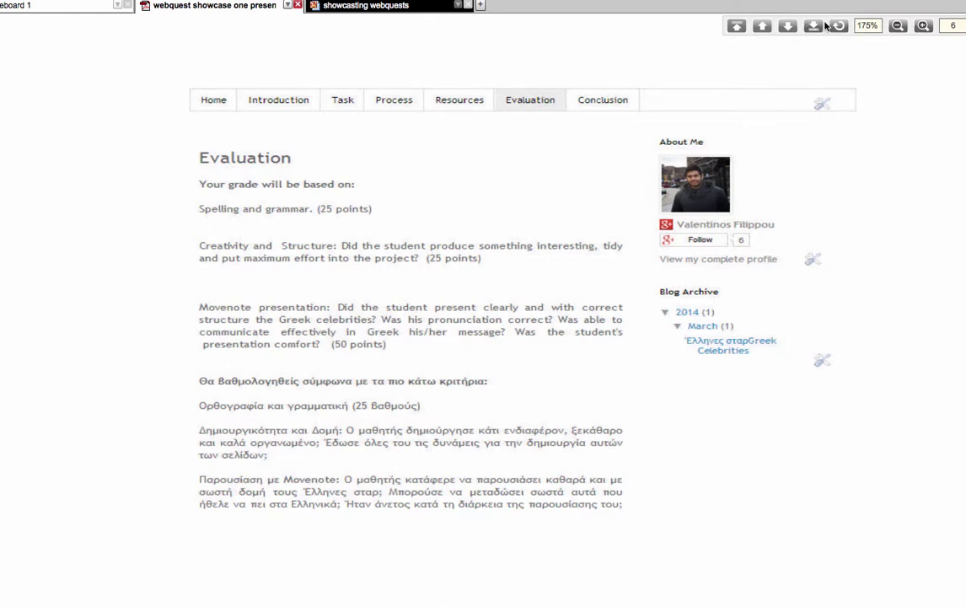
{"action": "left_click", "coordinate": [789, 29]}
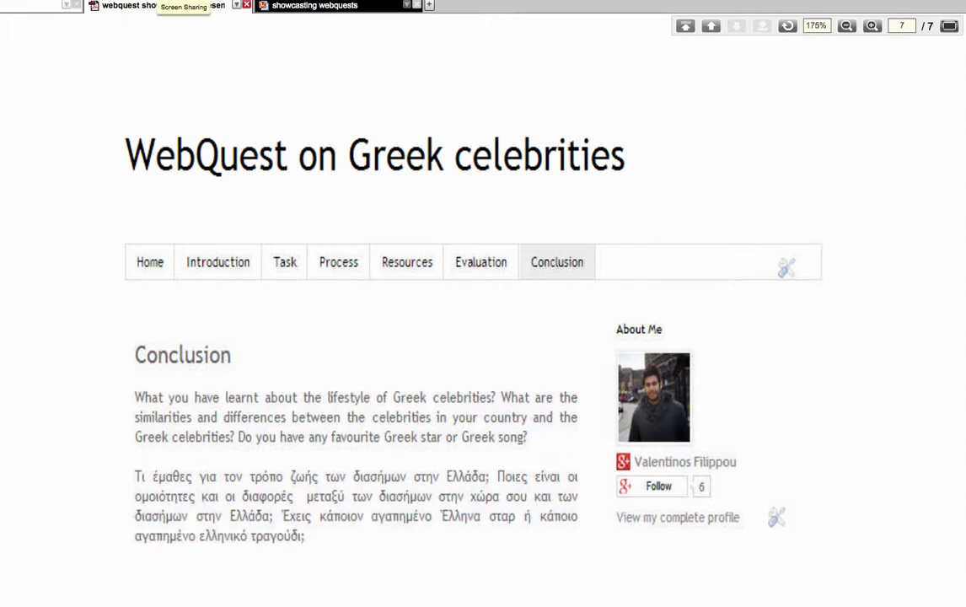
- Start sharing the desktop screen with the attendees and expand the list of Google apps
{"action": "left_click", "coordinate": [137, 3]}
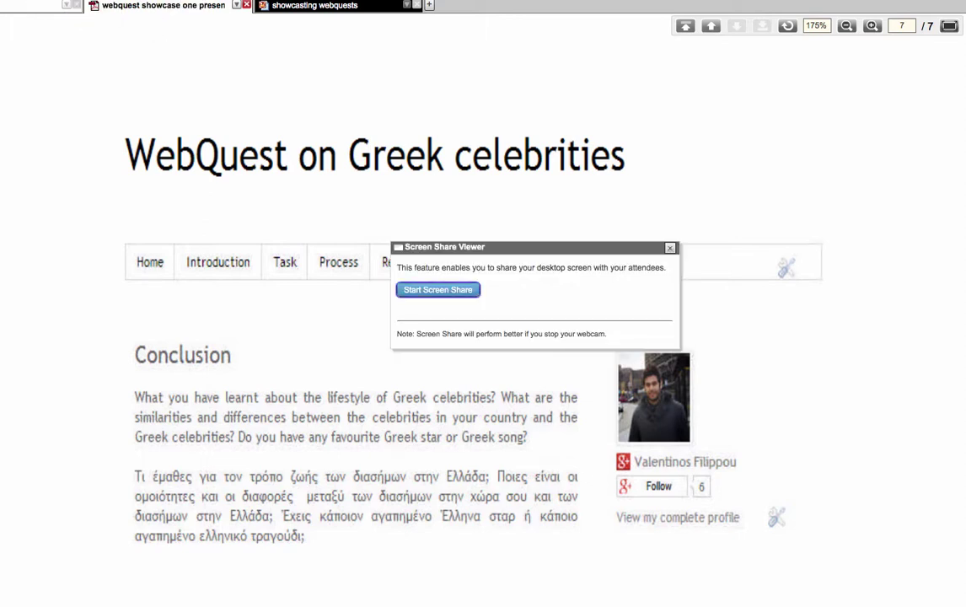
{"action": "left_click", "coordinate": [438, 288]}
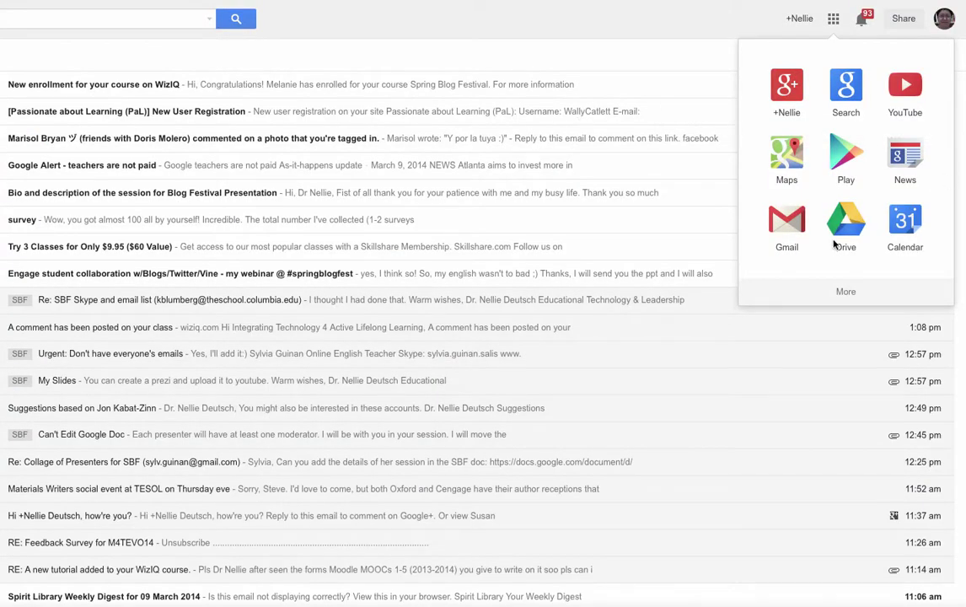
{"action": "left_click", "coordinate": [845, 293]}
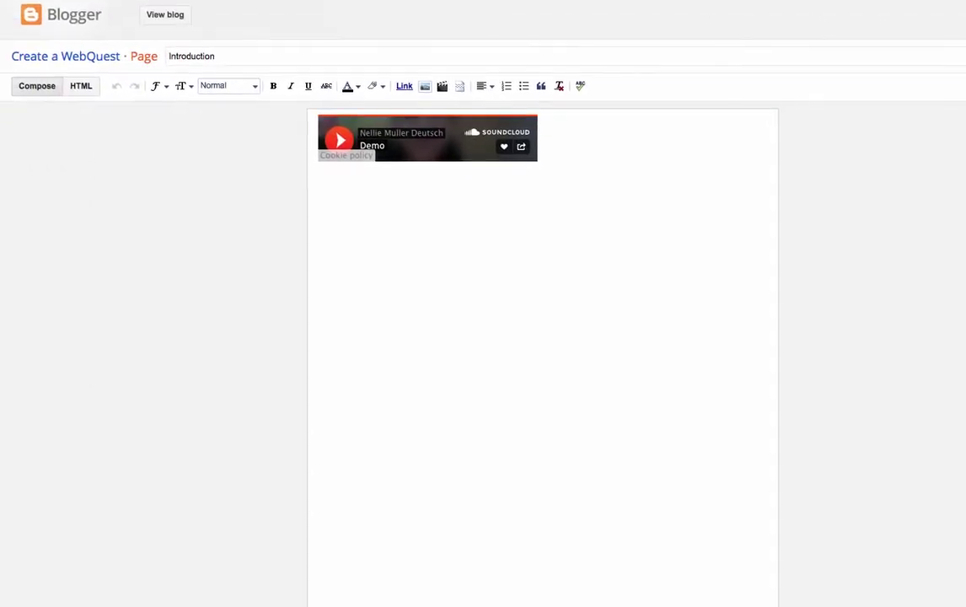
- Leave the Introduction page editor and examine the Pages lists of the Create a WebQuest and Mindfulness Meditation WebQuest blogs
{"action": "left_click", "coordinate": [63, 61]}
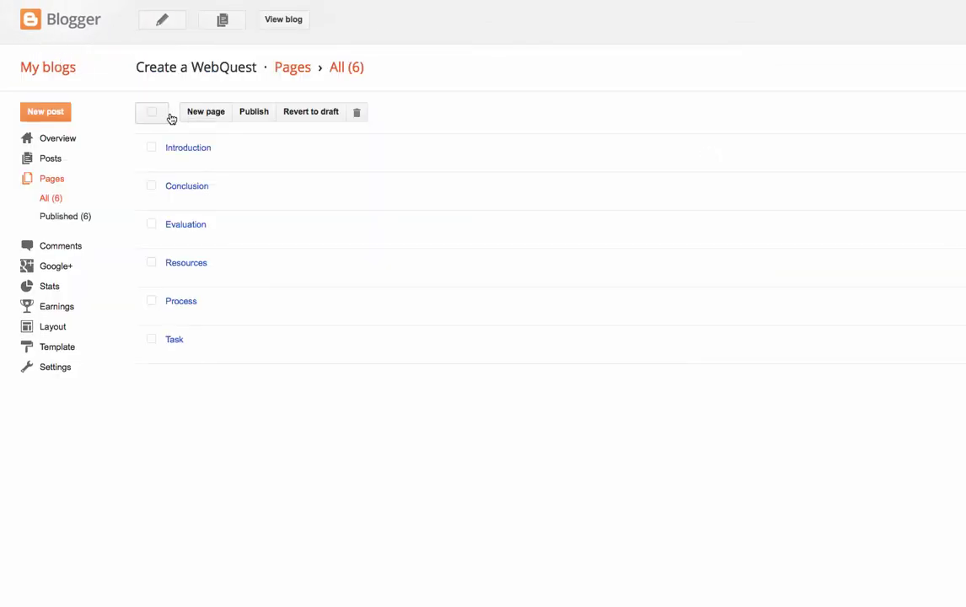
{"action": "mouse_move", "coordinate": [155, 277]}
{"action": "mouse_move", "coordinate": [196, 148]}
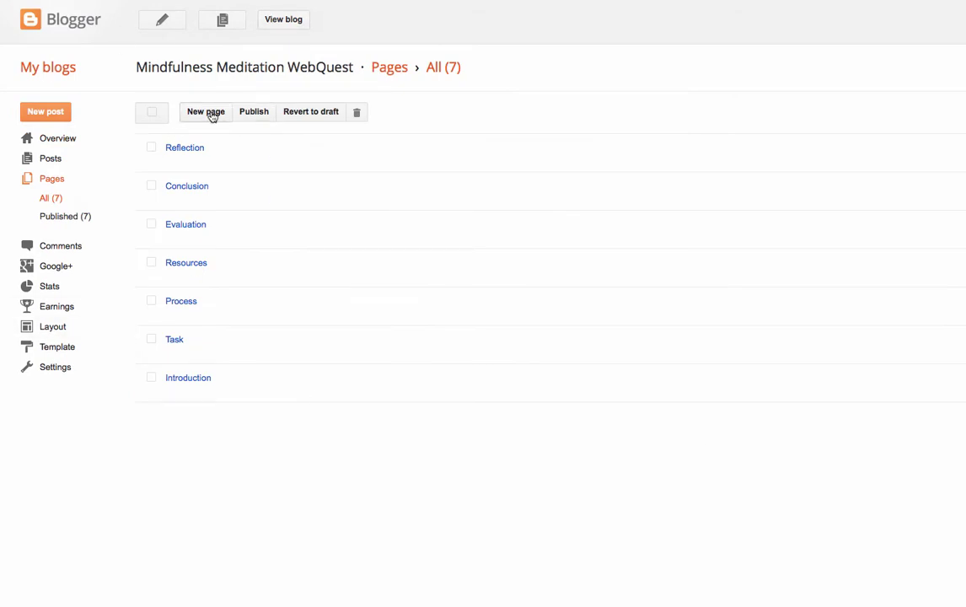
- Look through the Mindfulness Meditation WebQuest blog's Posts and Overview sections and return to its list of pages
{"action": "mouse_move", "coordinate": [158, 358]}
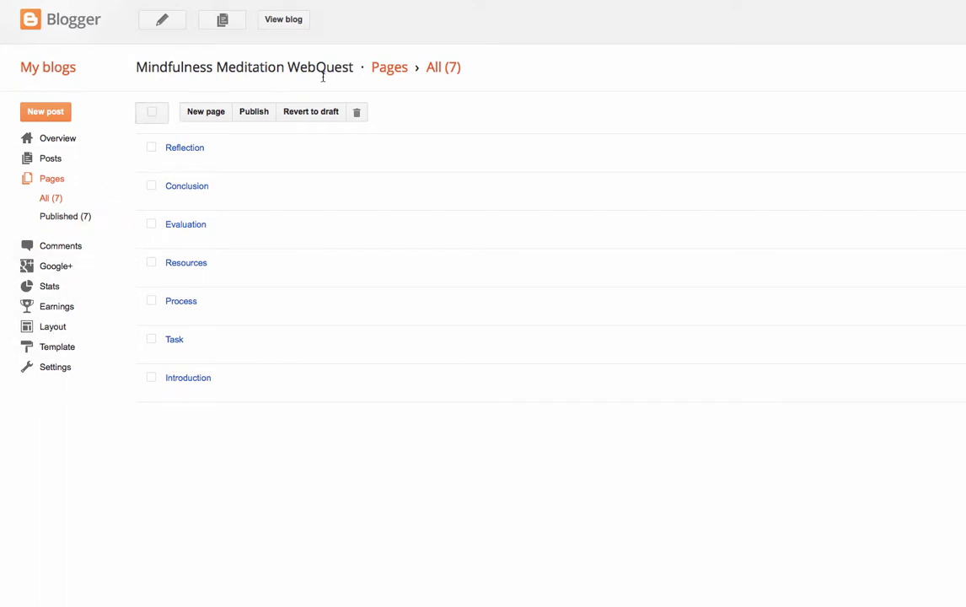
{"action": "left_click", "coordinate": [226, 24]}
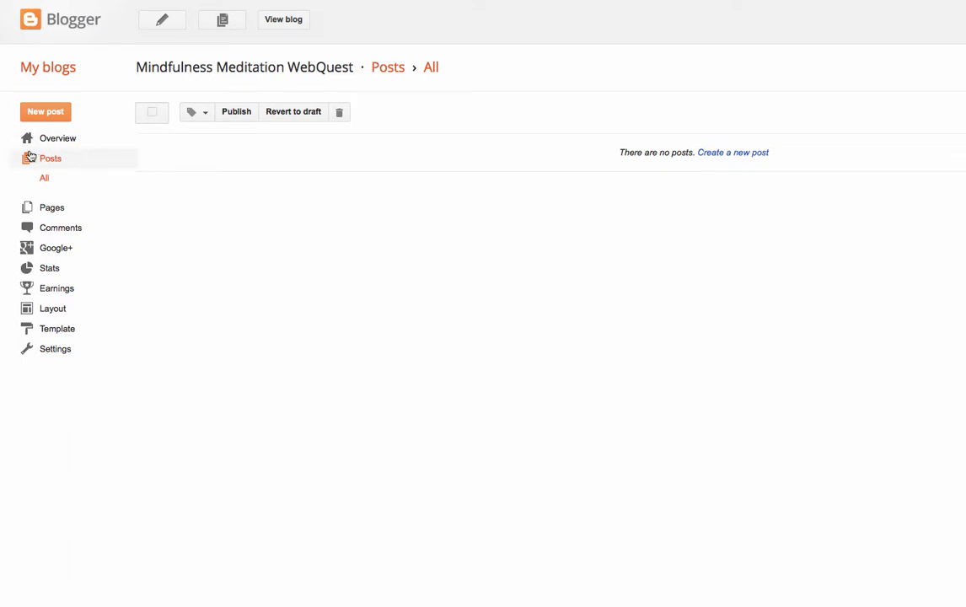
{"action": "left_click", "coordinate": [52, 140]}
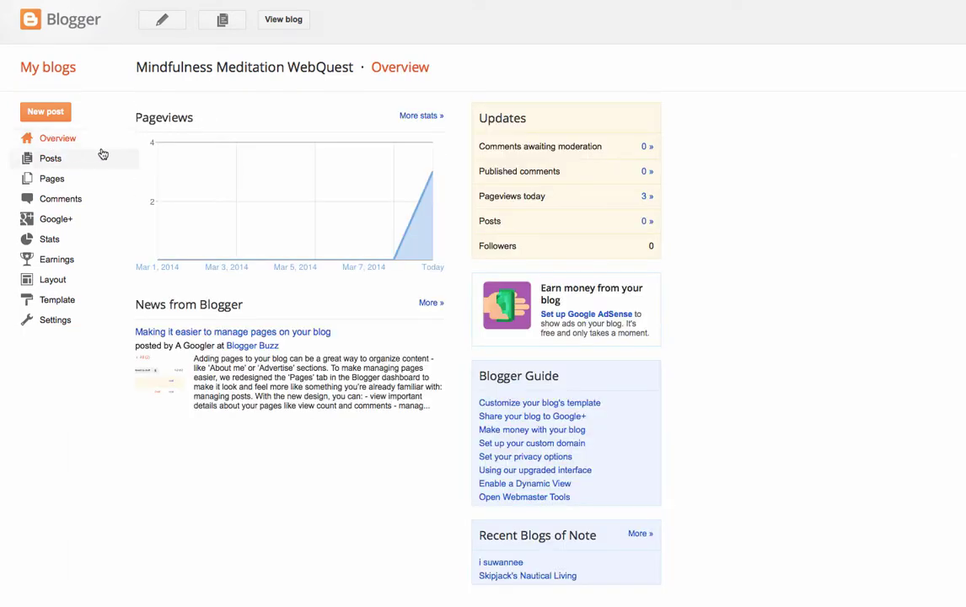
{"action": "left_click", "coordinate": [52, 179]}
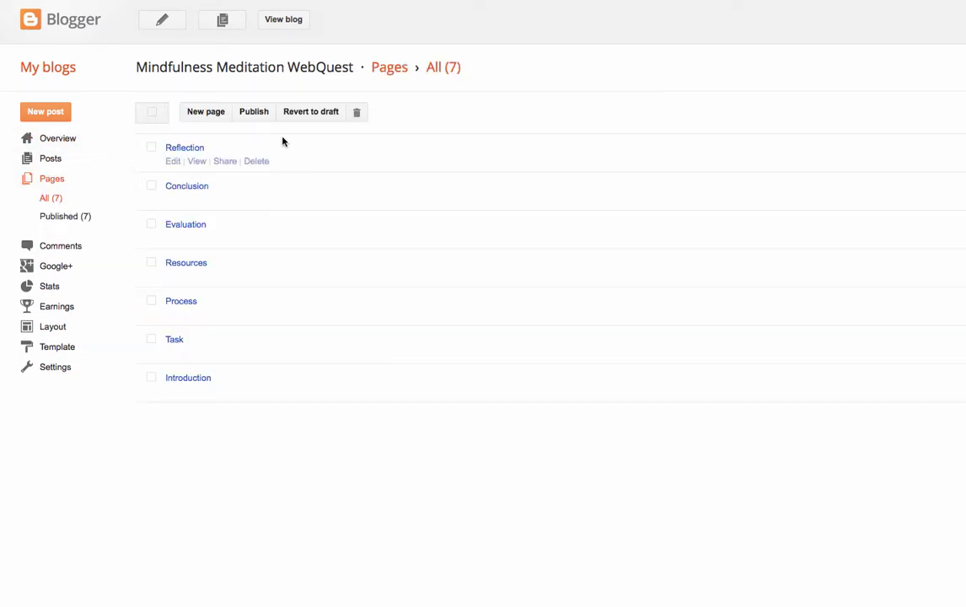
- View the published Reflection page on the blog and return to the list of pages
{"action": "mouse_move", "coordinate": [151, 136]}
{"action": "left_click", "coordinate": [197, 161]}
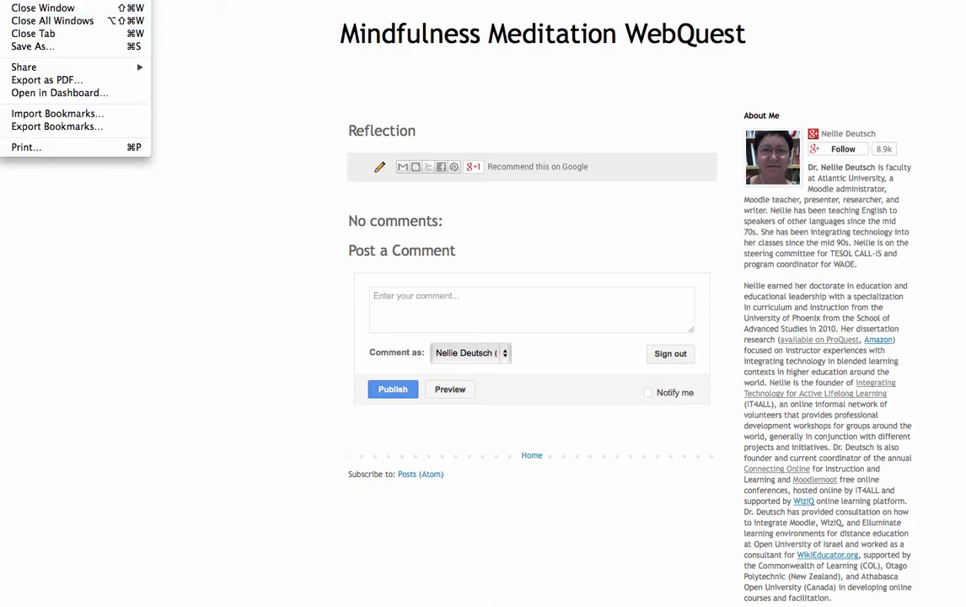
{"action": "key", "text": "Escape"}
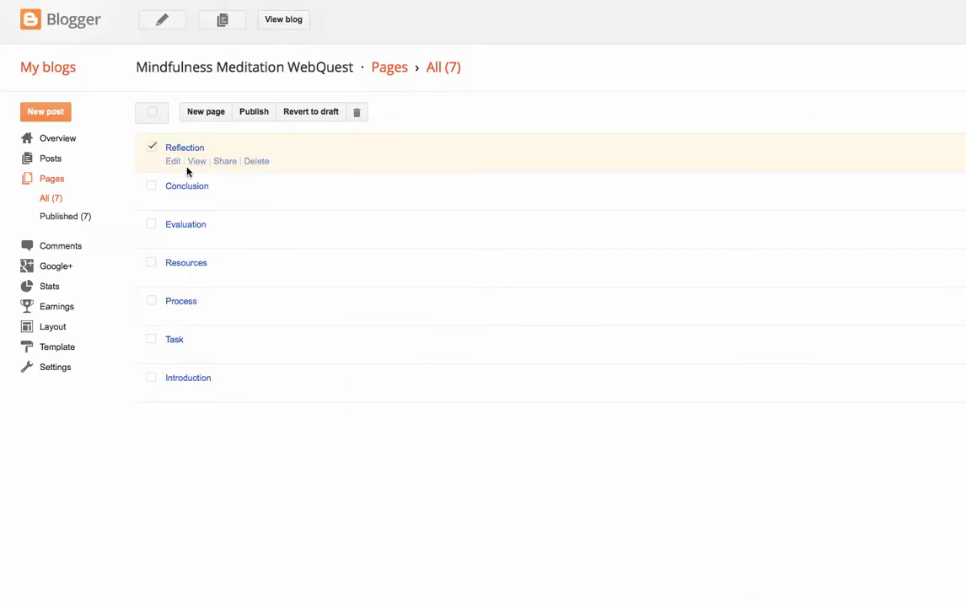
- Examine the row selection and the Google+ sharing options for the Introduction page, leaving without sharing it
{"action": "left_click", "coordinate": [152, 185]}
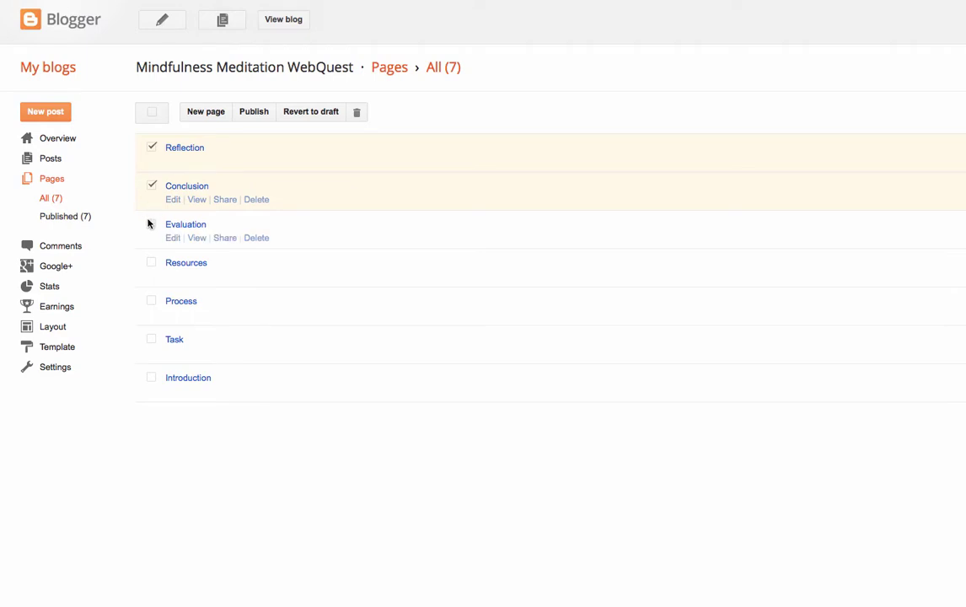
{"action": "left_click", "coordinate": [151, 147]}
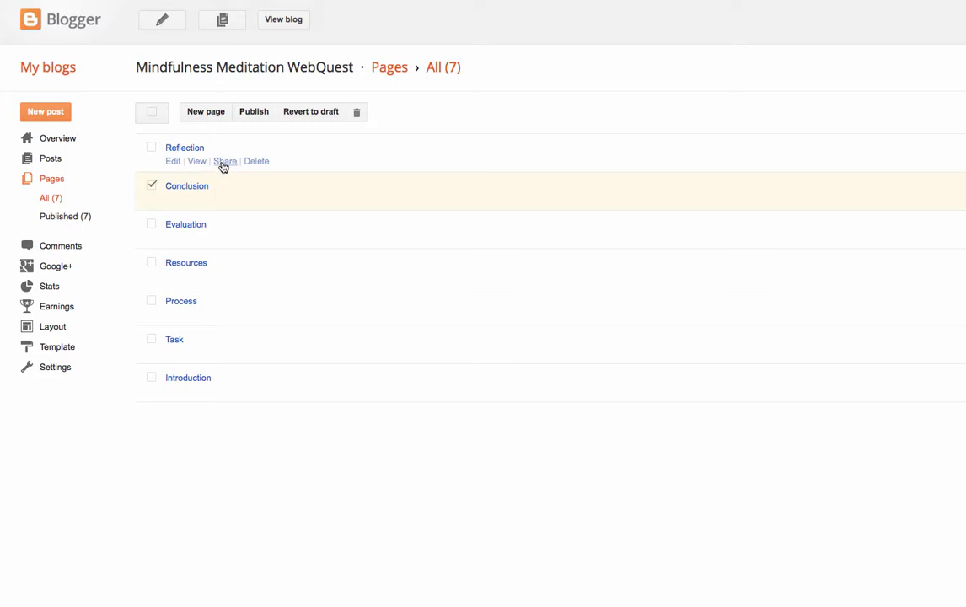
{"action": "left_click", "coordinate": [151, 377]}
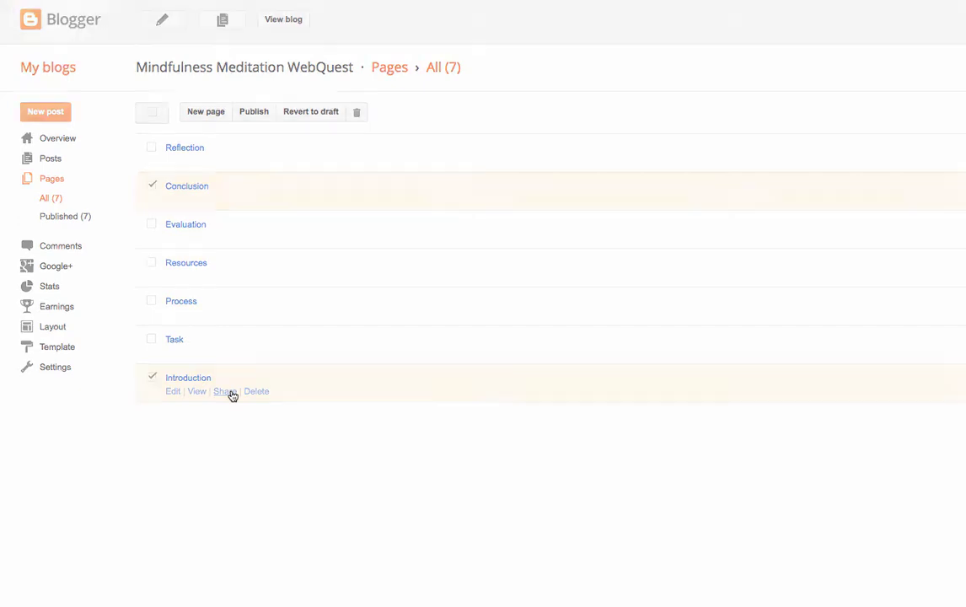
{"action": "left_click", "coordinate": [232, 393]}
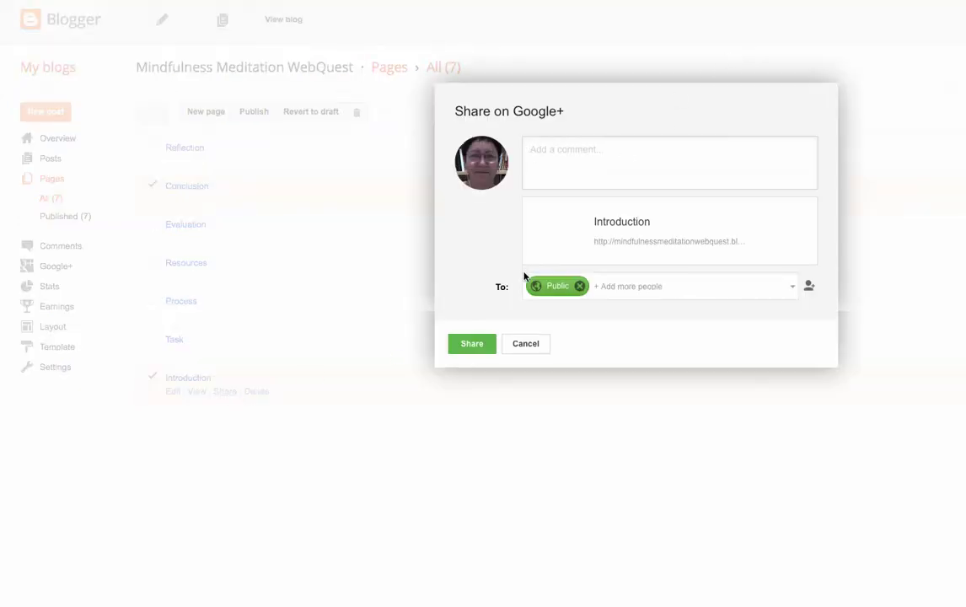
{"action": "left_click", "coordinate": [523, 393]}
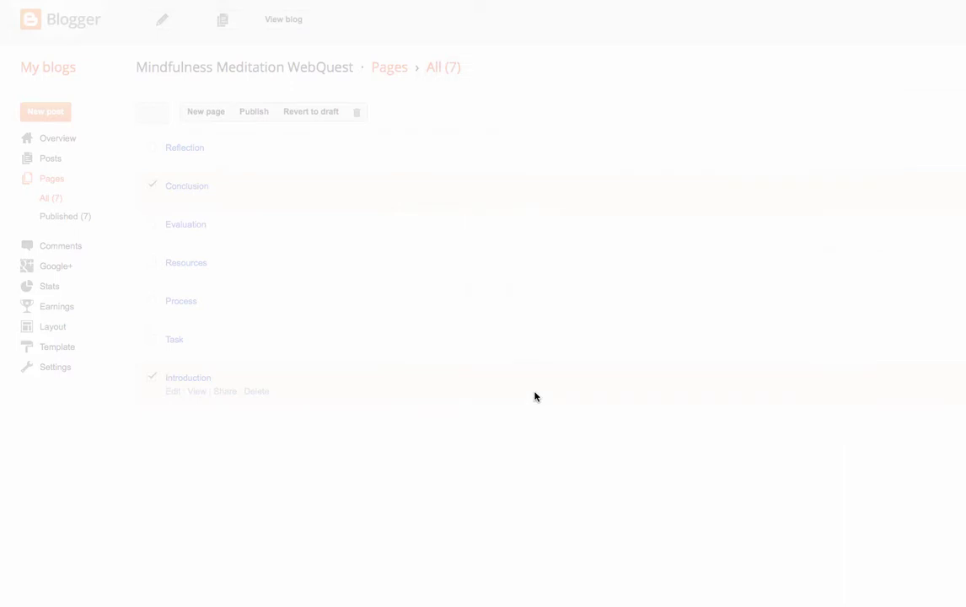
- View the Introduction page, open it for editing and start its text with "You're going to learn to mediate using mindfulness so that you can teach"
{"action": "left_click", "coordinate": [196, 393]}
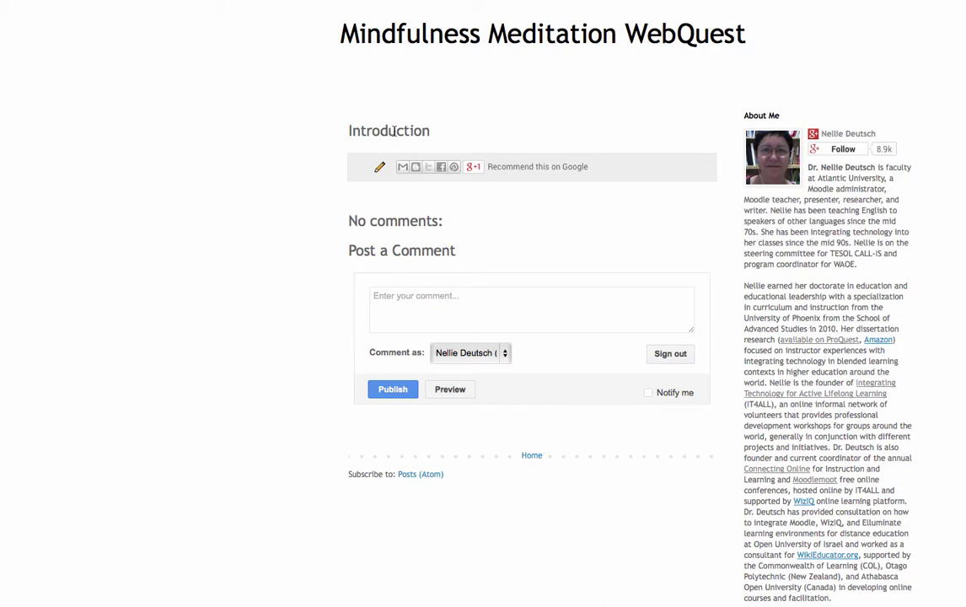
{"action": "left_click", "coordinate": [379, 171]}
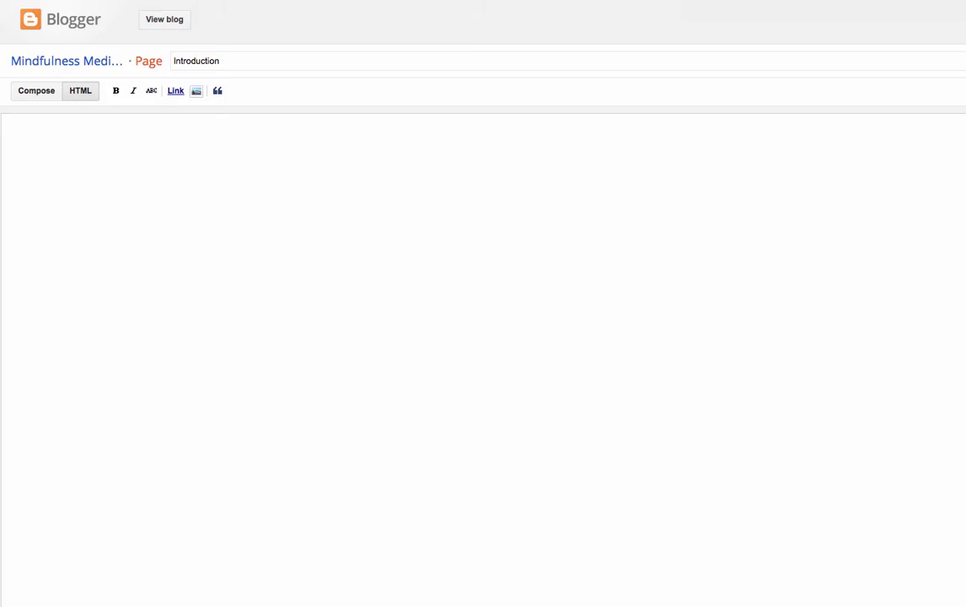
{"action": "type", "text": "You're going tyo"}
{"action": "key", "text": "BackSpace"}
{"action": "key", "text": "BackSpace"}
{"action": "key", "text": "BackSpace"}
{"action": "type", "text": "o learn abotu"}
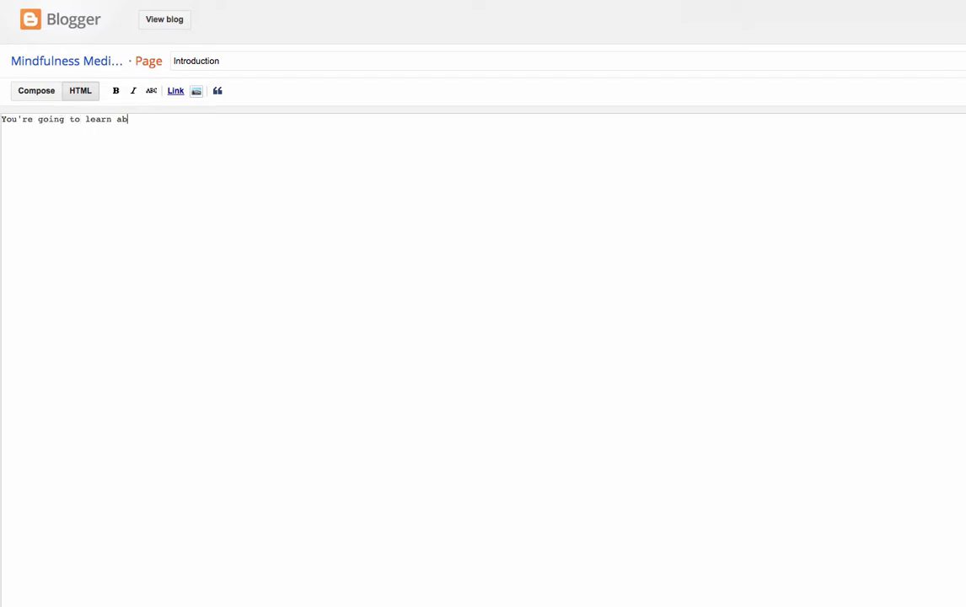
{"action": "key", "text": "BackSpace"}
{"action": "key", "text": "BackSpace"}
{"action": "key", "text": "BackSpace"}
{"action": "key", "text": "BackSpace"}
{"action": "key", "text": "BackSpace"}
{"action": "type", "text": "to m"}
{"action": "type", "text": "ediate using mindfulne"}
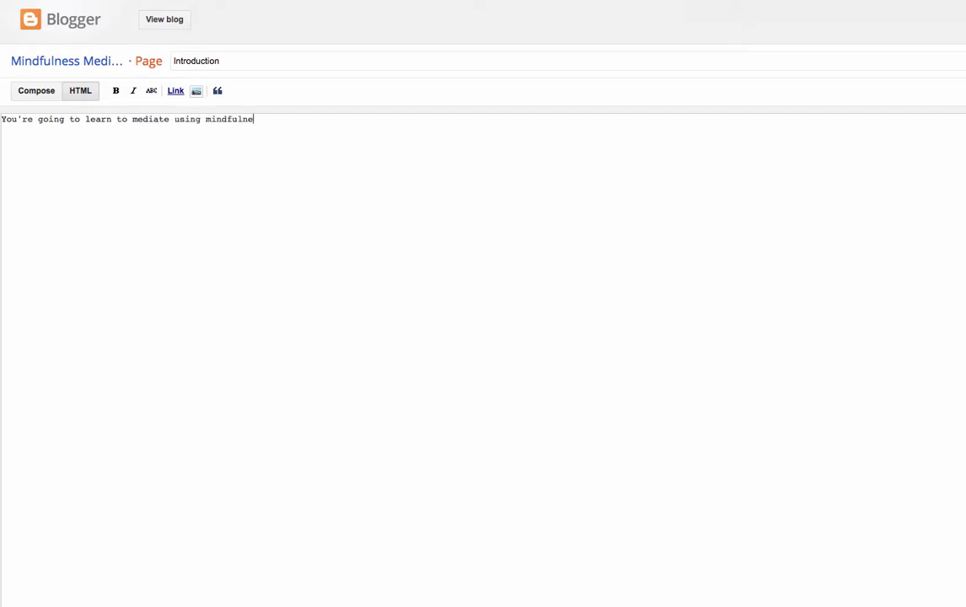
{"action": "type", "text": "ss so that you can teach "}
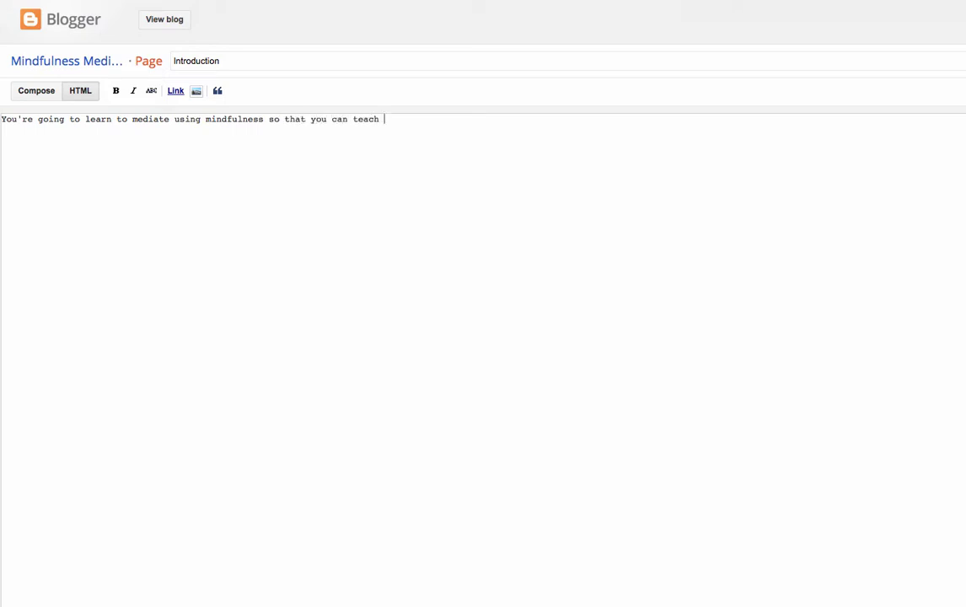
- Complete the Introduction text with "others how to lower their stress levels." and save the page
{"action": "type", "text": "others how to lower their stress"}
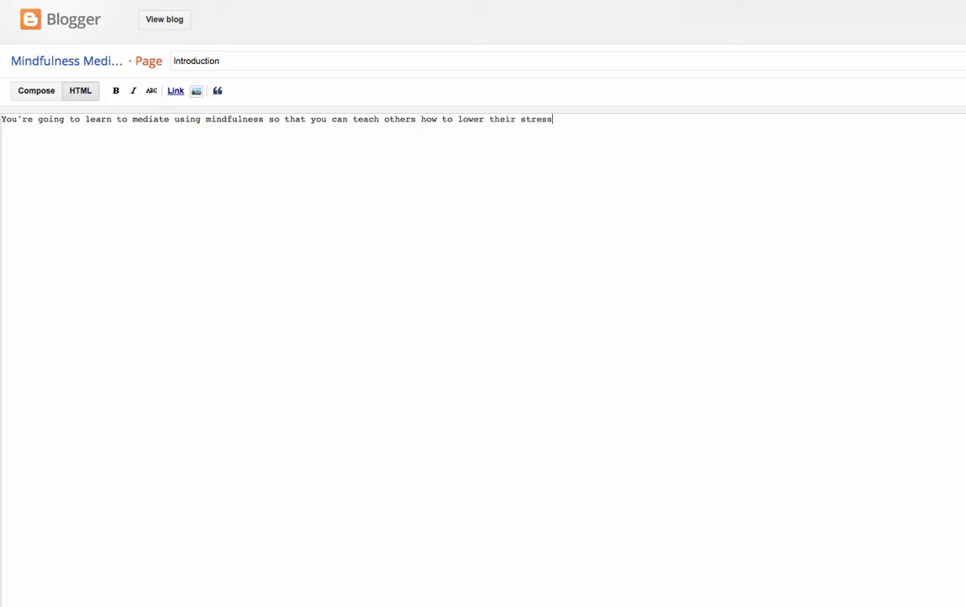
{"action": "type", "text": " lear"}
{"action": "key", "text": "BackSpace"}
{"action": "key", "text": "BackSpace"}
{"action": "key", "text": "BackSpace"}
{"action": "type", "text": "evels."}
- Open a blank new post, leave it empty and view the blog's public home page
{"action": "left_click", "coordinate": [174, 26]}
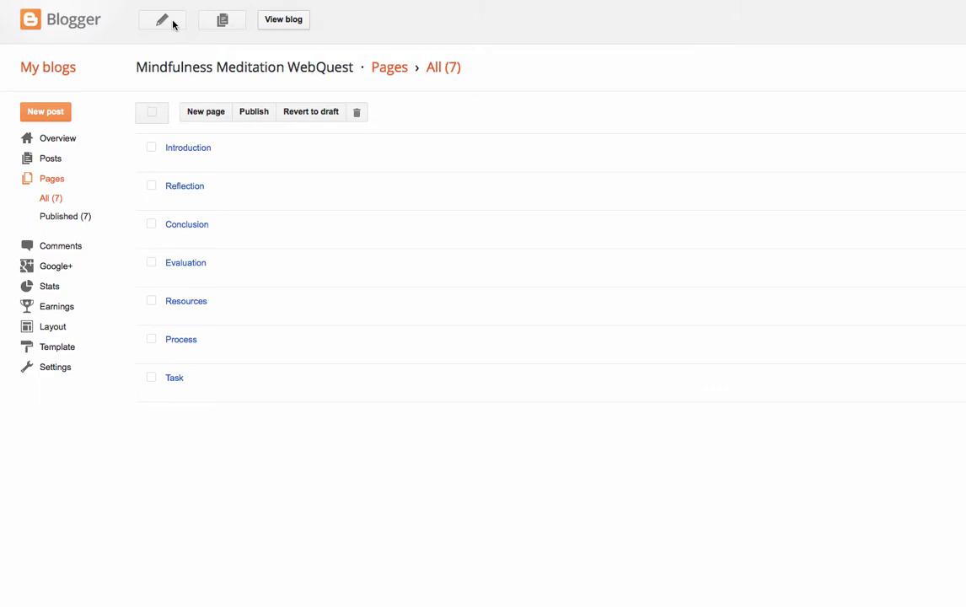
{"action": "left_click", "coordinate": [173, 25]}
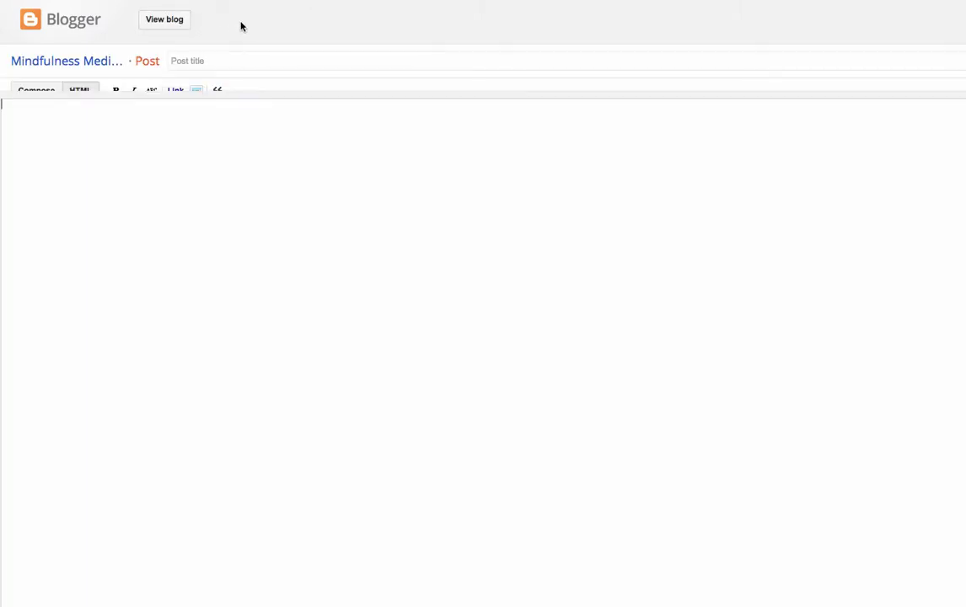
{"action": "left_click", "coordinate": [167, 27]}
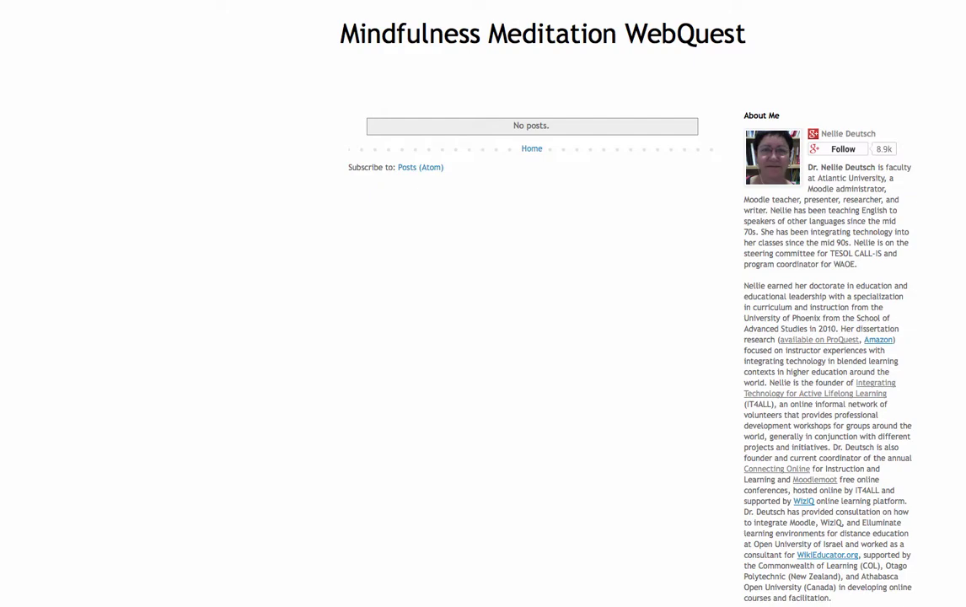
- Switch to the online classroom, stop the current screen share and start sharing the desktop again
{"action": "key", "text": "ctrl+Tab"}
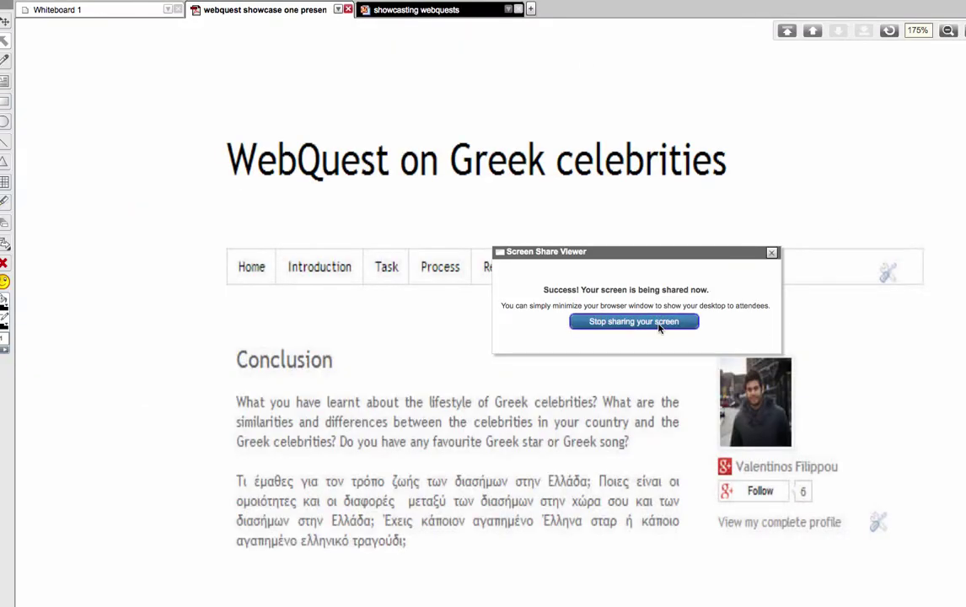
{"action": "left_click", "coordinate": [659, 324]}
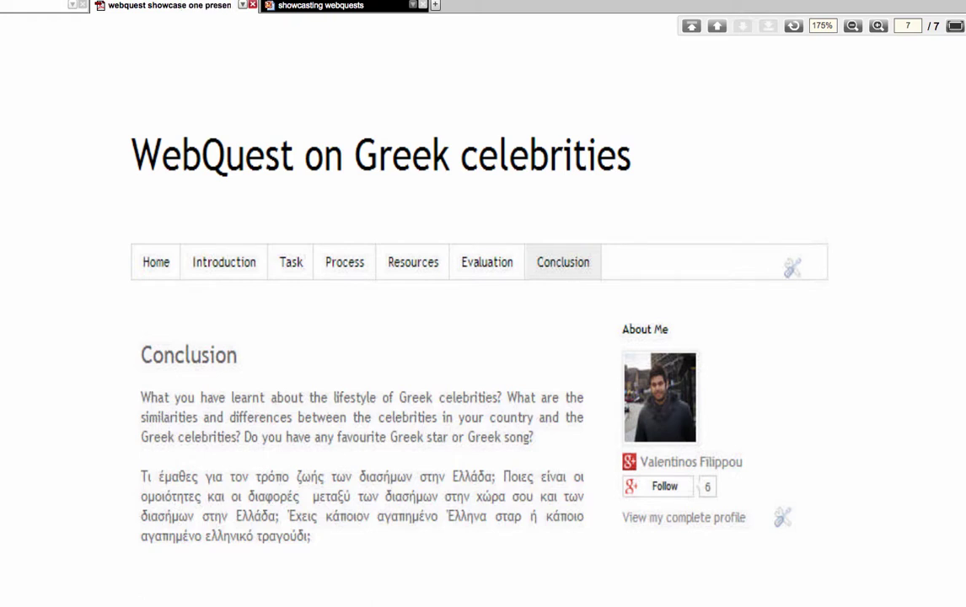
{"action": "left_click", "coordinate": [165, 5]}
{"action": "left_click", "coordinate": [440, 289]}
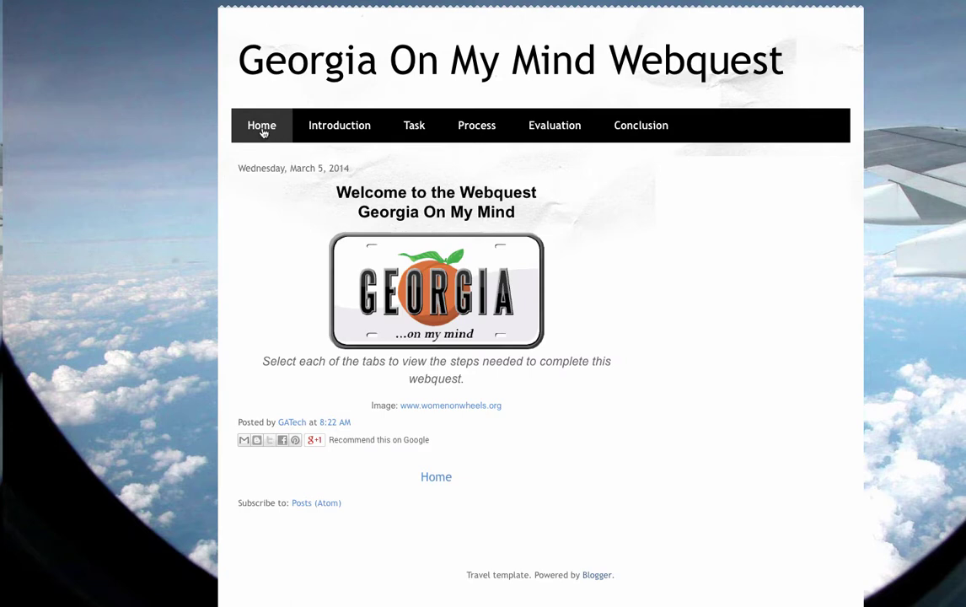
- Show the Introduction page of the Georgia On My Mind Webquest with its Voki avatar and raise the sound volume
{"action": "left_click", "coordinate": [338, 130]}
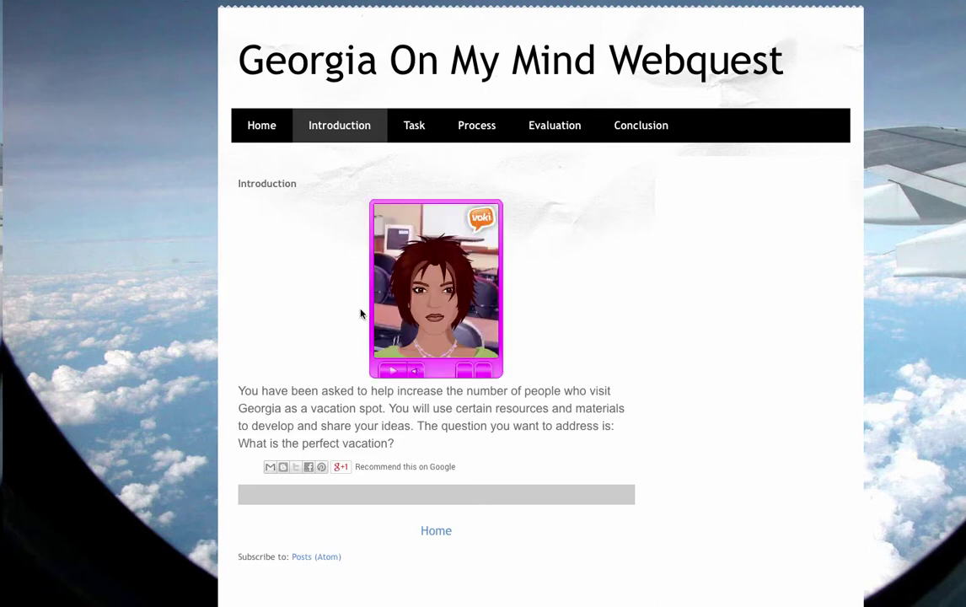
{"action": "key", "text": "XF86AudioRaiseVolume"}
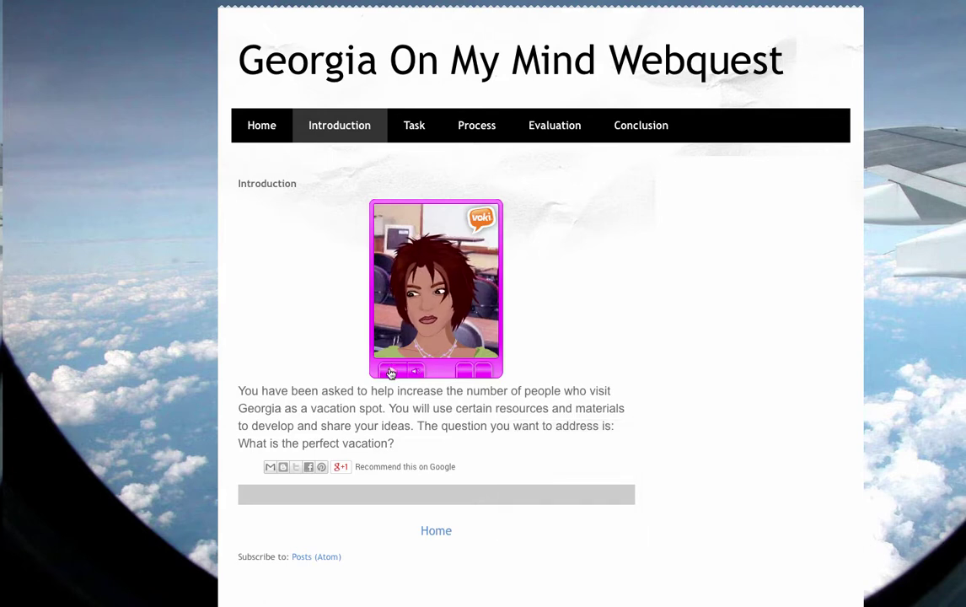
{"action": "mouse_move", "coordinate": [413, 371]}
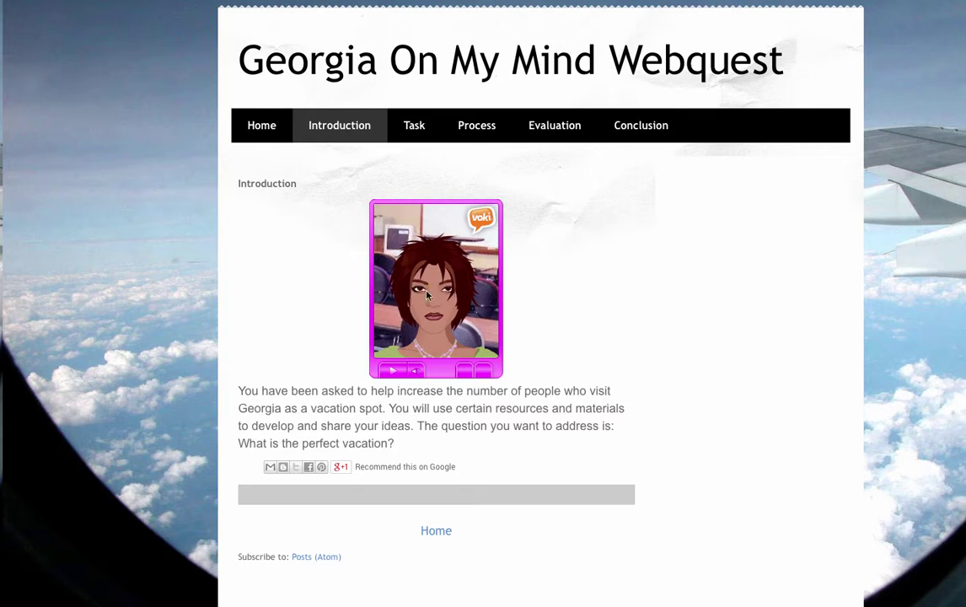
- Present the Task and Process pages of the Georgia webquest, highlighting the questions students answer about their resource
{"action": "left_click", "coordinate": [413, 128]}
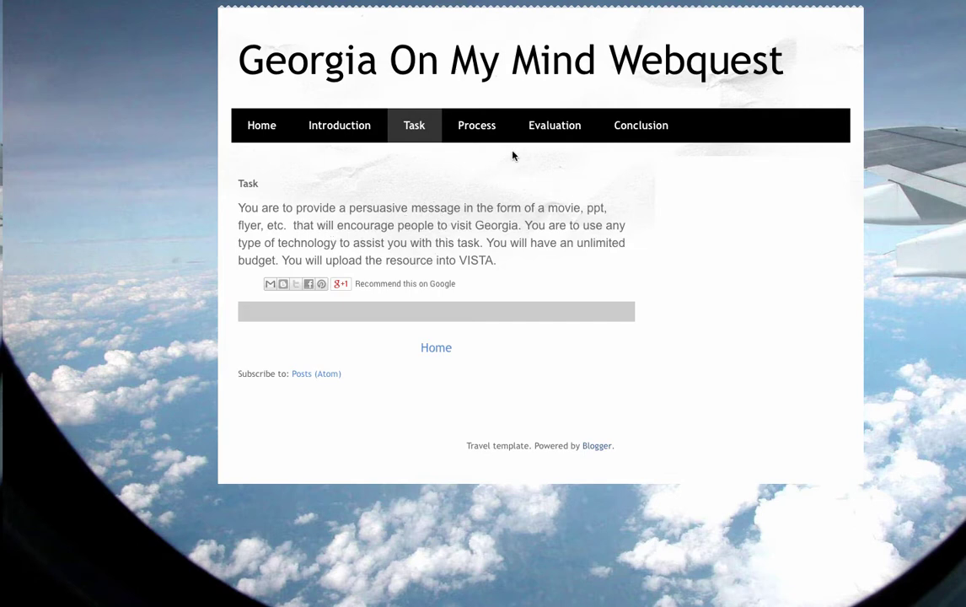
{"action": "left_click", "coordinate": [471, 128]}
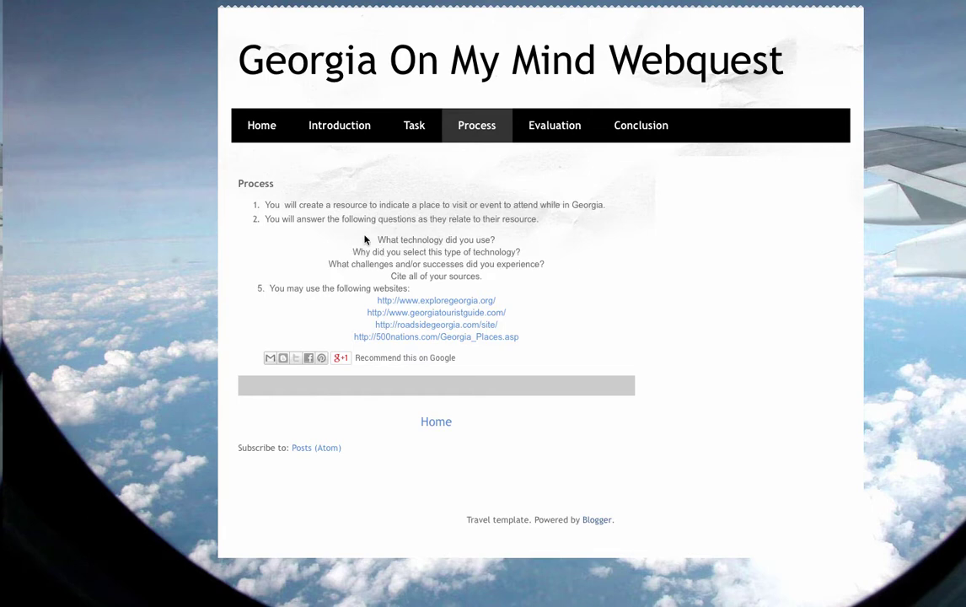
{"action": "left_click_drag", "start_coordinate": [380, 240], "coordinate": [530, 264]}
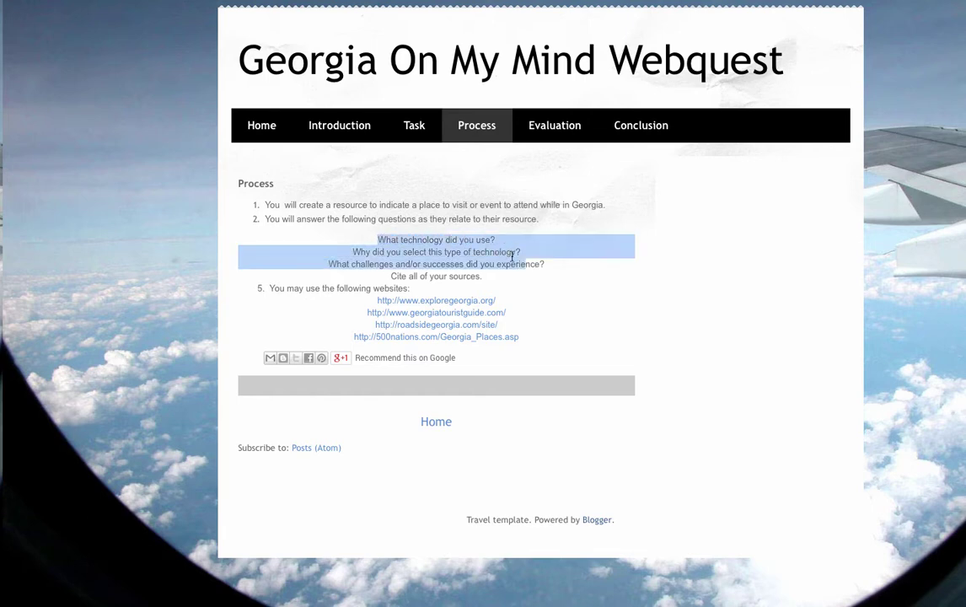
{"action": "left_click", "coordinate": [500, 278]}
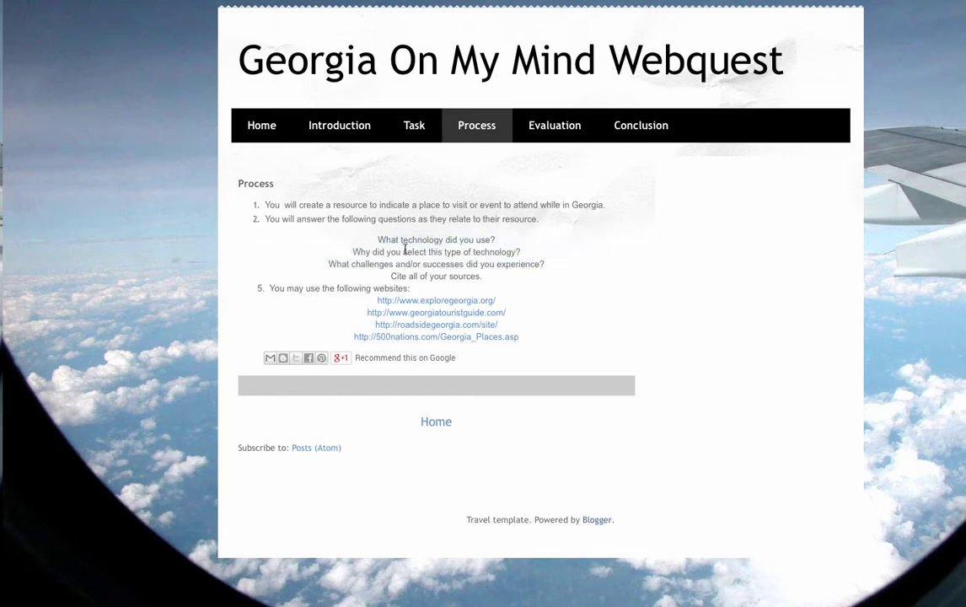
{"action": "left_click_drag", "start_coordinate": [379, 240], "coordinate": [501, 270]}
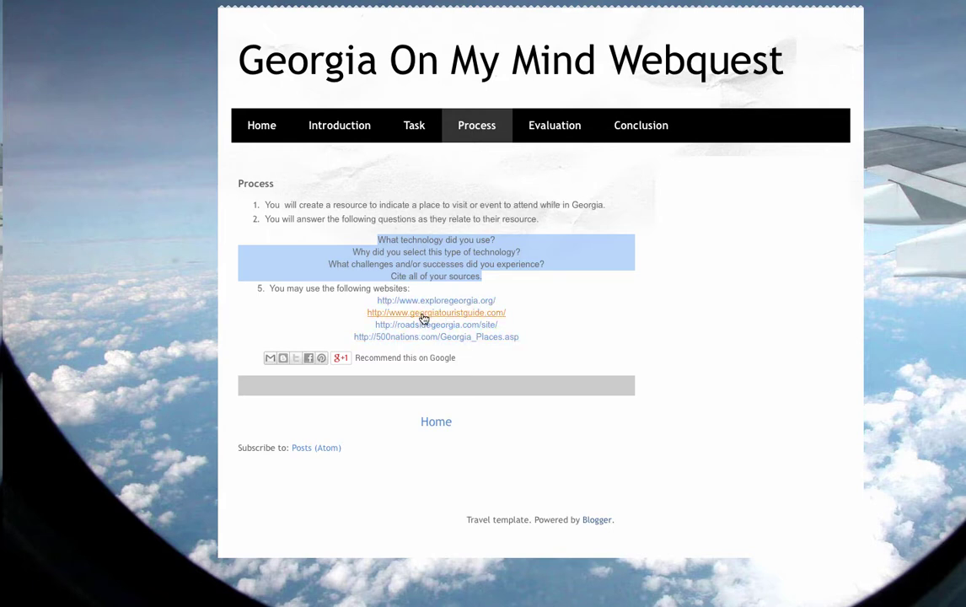
- Present the Evaluation and Conclusion pages of the Georgia webquest, highlighting "history of Georgia" in the conclusion
{"action": "left_click", "coordinate": [562, 127]}
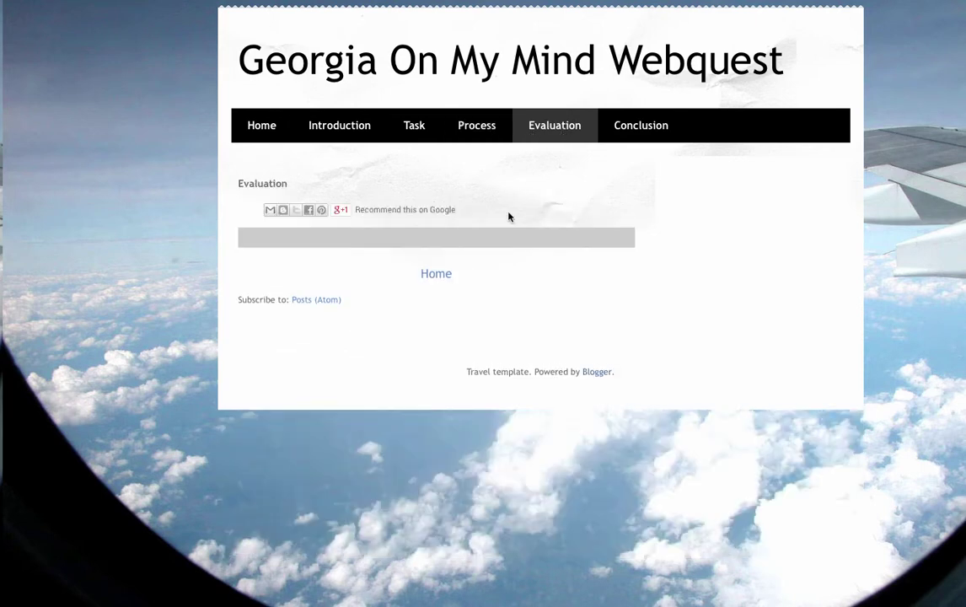
{"action": "left_click", "coordinate": [655, 126]}
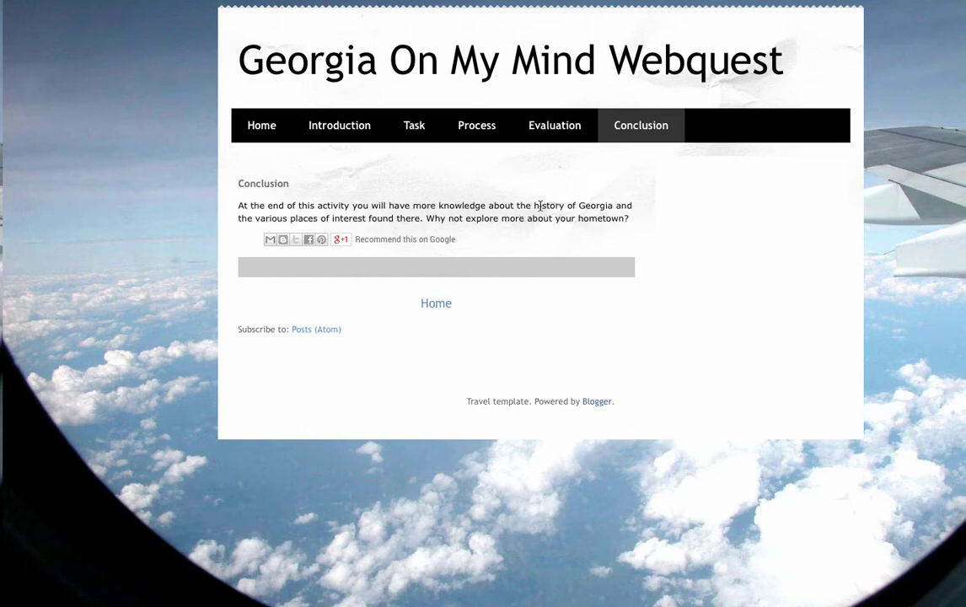
{"action": "left_click_drag", "start_coordinate": [540, 206], "coordinate": [613, 205]}
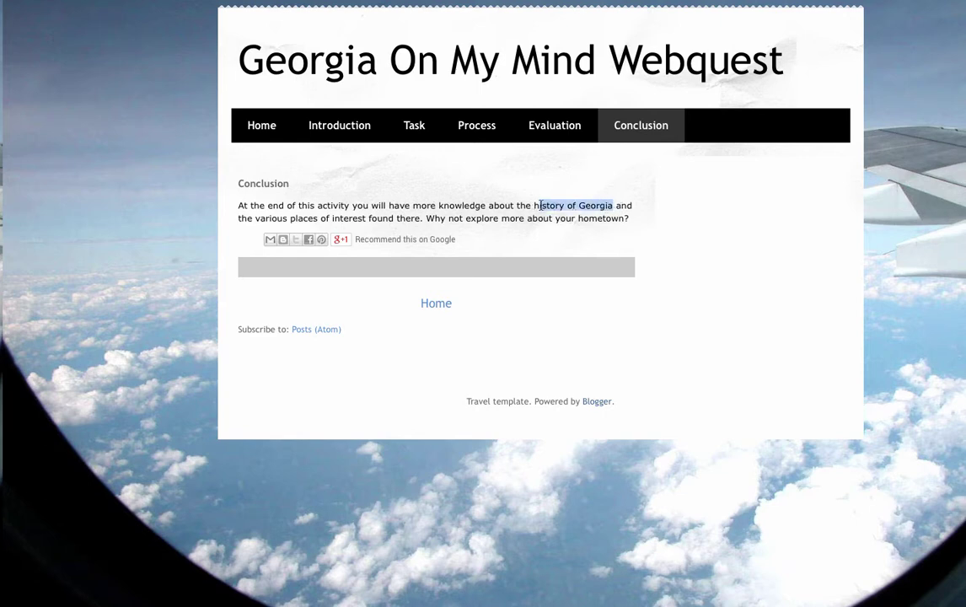
{"action": "left_click_drag", "start_coordinate": [533, 206], "coordinate": [610, 205]}
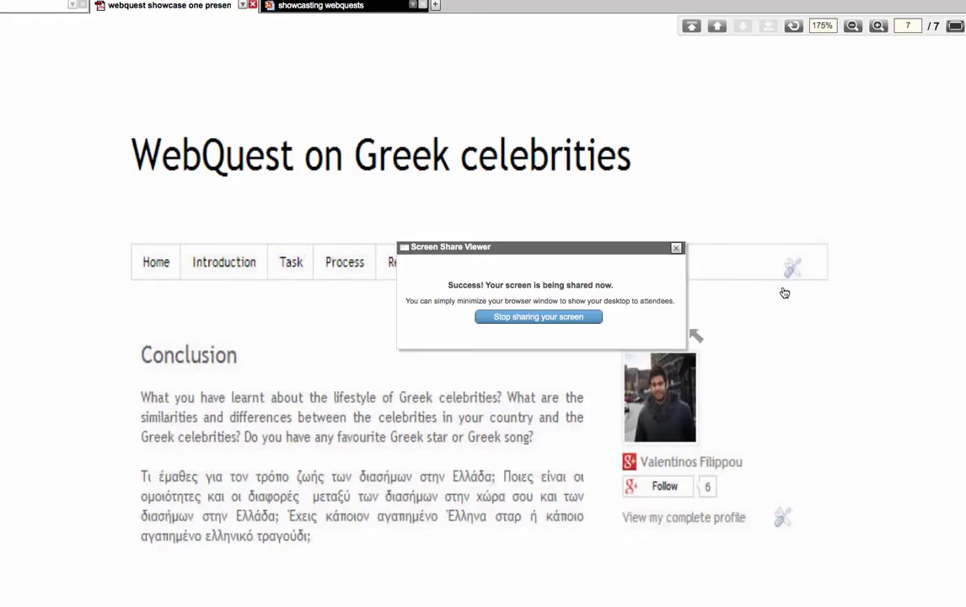
- Stop sharing the screen and search the web for the presenter's name followed by "webquest"
{"action": "left_click", "coordinate": [556, 318]}
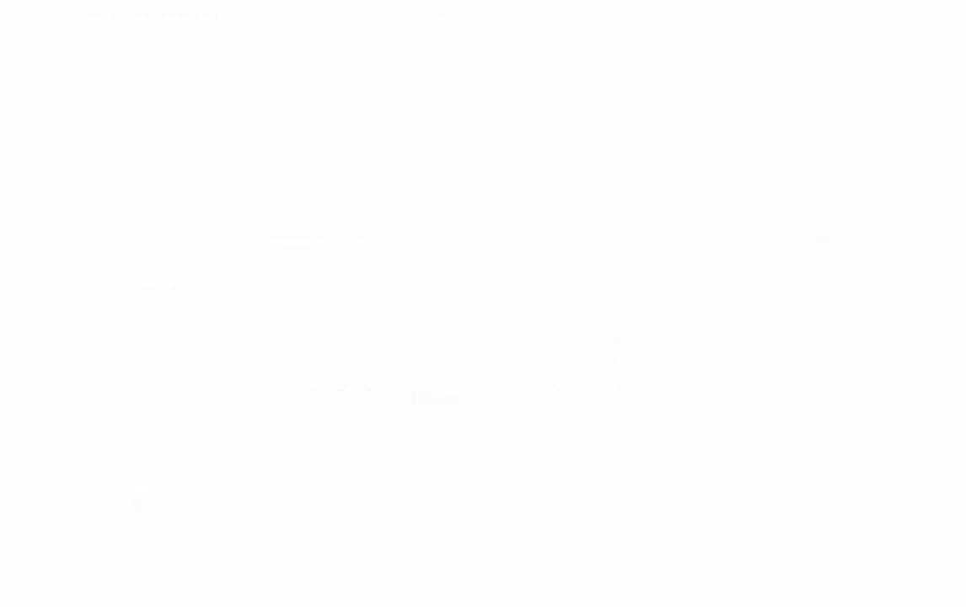
{"action": "type", "text": "nellie"}
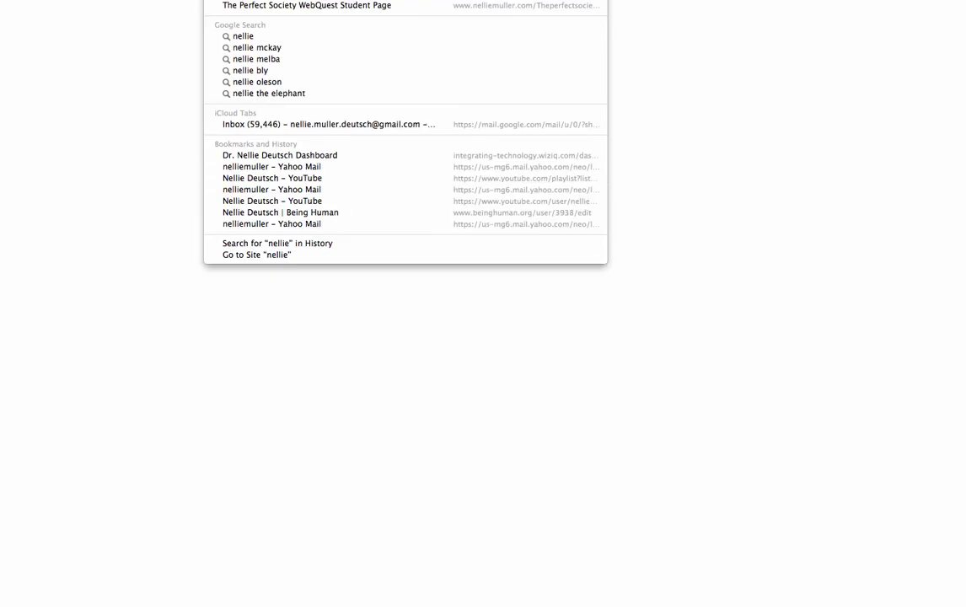
{"action": "type", "text": "muller webquest"}
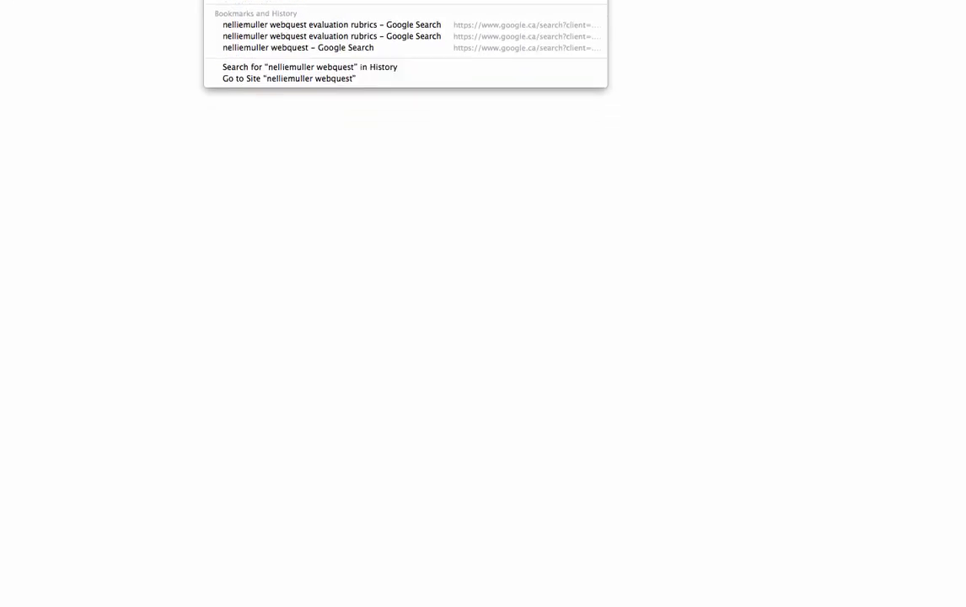
{"action": "key", "text": "Return"}
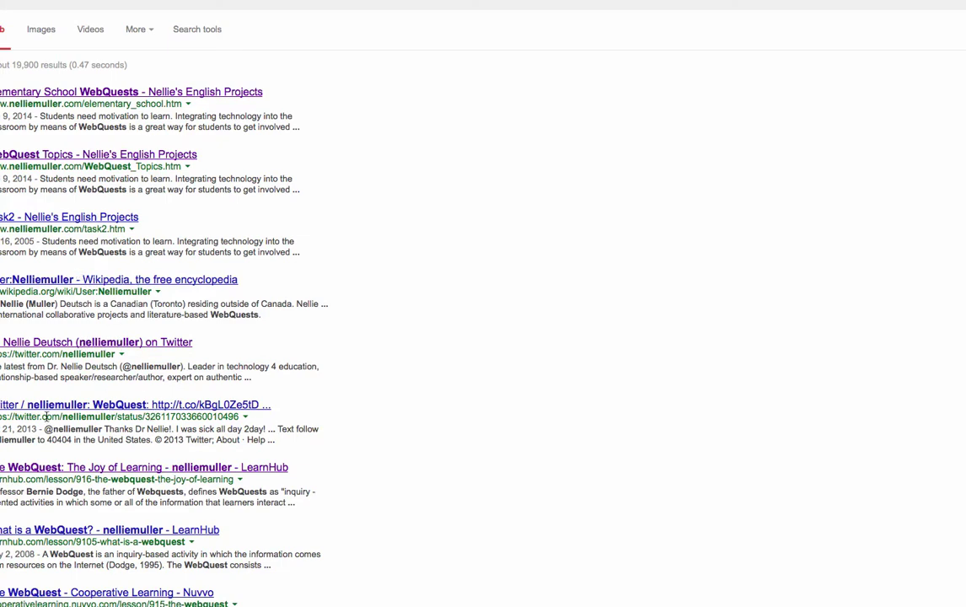
- Open the Elementary School WebQuests search result and go to its WebQuests based on Literature category
{"action": "scroll", "coordinate": [52, 430], "scroll_direction": "down", "scroll_amount": 1}
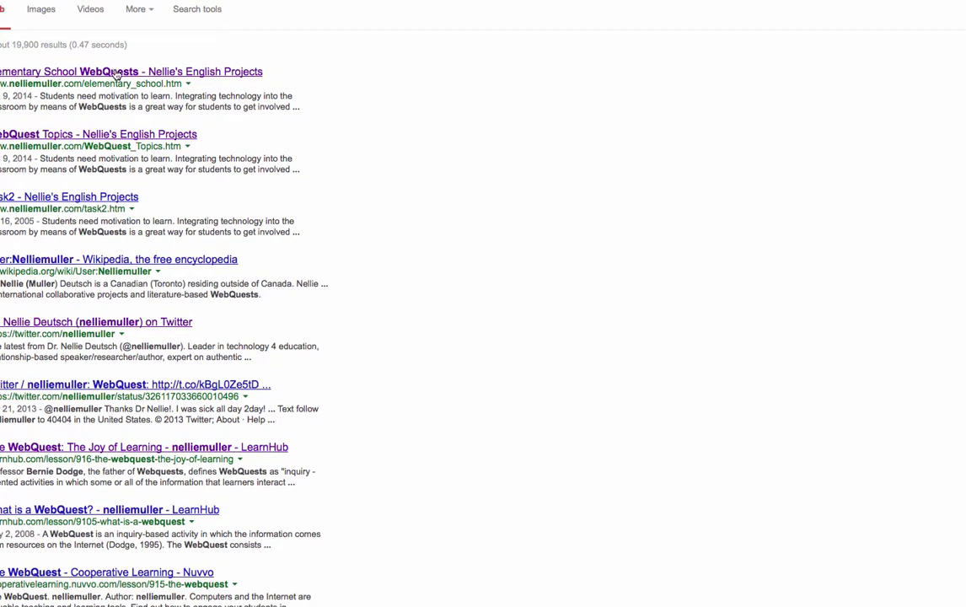
{"action": "left_click", "coordinate": [111, 73]}
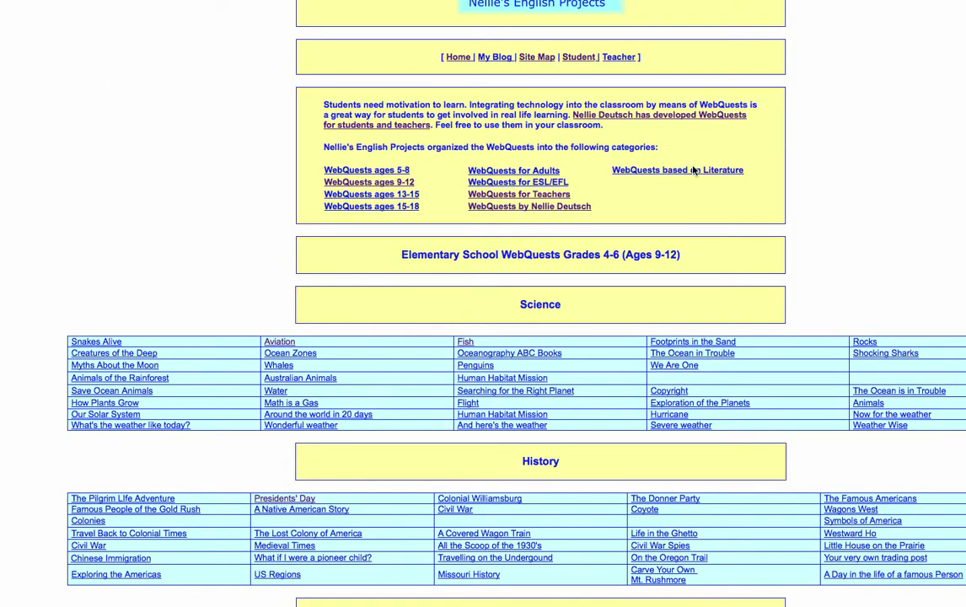
{"action": "left_click", "coordinate": [631, 169]}
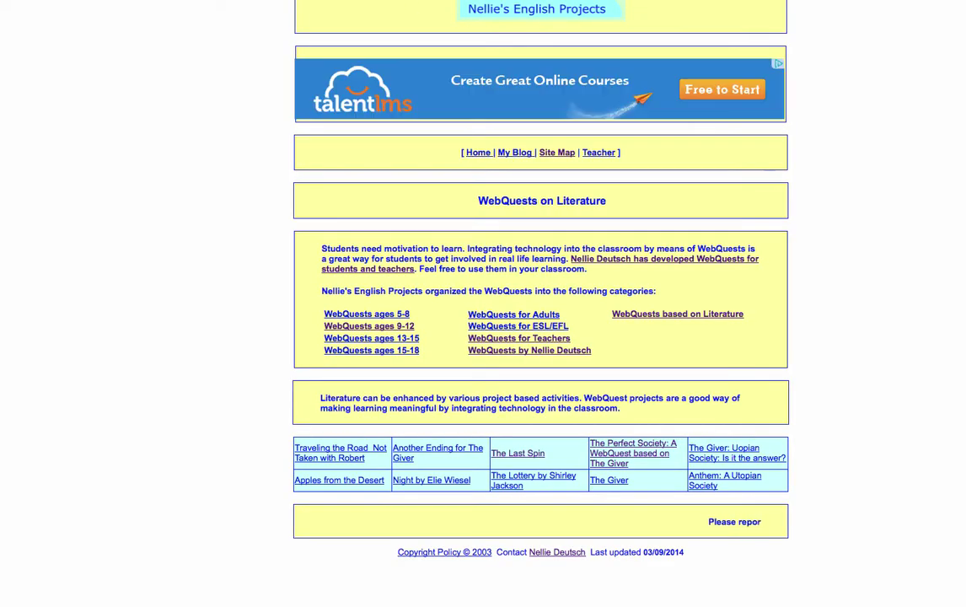
- Copy the web address of the WebQuests on Literature page
{"action": "left_click", "coordinate": [21, 0]}
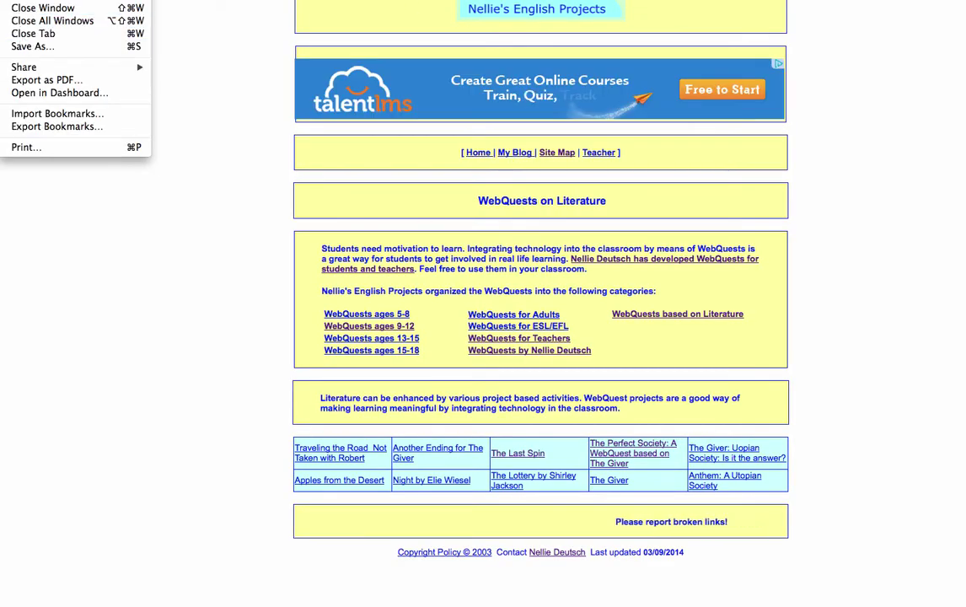
{"action": "left_click", "coordinate": [662, 45]}
{"action": "scroll", "coordinate": [662, 46], "scroll_direction": "up", "scroll_amount": 1}
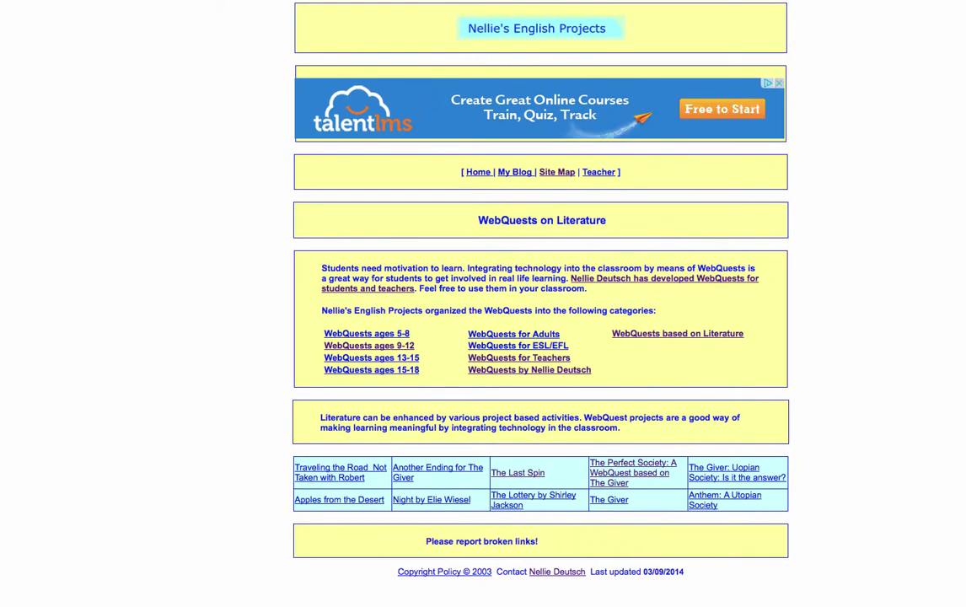
{"action": "right_click", "coordinate": [426, 23]}
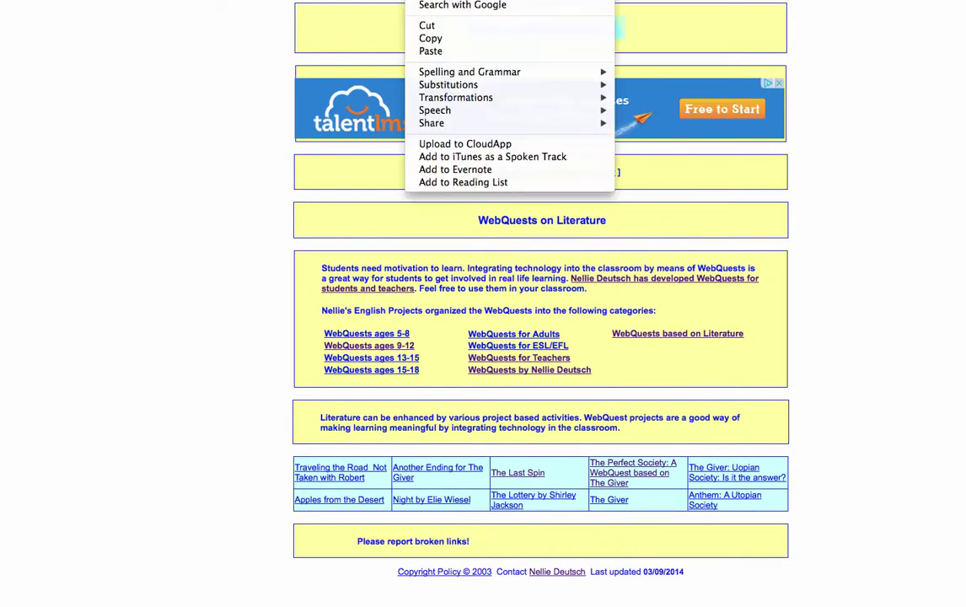
{"action": "left_click", "coordinate": [430, 38]}
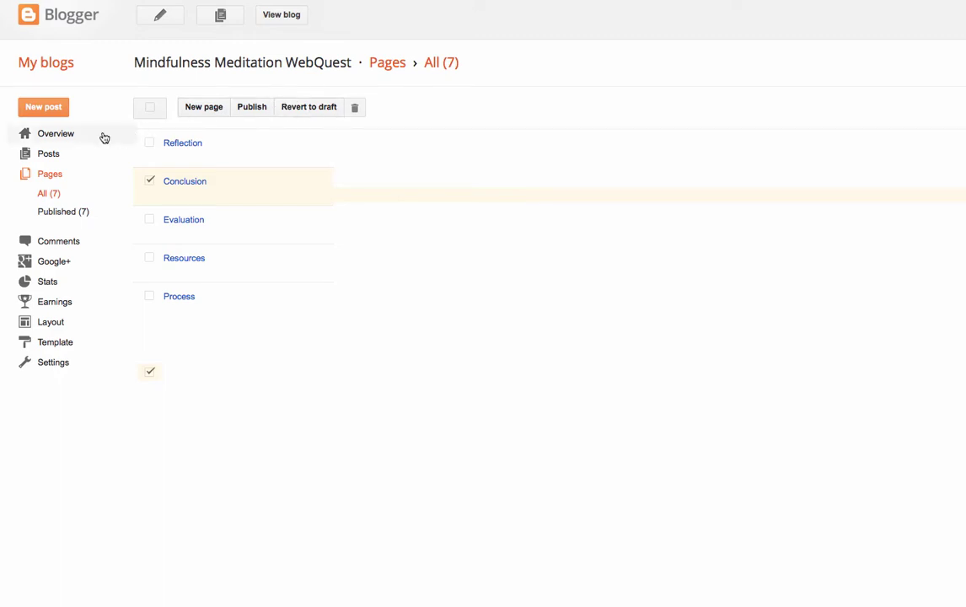
- Publish the checked pages of the Mindfulness Meditation WebQuest blog, including Conclusion
{"action": "mouse_move", "coordinate": [194, 198]}
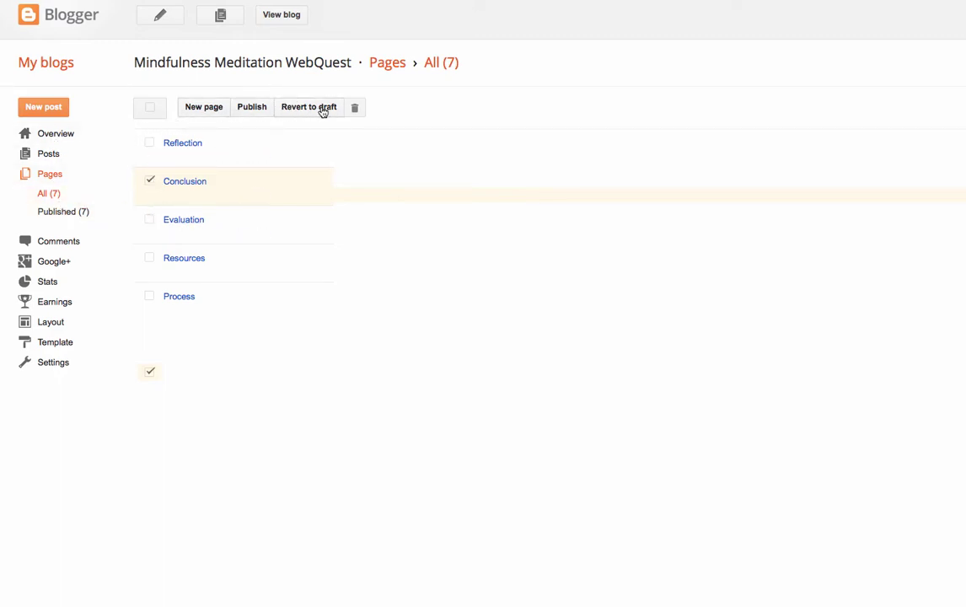
{"action": "left_click", "coordinate": [252, 107]}
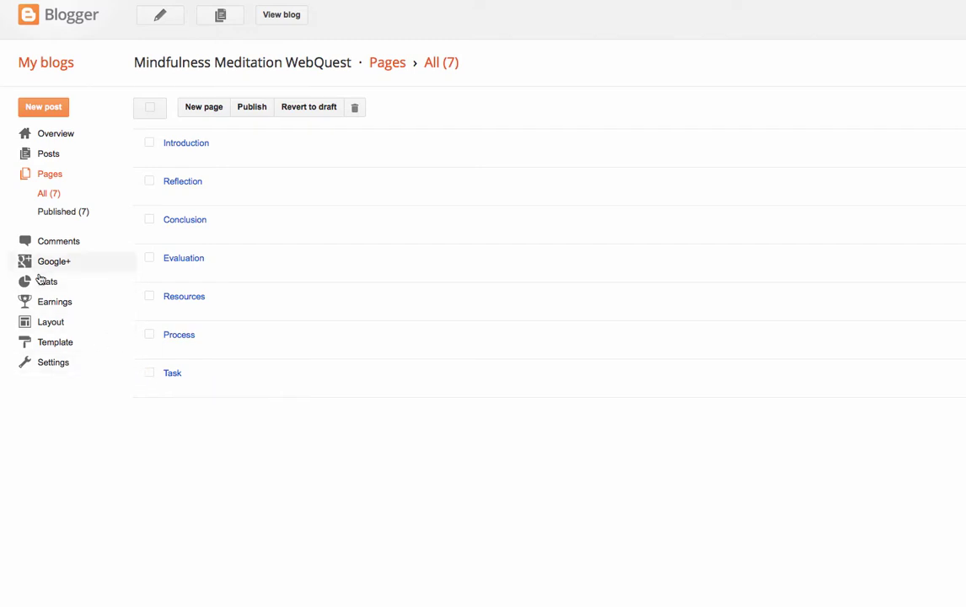
- Apply the first Dynamic Views template to the Mindfulness Meditation WebQuest blog and return to the blog's overview
{"action": "left_click", "coordinate": [48, 341]}
{"action": "scroll", "coordinate": [294, 209], "scroll_direction": "down", "scroll_amount": 1}
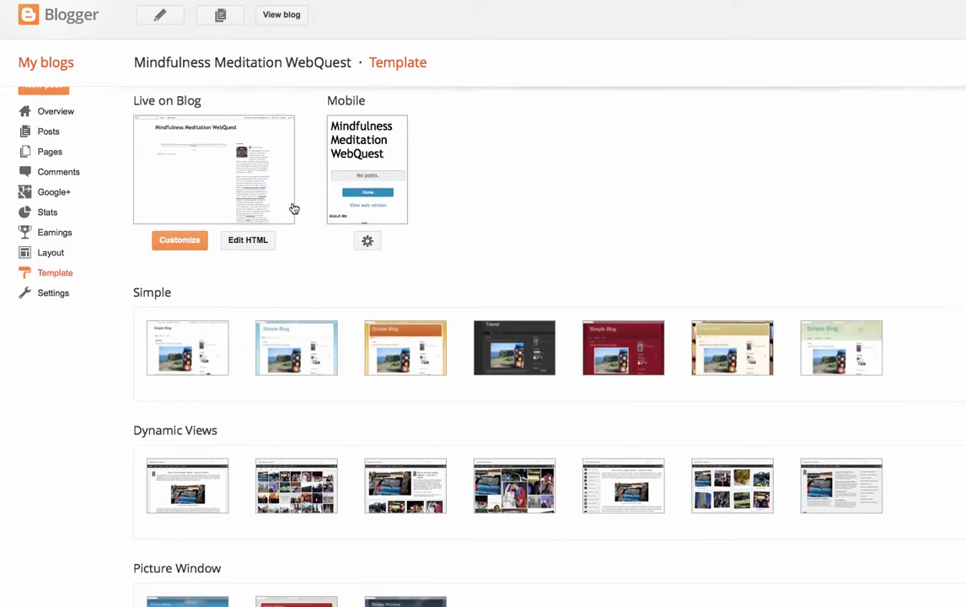
{"action": "mouse_move", "coordinate": [863, 463]}
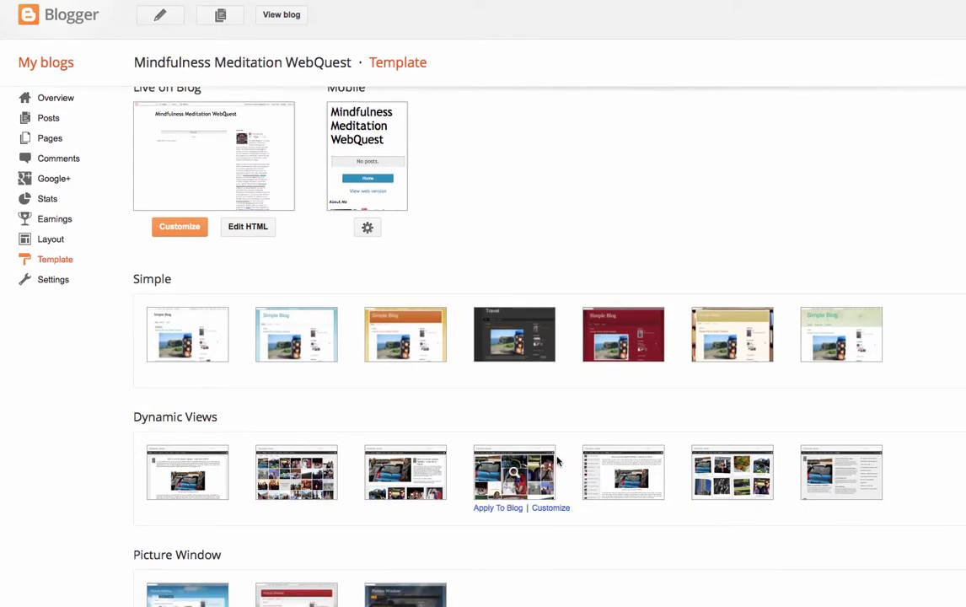
{"action": "mouse_move", "coordinate": [178, 475]}
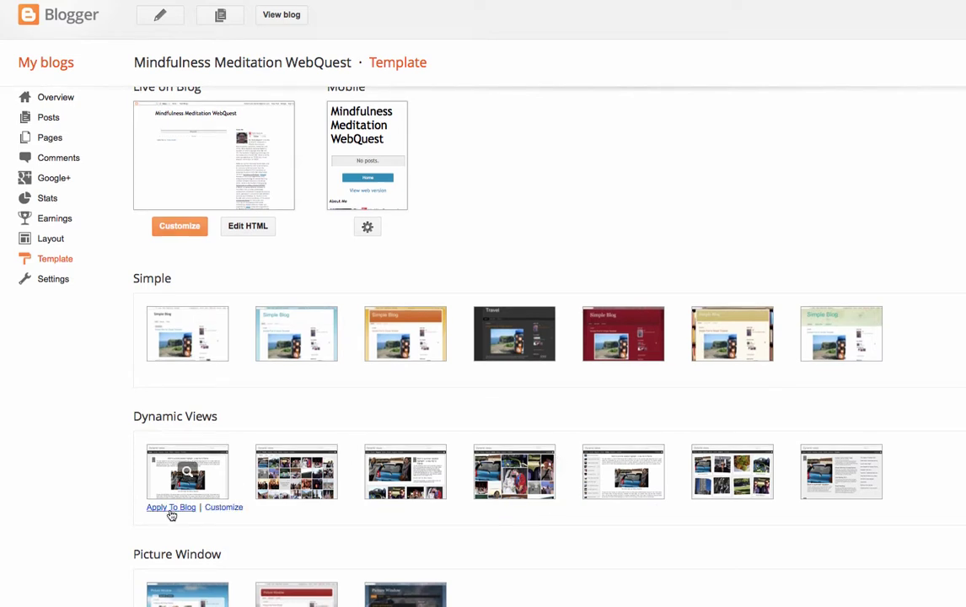
{"action": "left_click", "coordinate": [171, 507]}
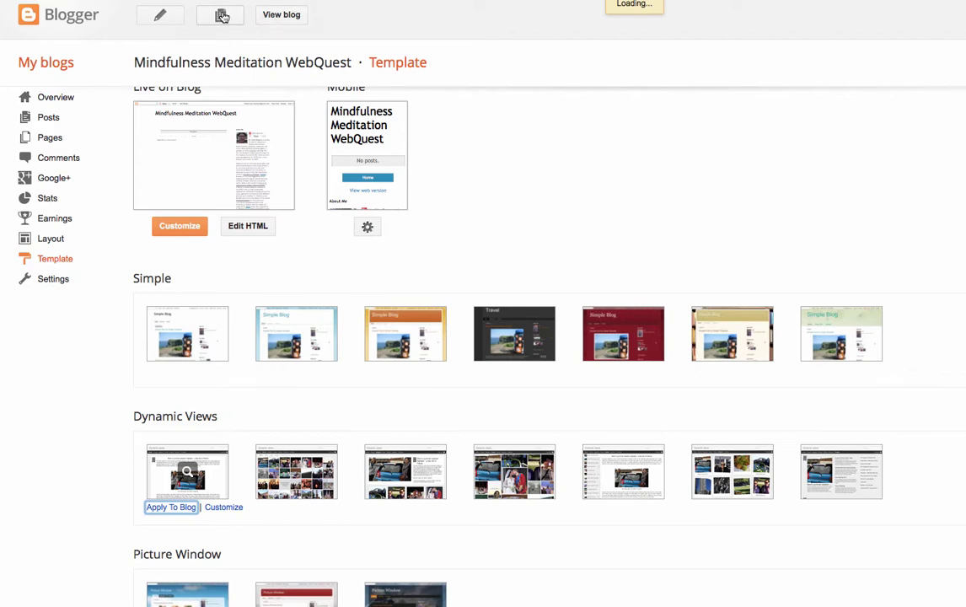
{"action": "left_click", "coordinate": [53, 99]}
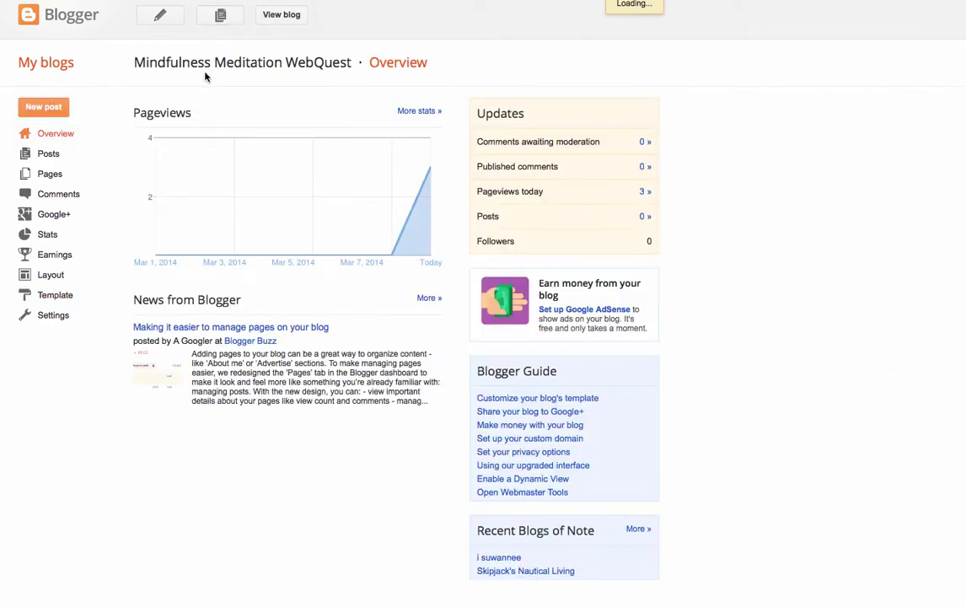
{"action": "left_click", "coordinate": [51, 193]}
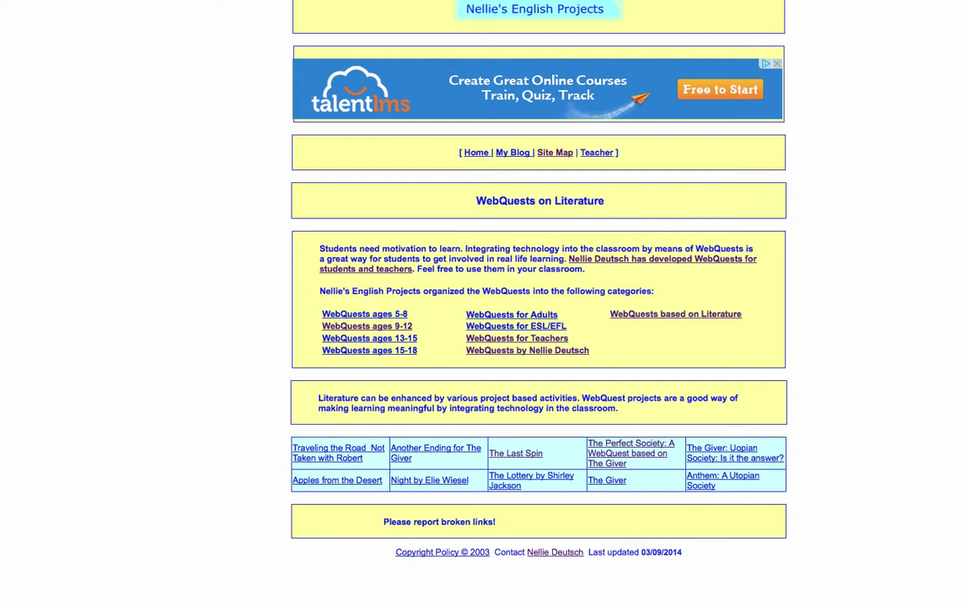
- From the WebQuests on Literature page, search the web for "youtube on webquest on blogger"
{"action": "left_click", "coordinate": [23, 3]}
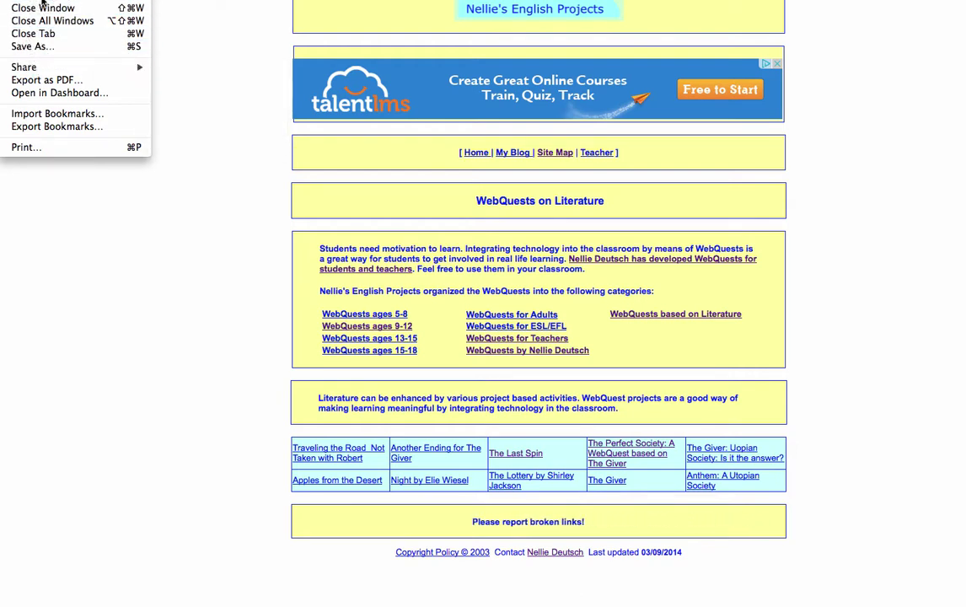
{"action": "key", "text": "Escape"}
{"action": "scroll", "coordinate": [540, 295], "scroll_direction": "up", "scroll_amount": 1}
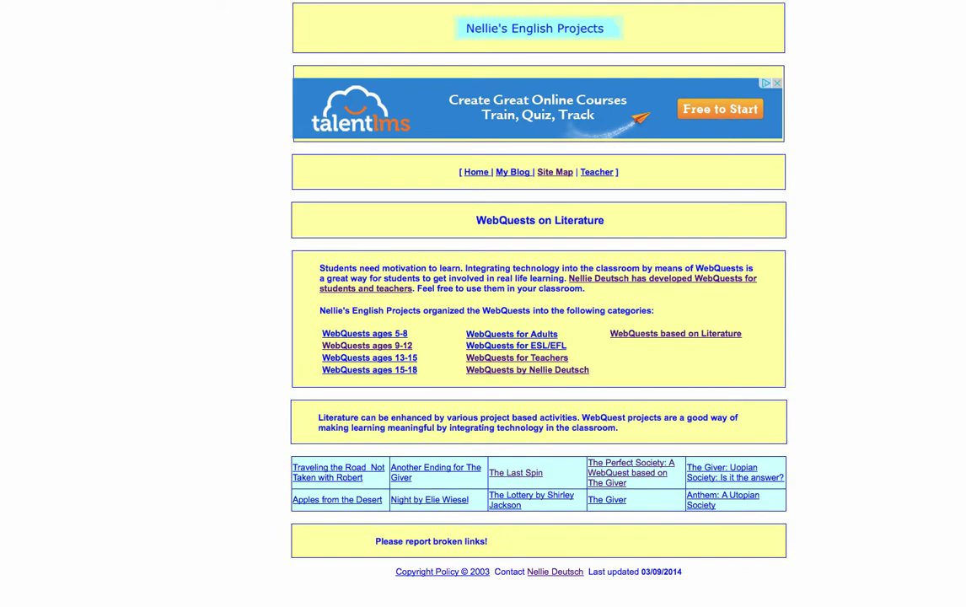
{"action": "key", "text": "super+l"}
{"action": "type", "text": "youtube on "}
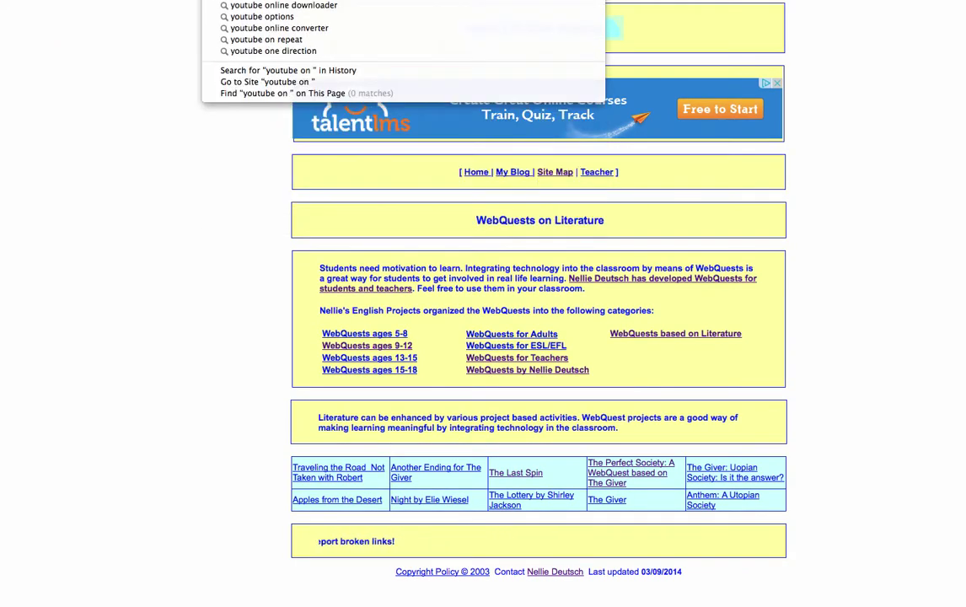
{"action": "type", "text": "webques"}
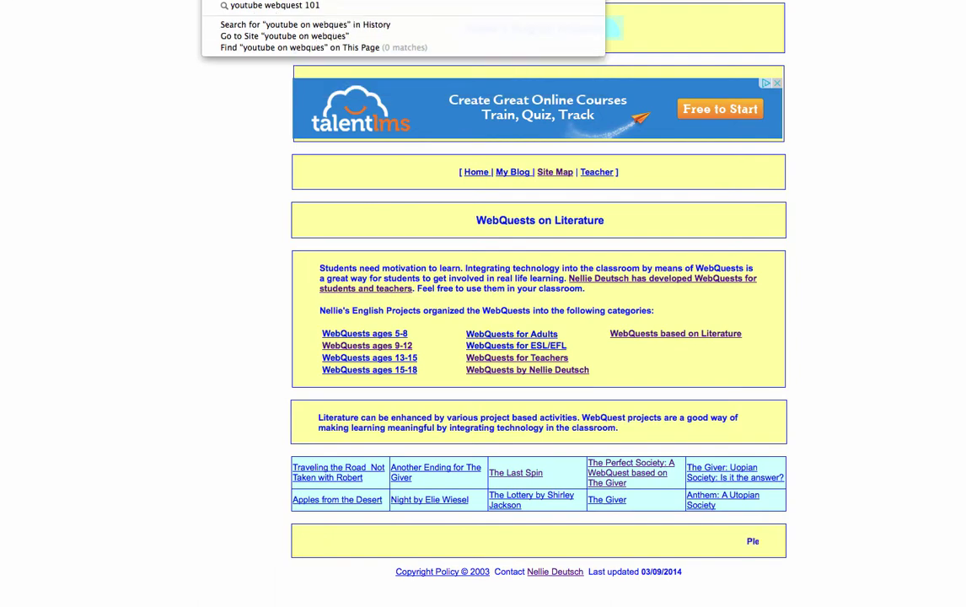
{"action": "type", "text": "t on blogg"}
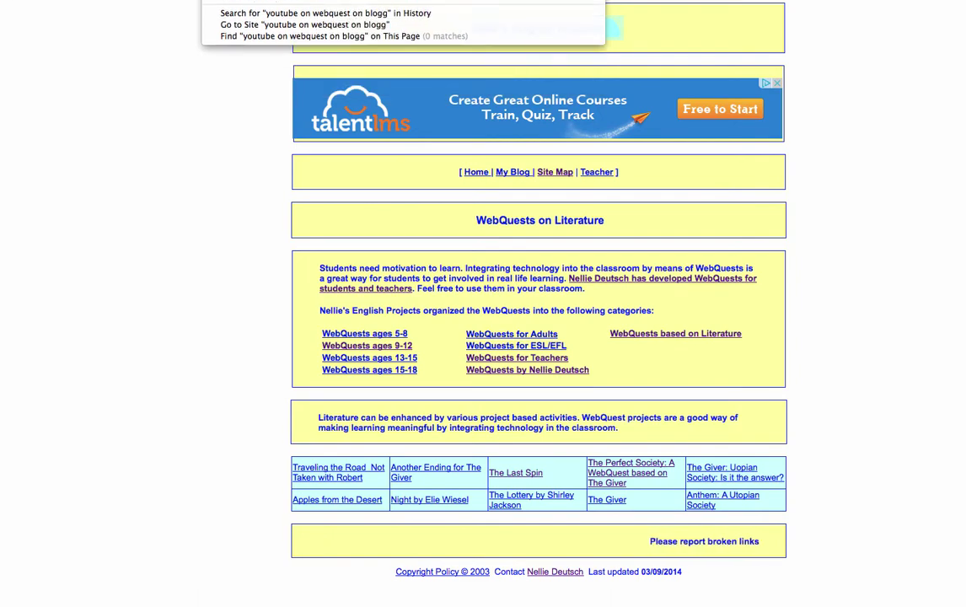
{"action": "key", "text": "Return"}
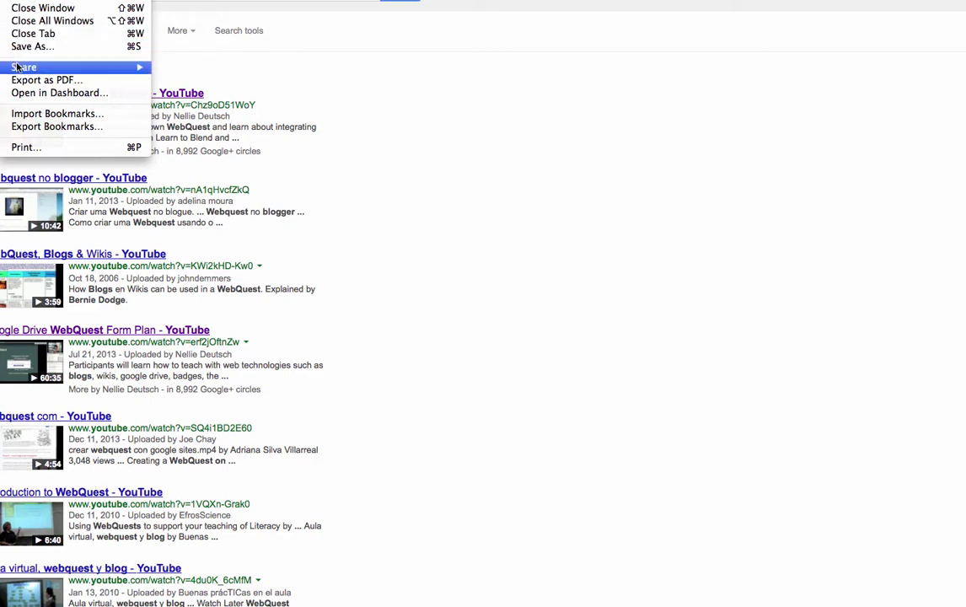
{"action": "key", "text": "Escape"}
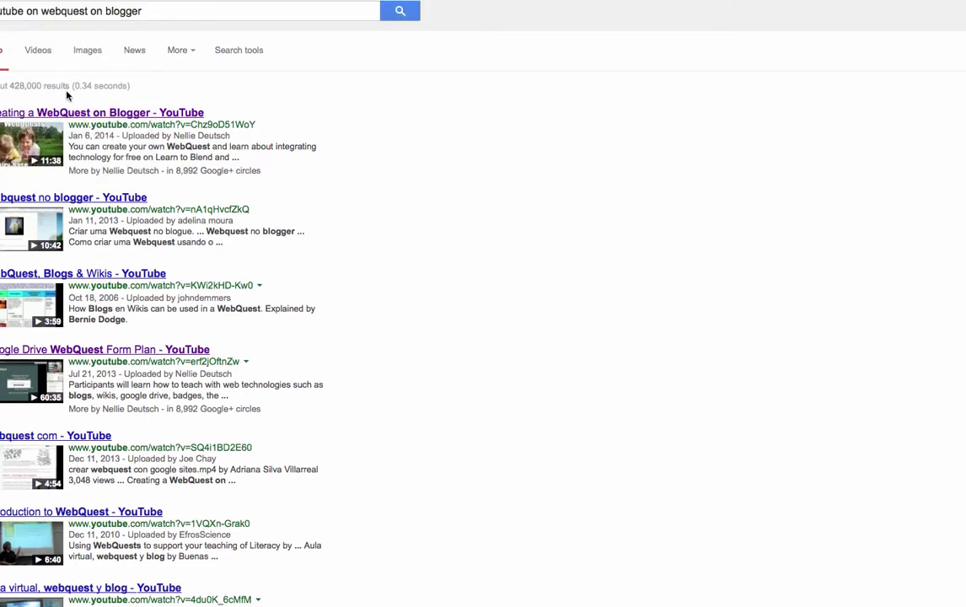